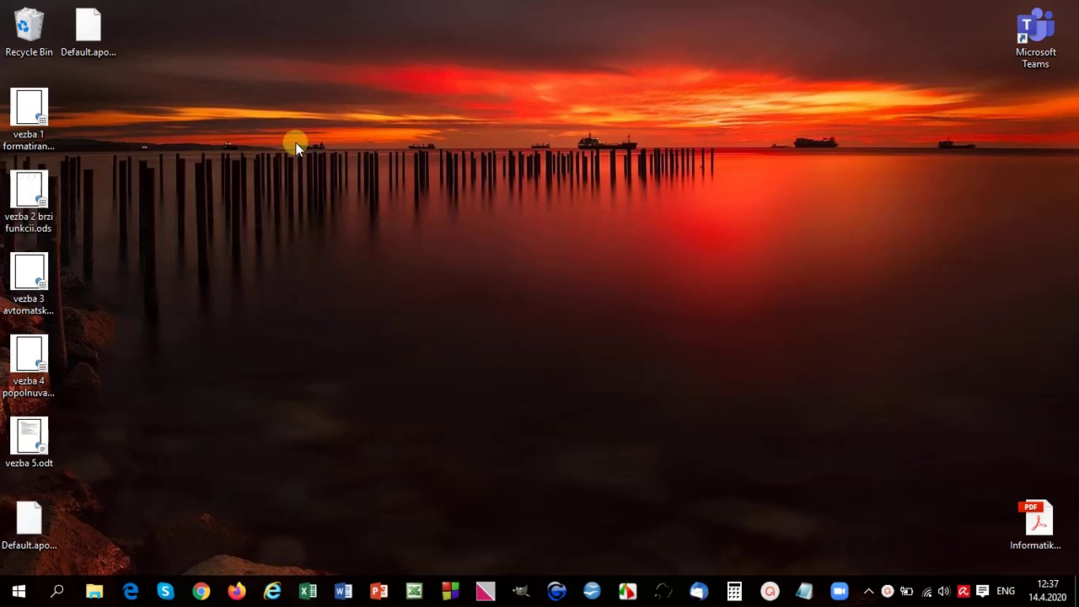
Step: Open vezba 1 formatiranje kelii.ods from the desktop in OpenOffice.org Calc
left_click(28, 127)
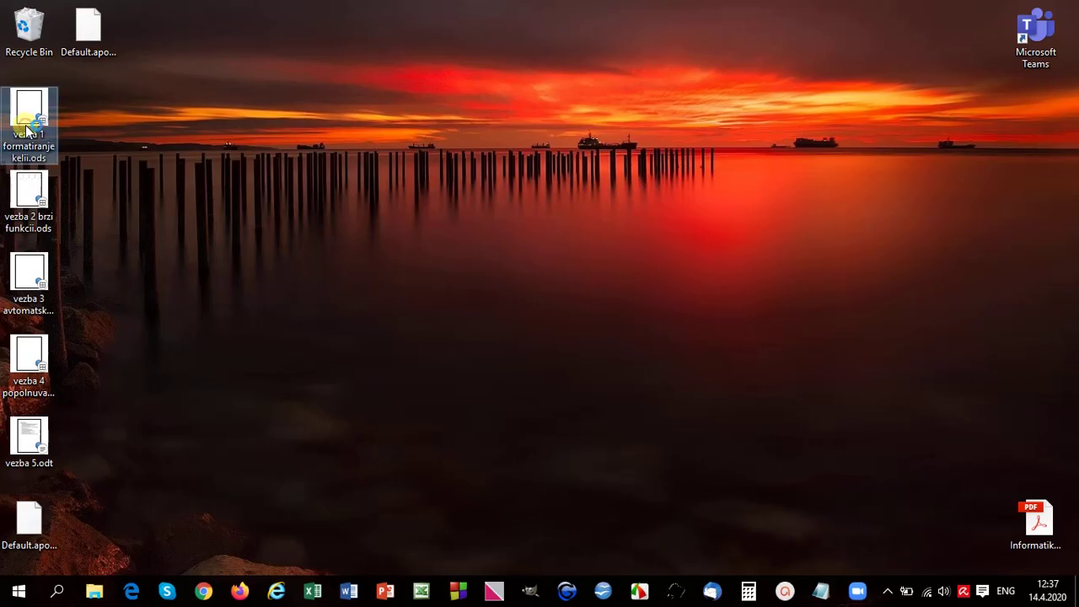
double_click(28, 129)
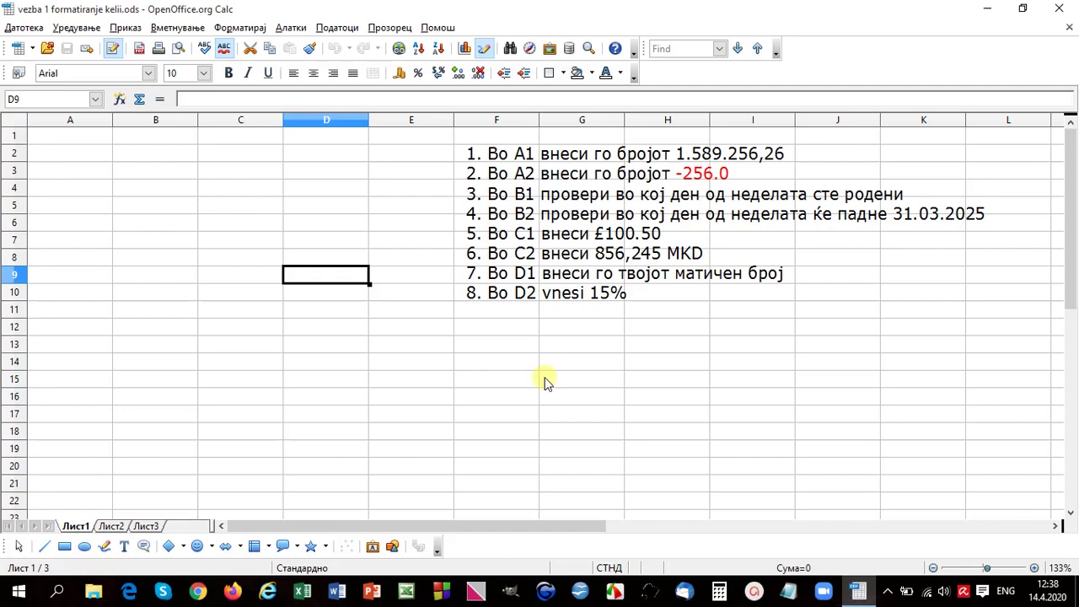
left_click(245, 27)
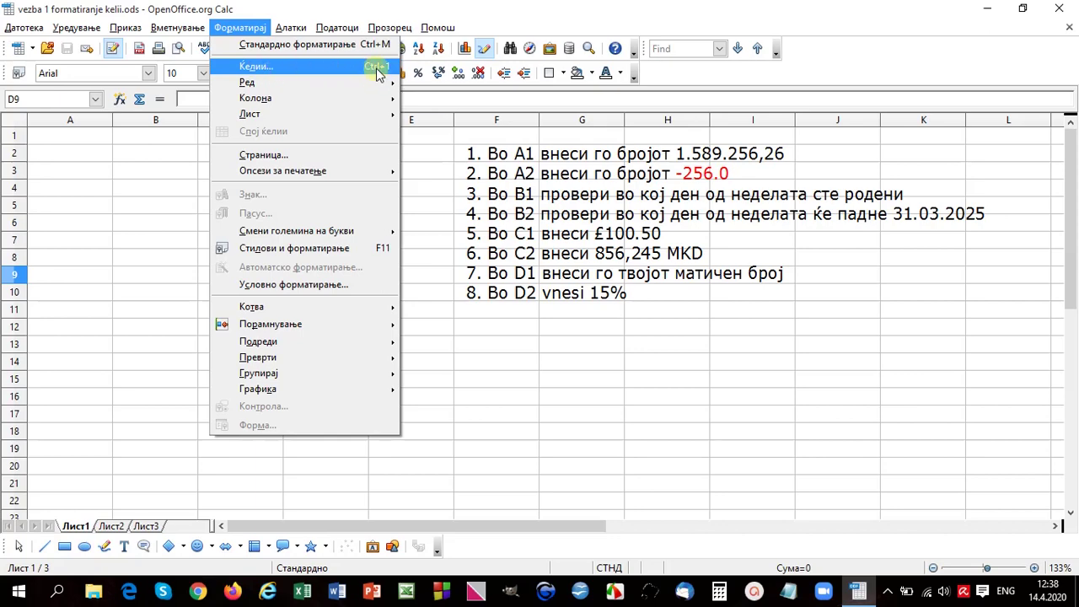
left_click(375, 69)
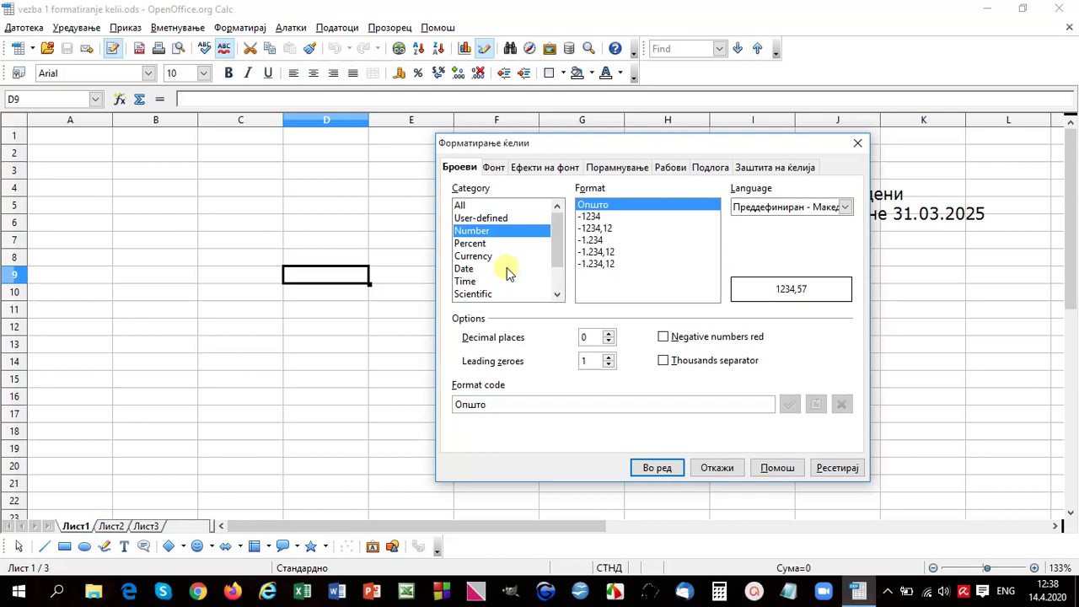
left_click(857, 144)
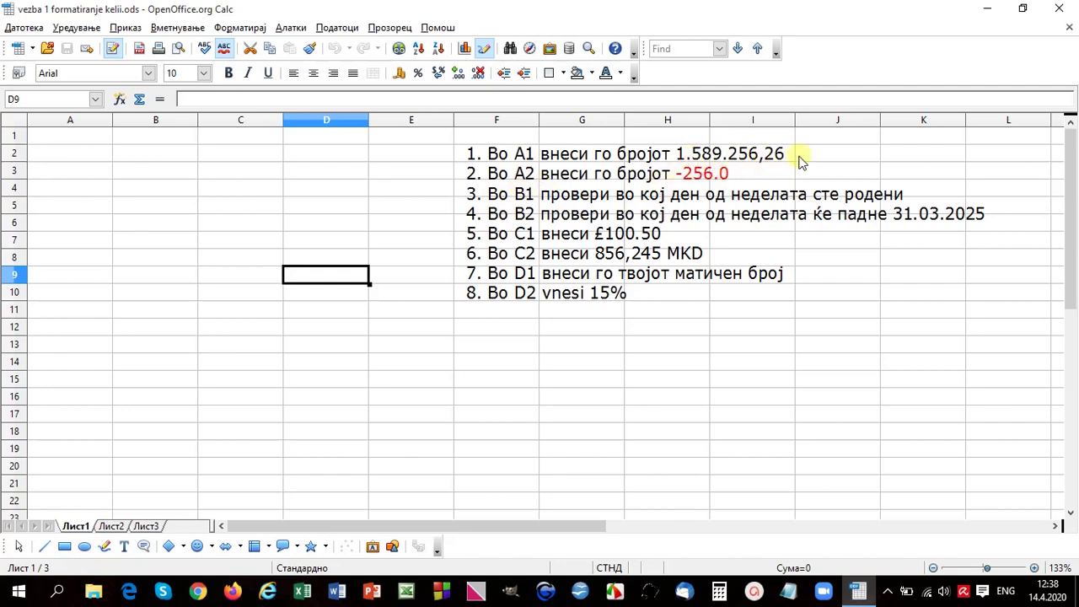
Step: Enter 1589256,26 into cell A1
left_click(75, 136)
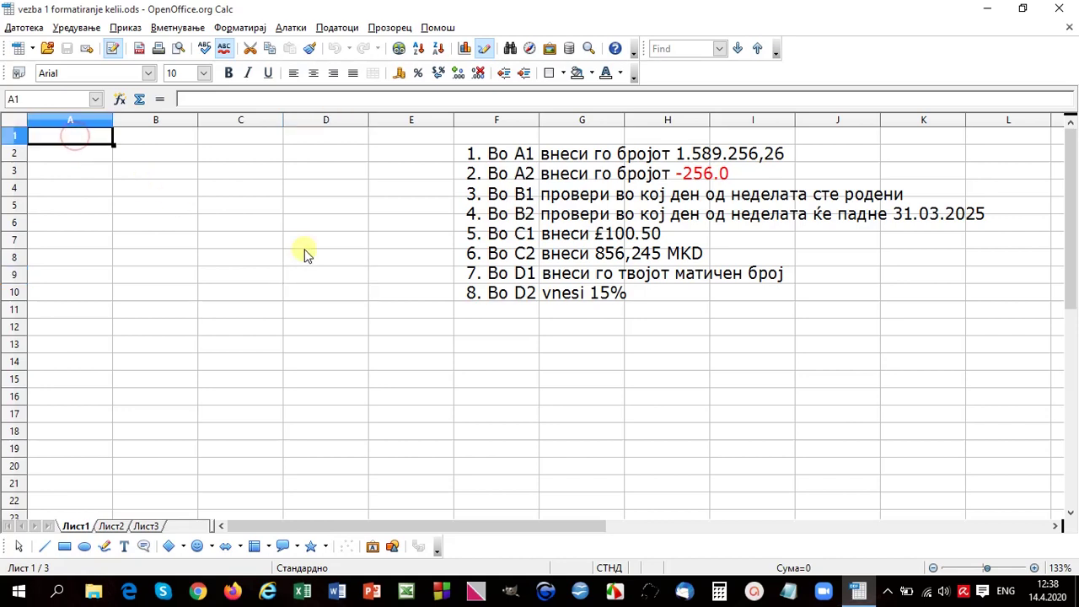
type("1589")
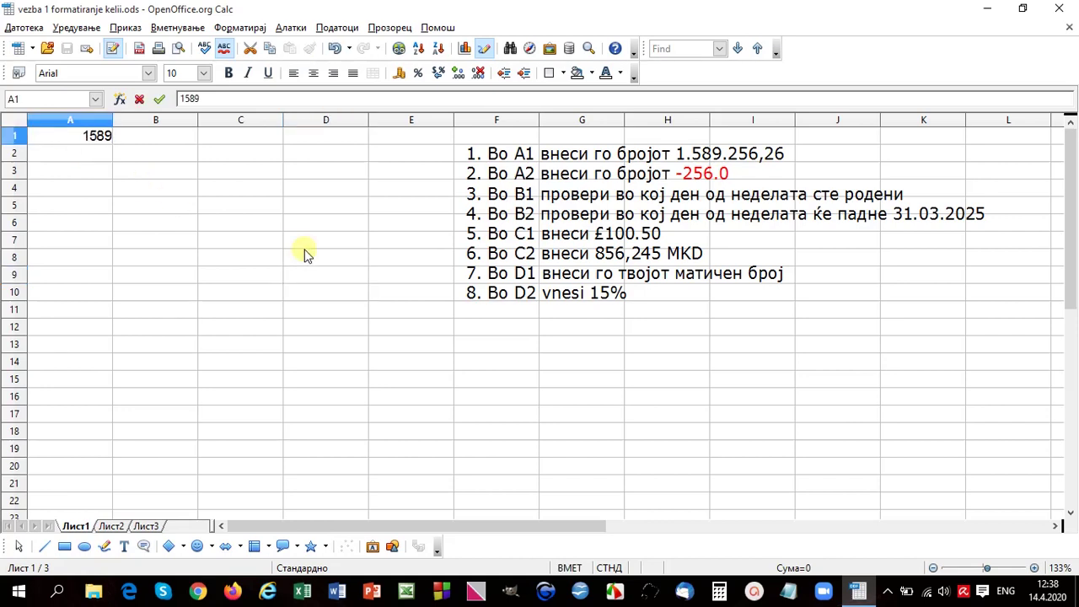
type("256,26")
key("Return")
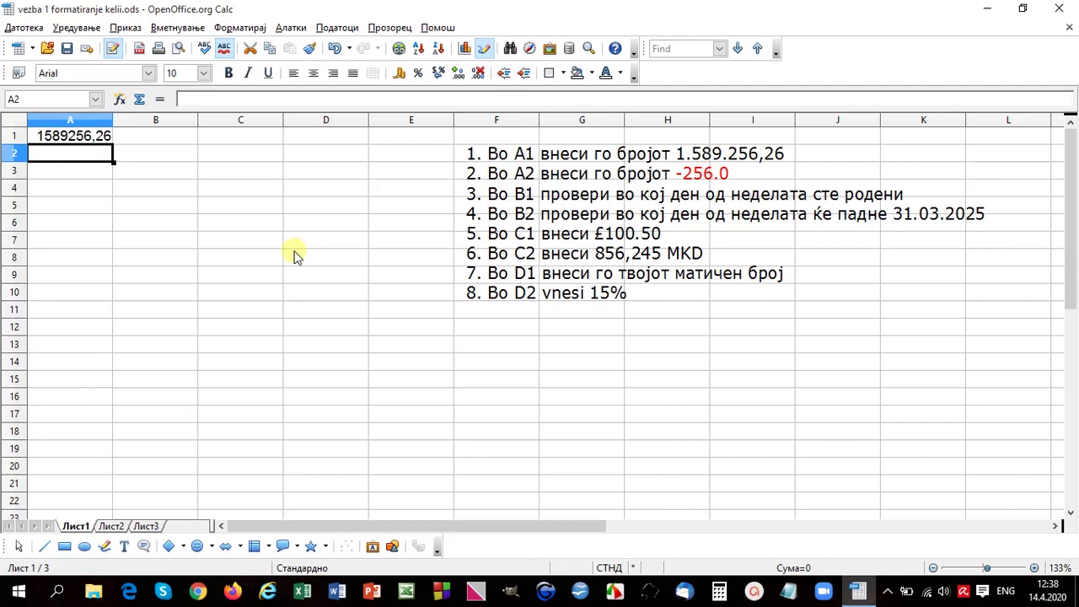
Step: Format A1 with a thousands separator and 2 decimal places, showing 1.589.256,26
left_click(87, 141)
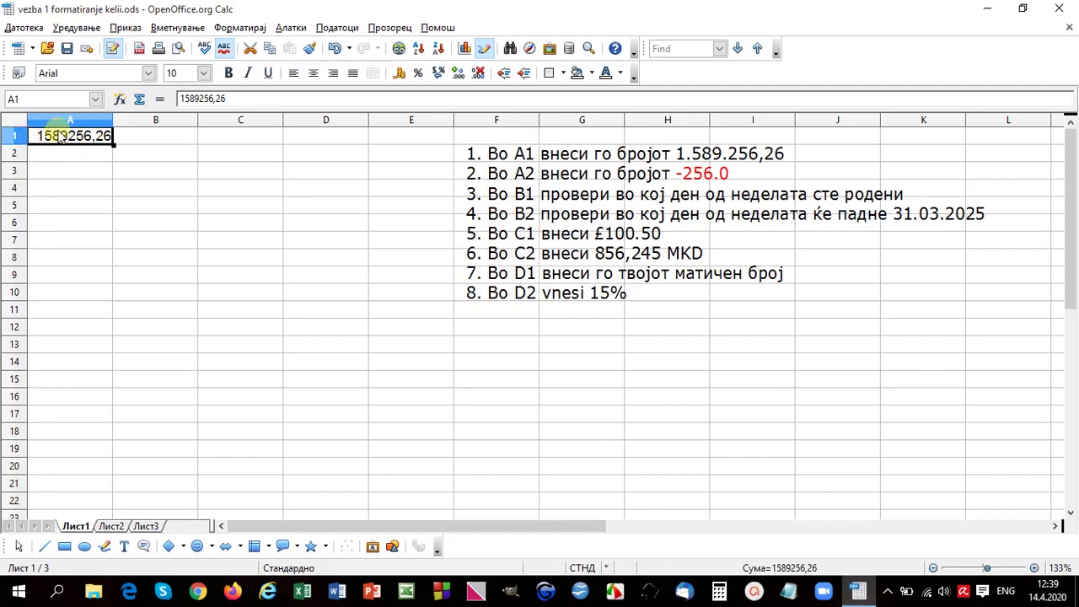
left_click(283, 28)
mouse_move(252, 30)
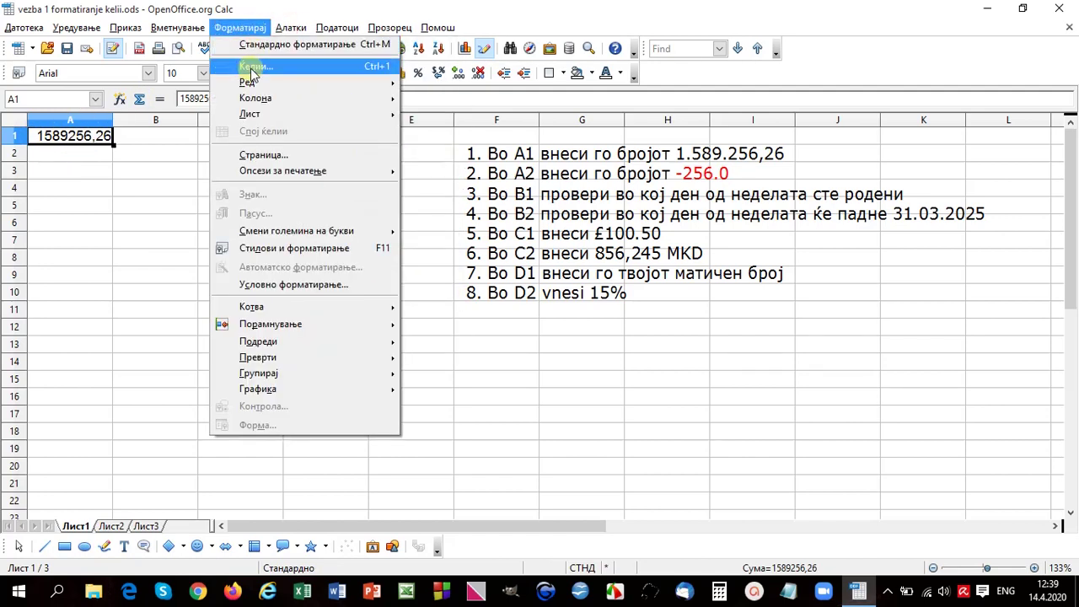
left_click(251, 67)
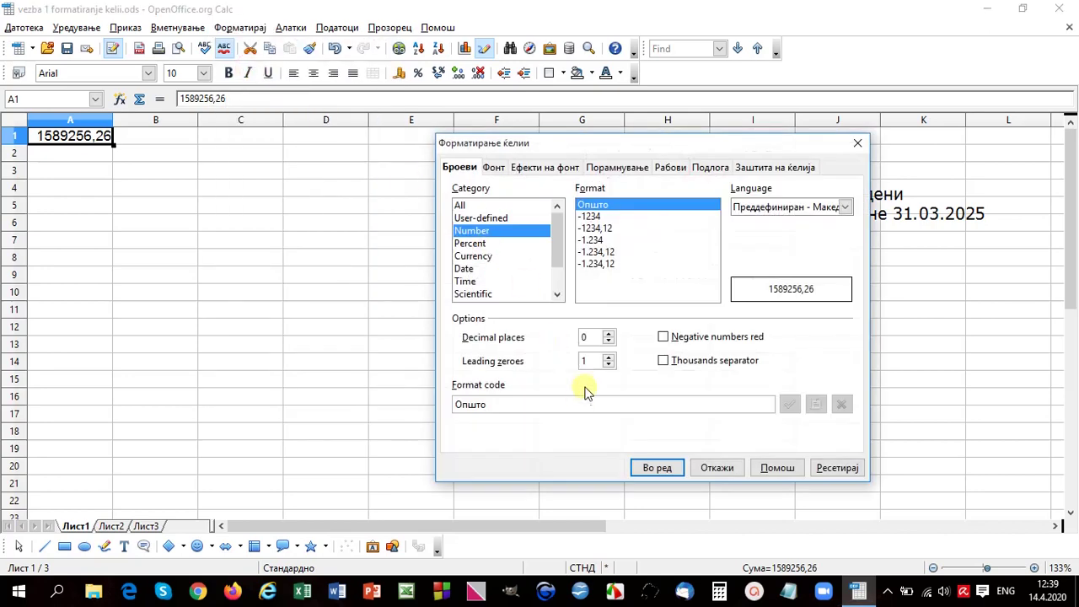
left_click(664, 361)
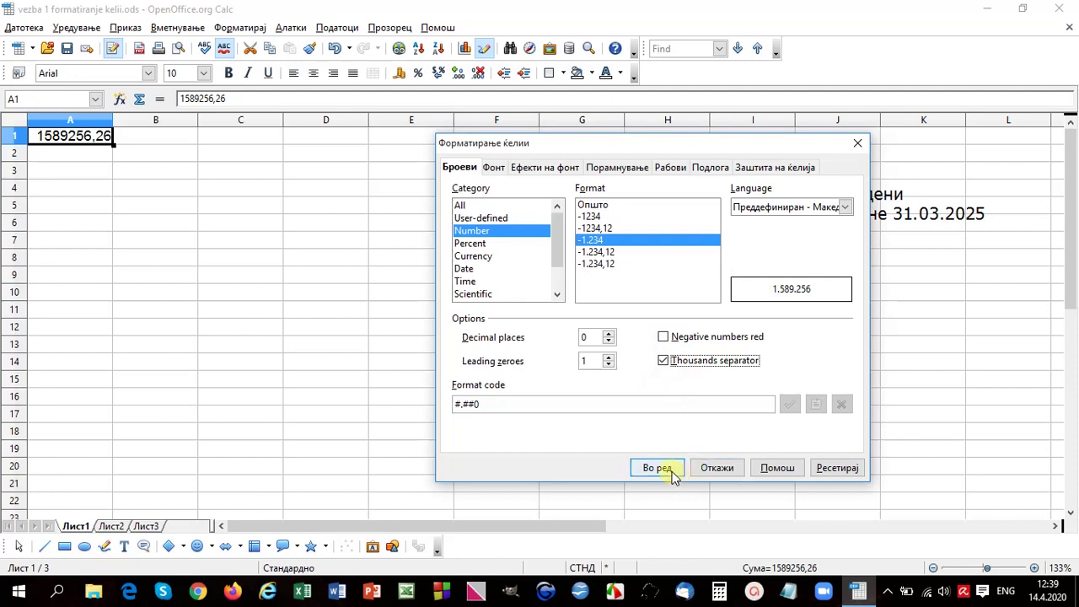
left_click(609, 333)
left_click(609, 333)
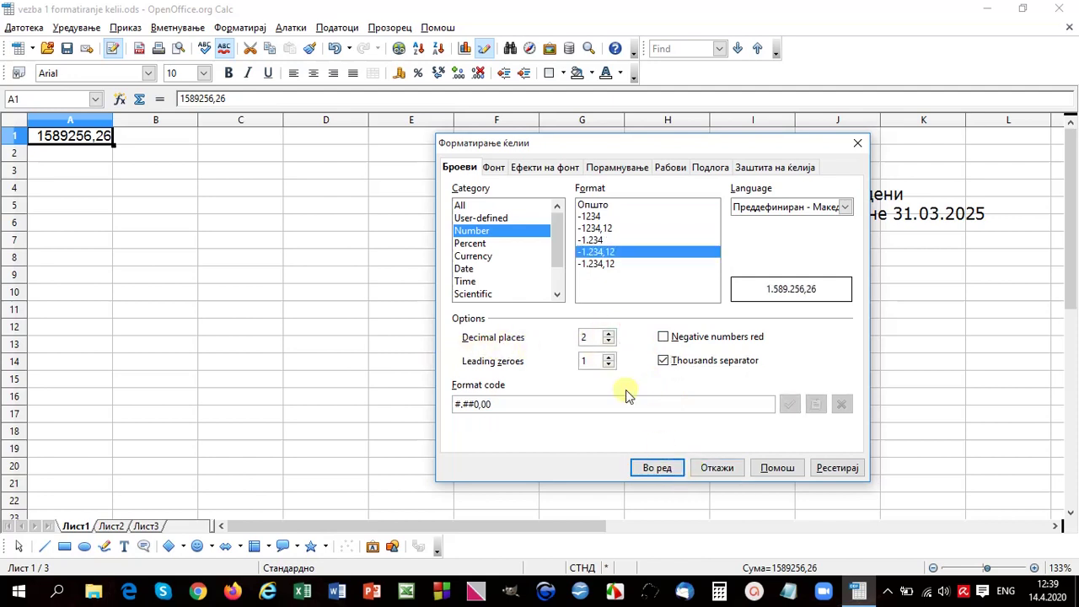
left_click(655, 471)
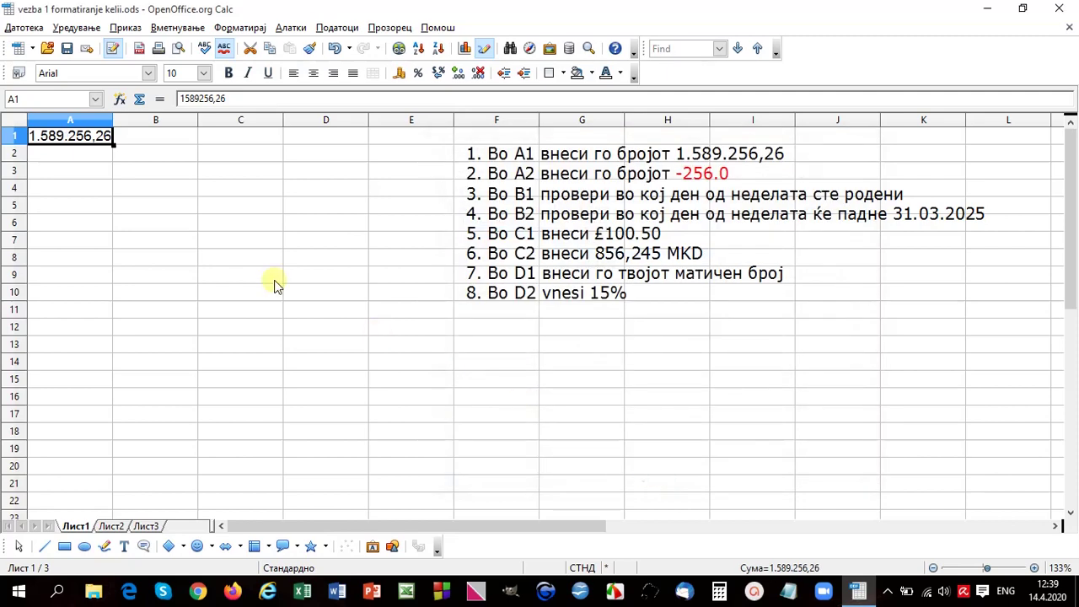
left_click(52, 151)
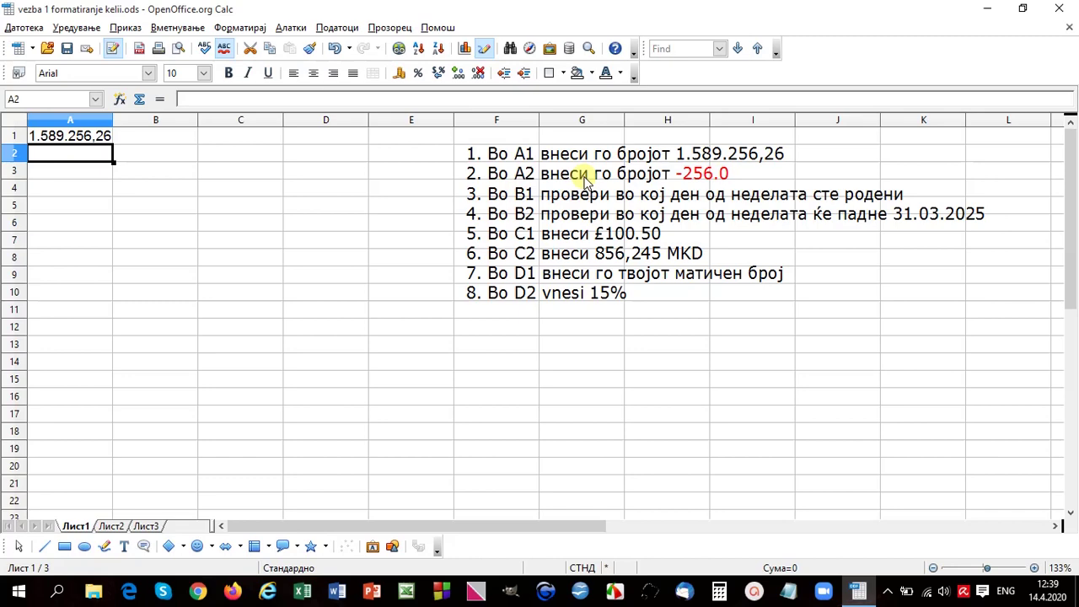
Step: Give A2 a one-decimal format with red negatives, then enter -256
left_click(243, 28)
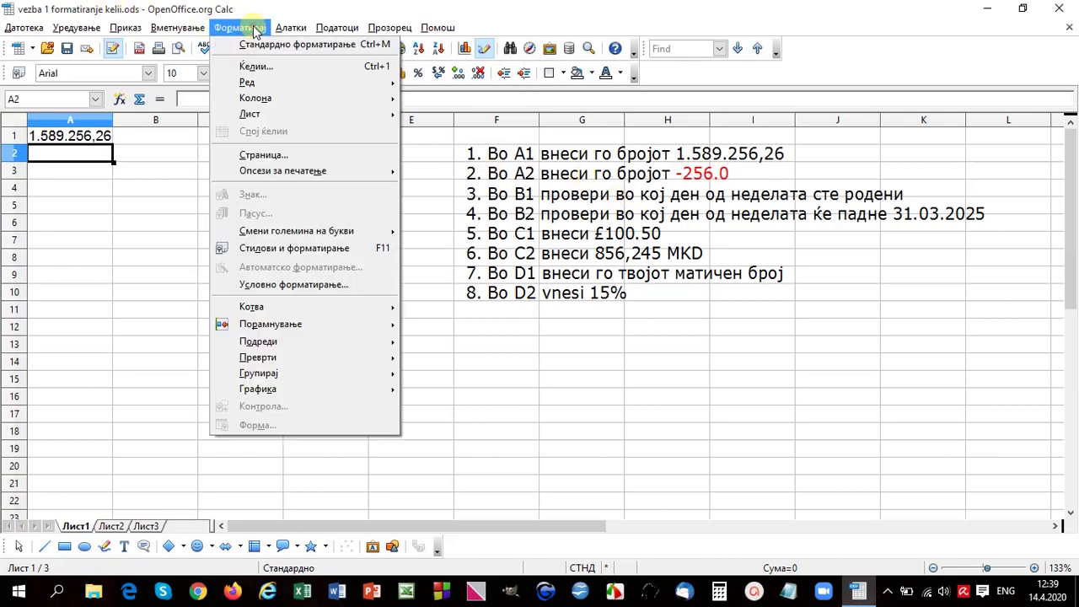
left_click(253, 67)
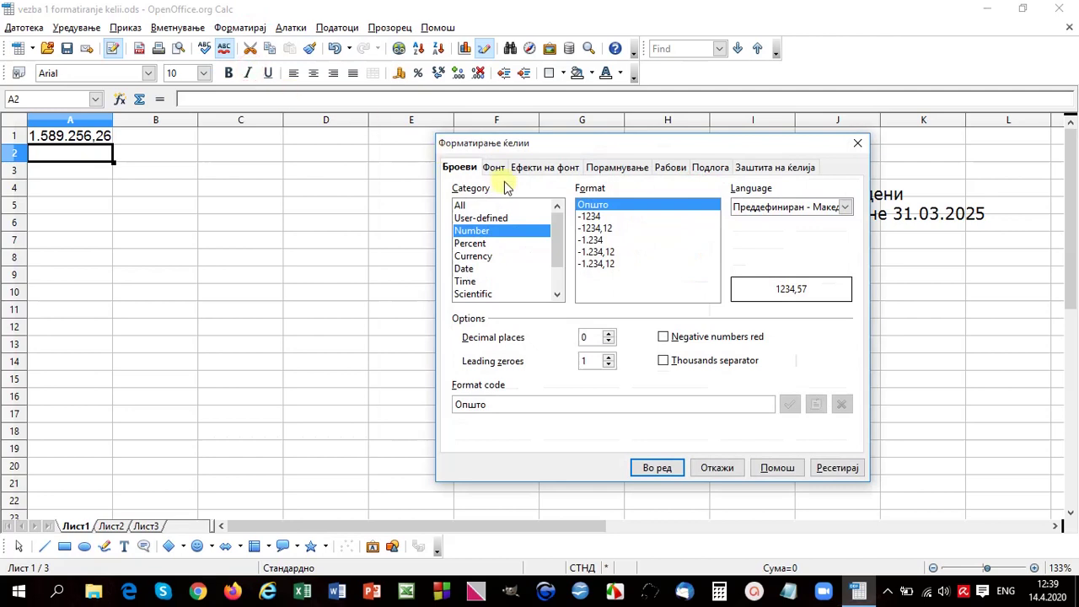
left_click(610, 334)
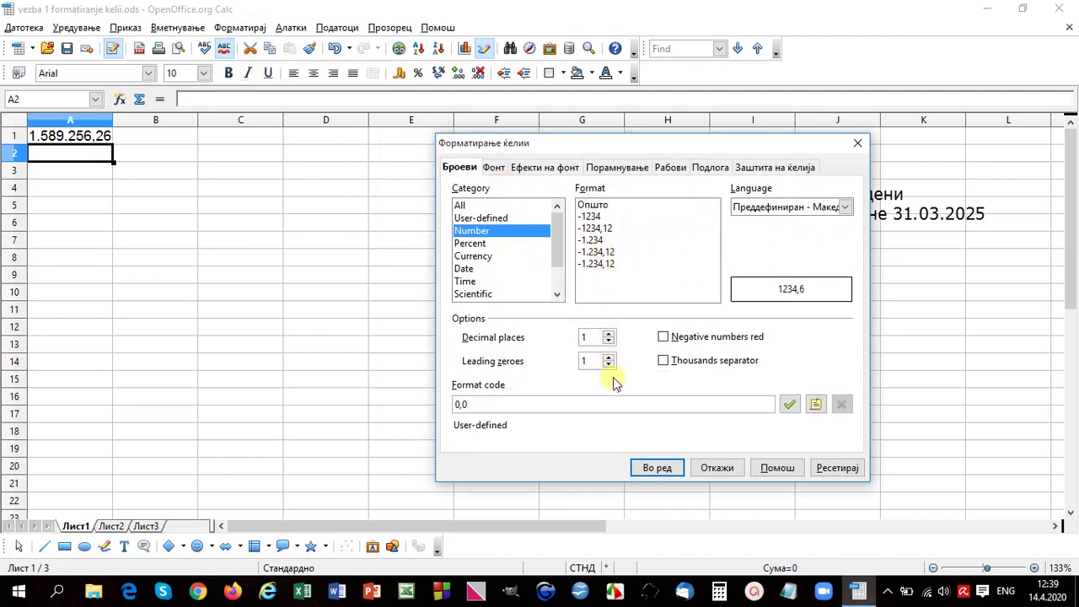
left_click(665, 337)
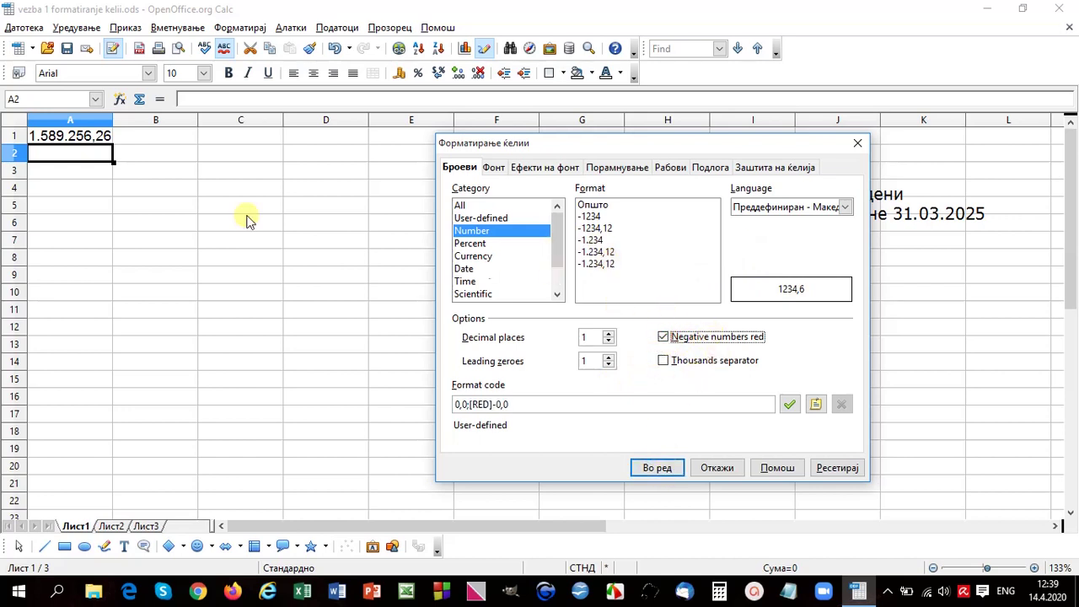
left_click(658, 470)
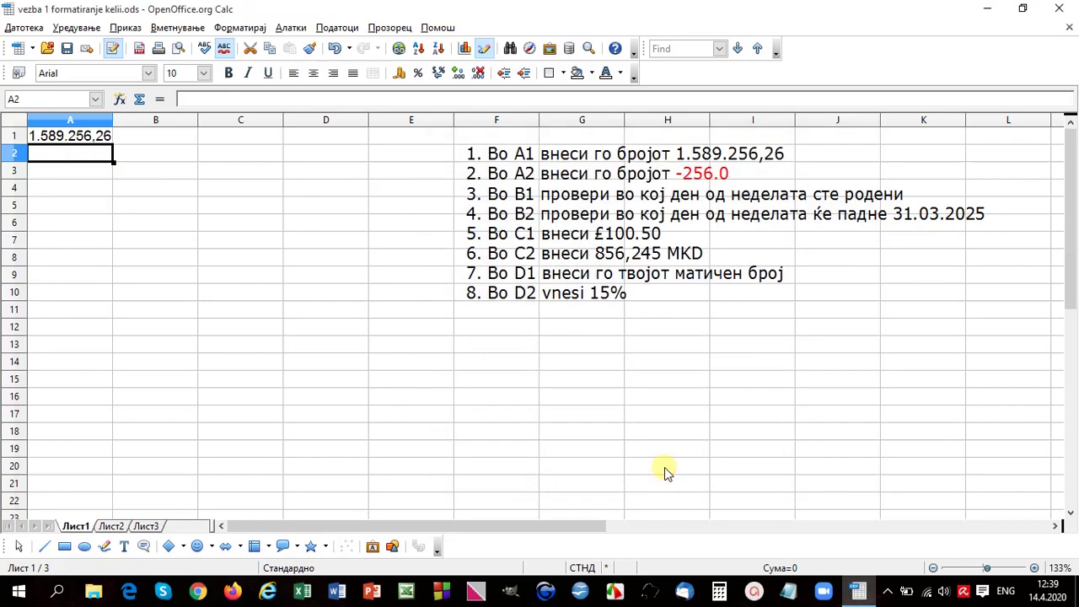
type("-256")
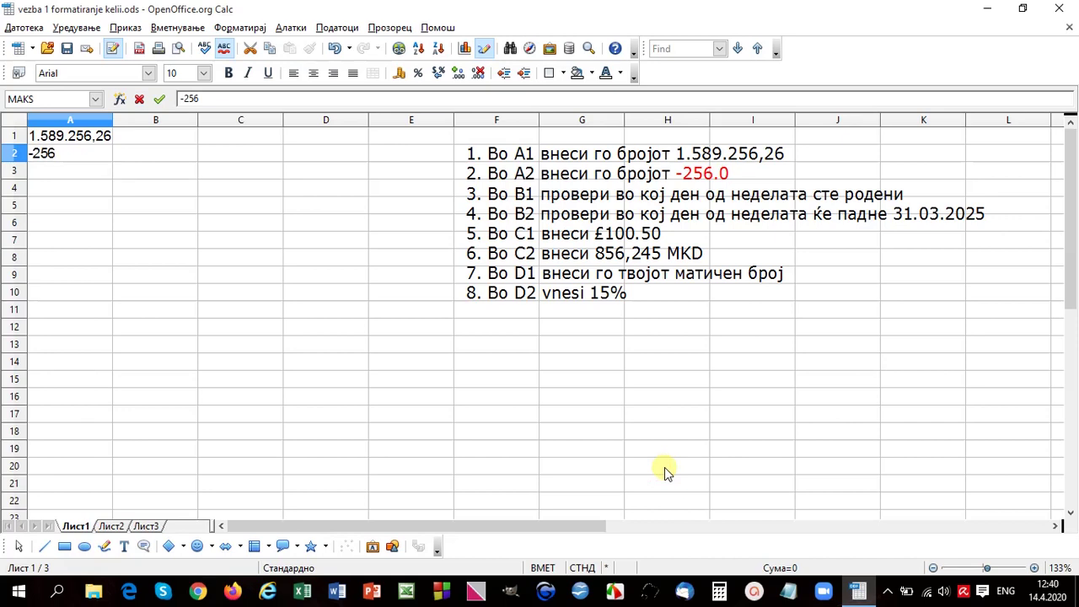
key("Return")
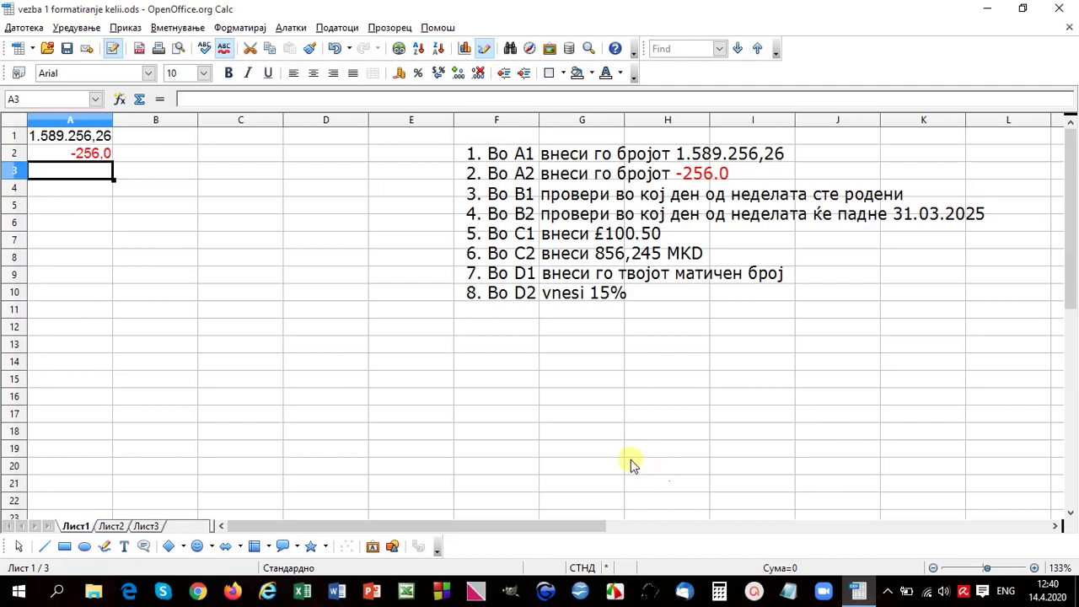
Step: Enter the date 25/12/2004 into cell B1
left_click(139, 140)
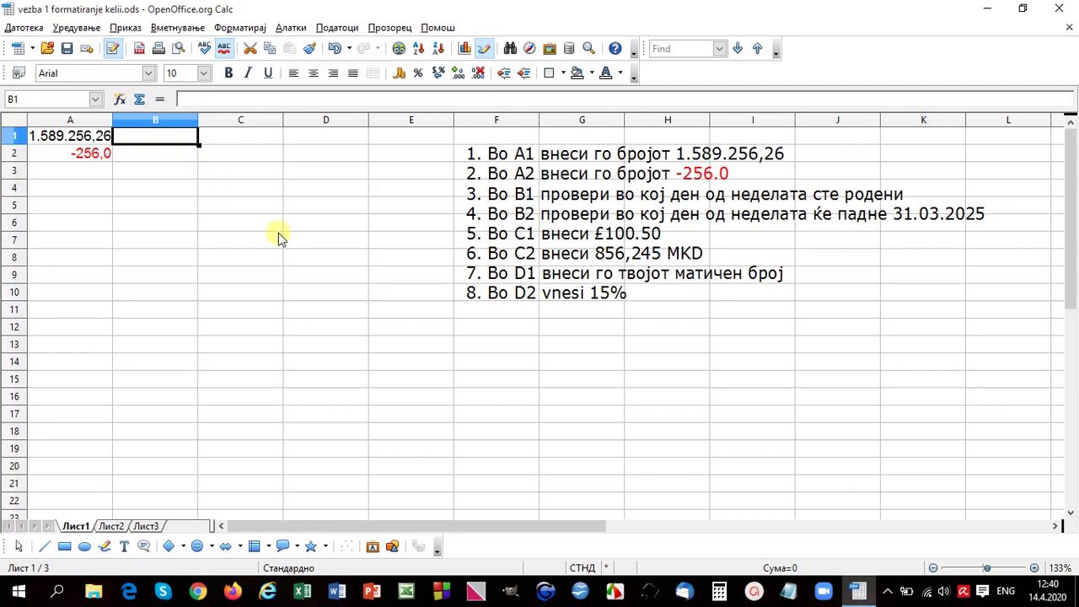
type("25/12/")
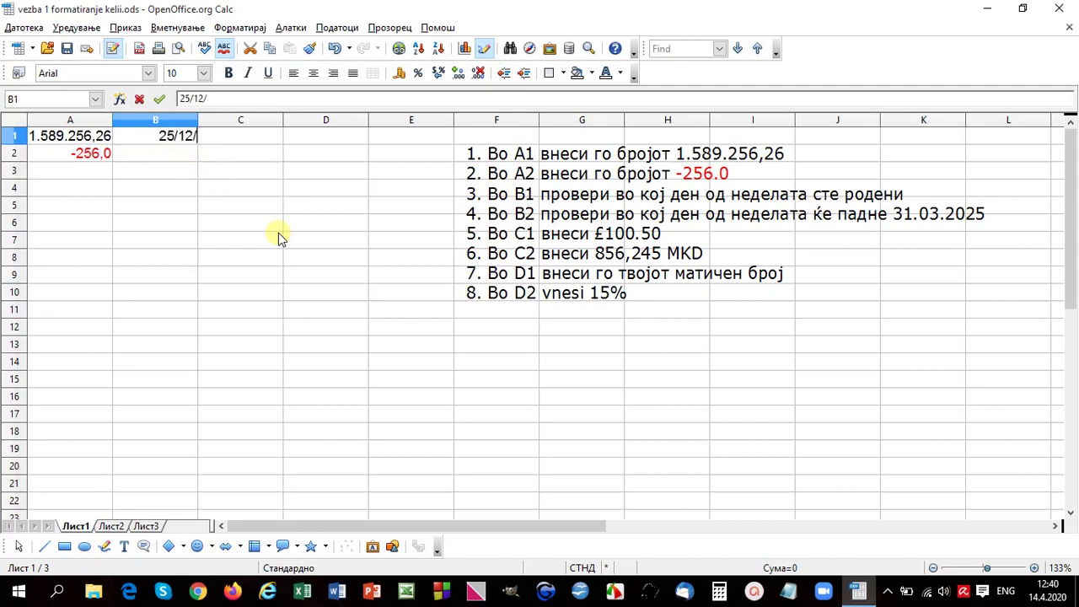
type("2004")
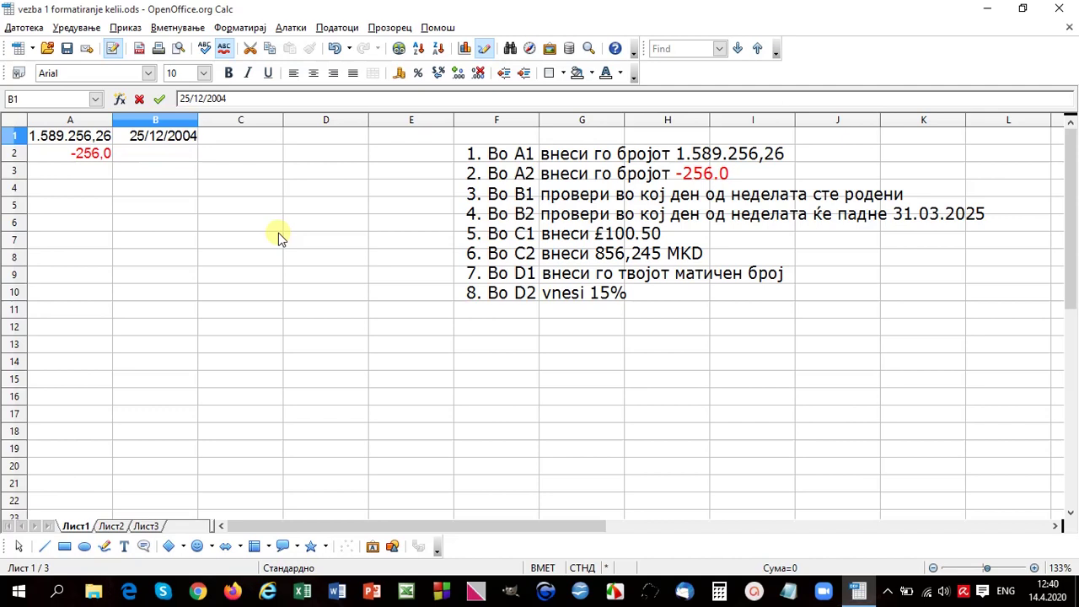
key("Return")
Step: Apply the long date format with weekday name to B1 and autofit column B
left_click(175, 139)
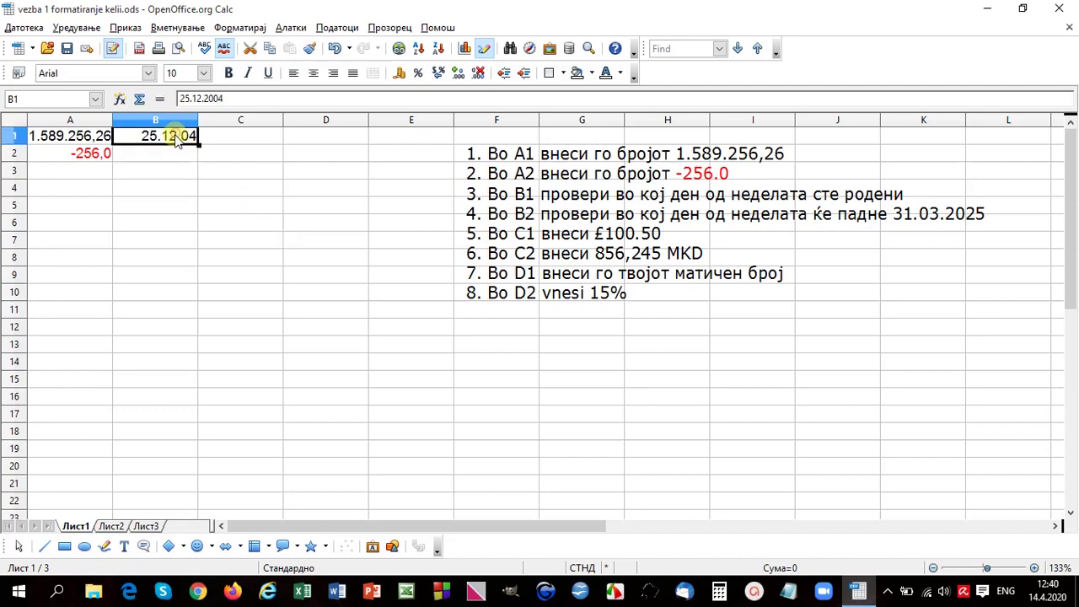
left_click(240, 28)
left_click(261, 65)
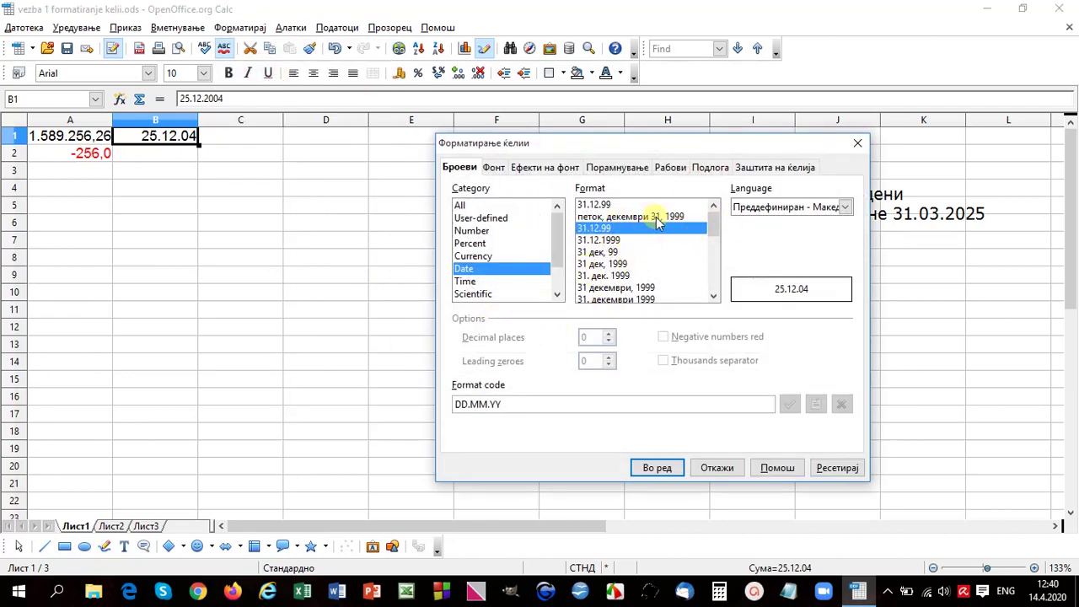
left_click_drag(717, 228, 717, 255)
left_click(618, 265)
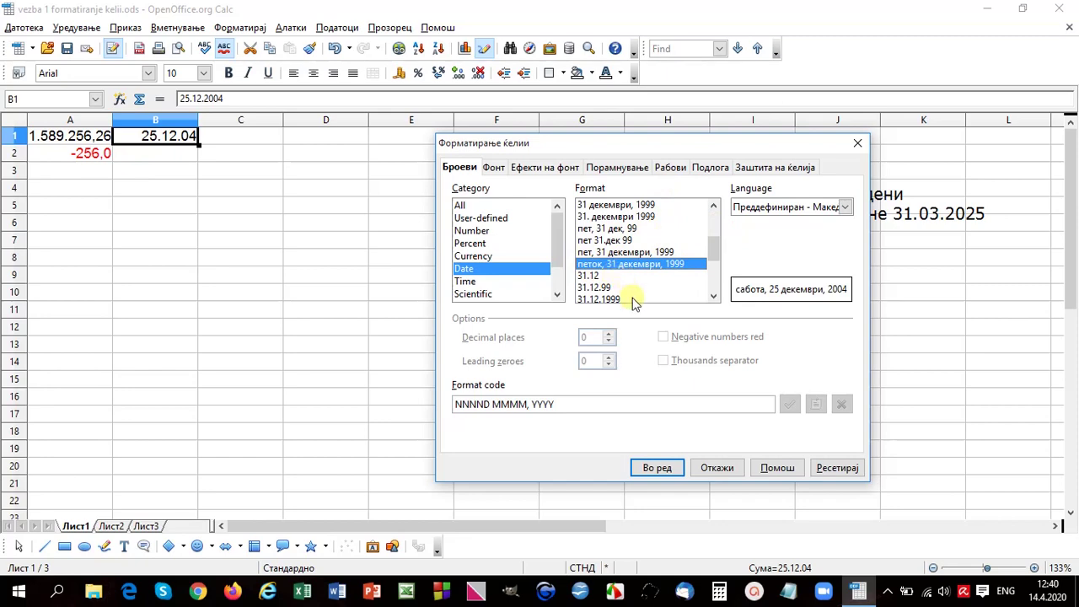
left_click(659, 468)
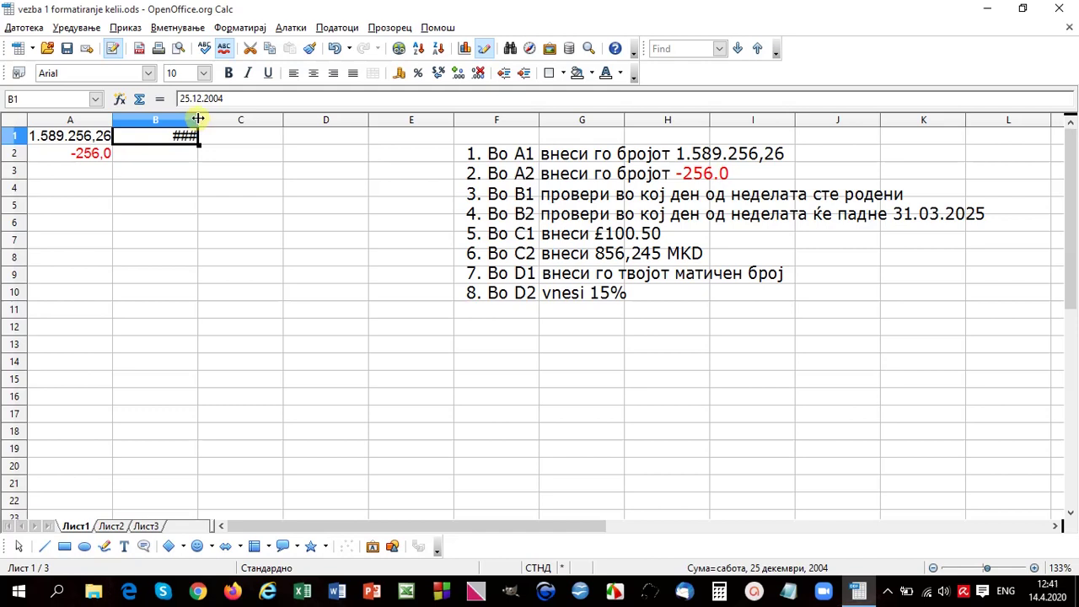
double_click(197, 118)
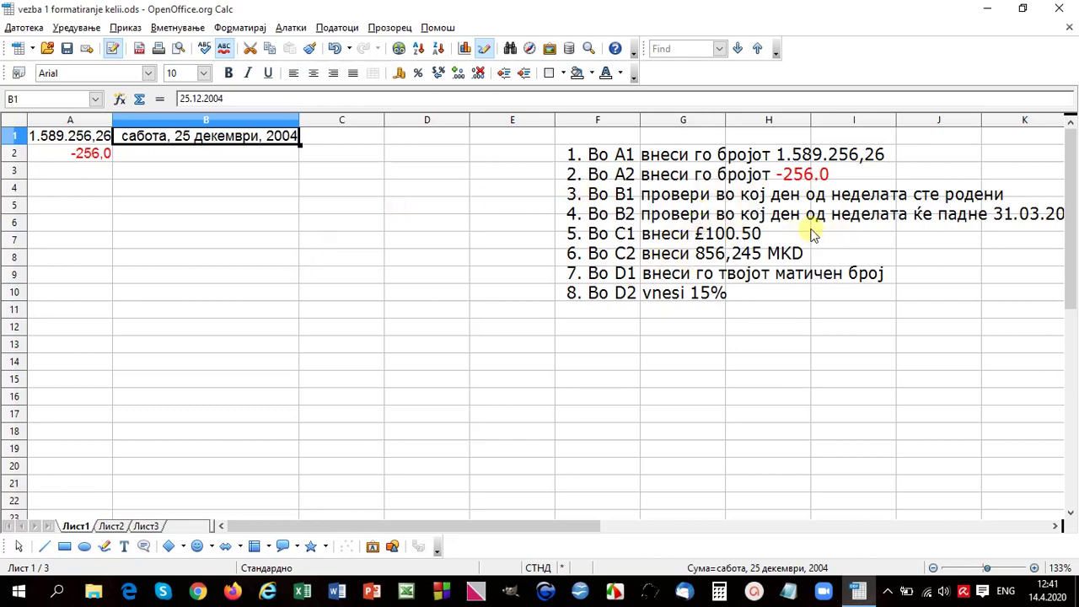
Step: Move the instruction text box further left
left_click(645, 149)
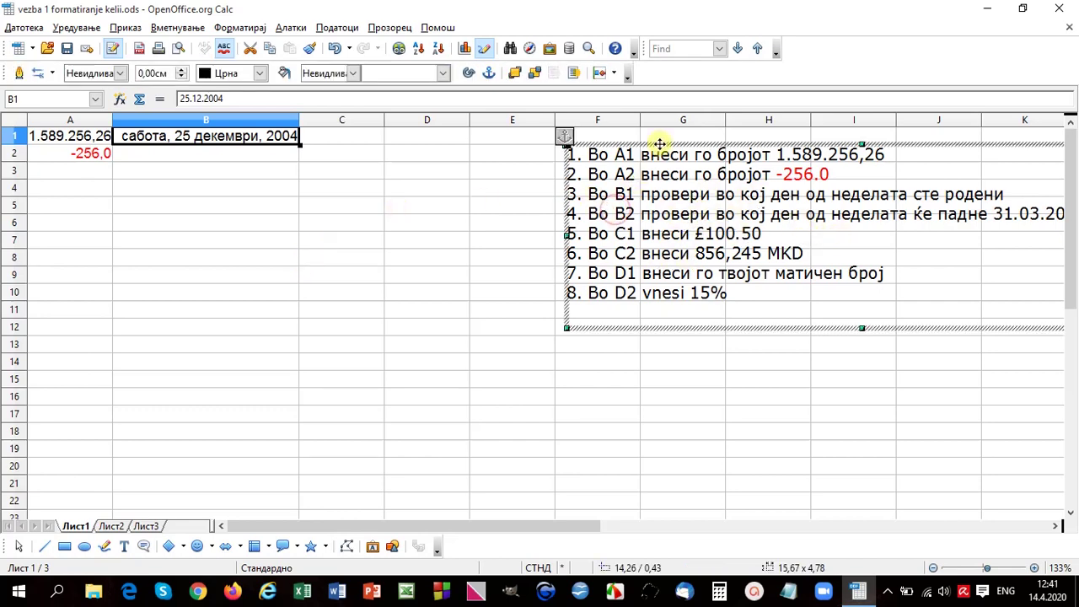
left_click_drag(655, 144, 602, 144)
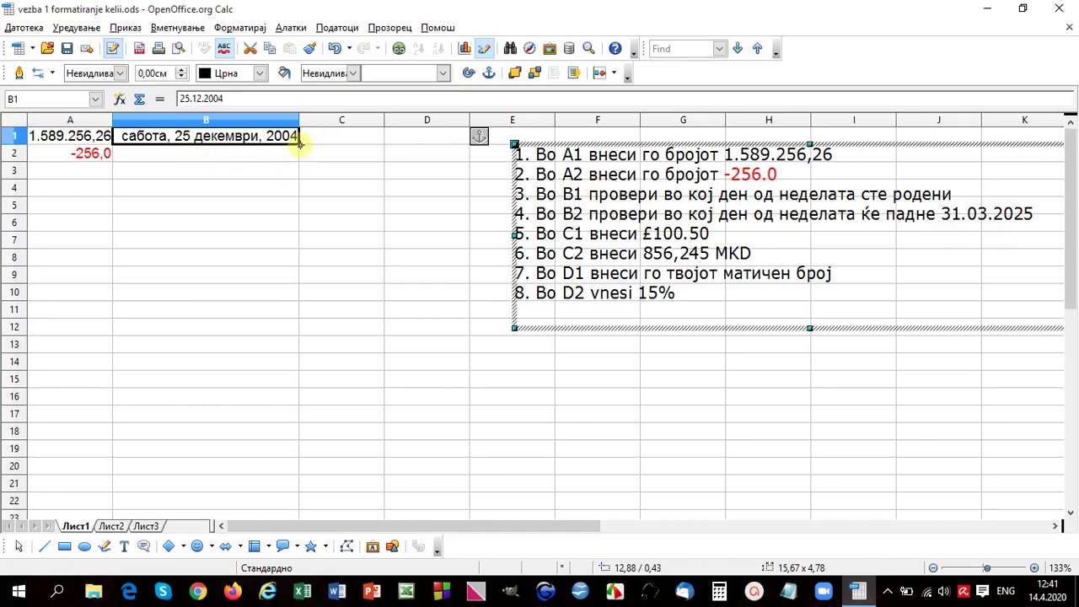
left_click(195, 143)
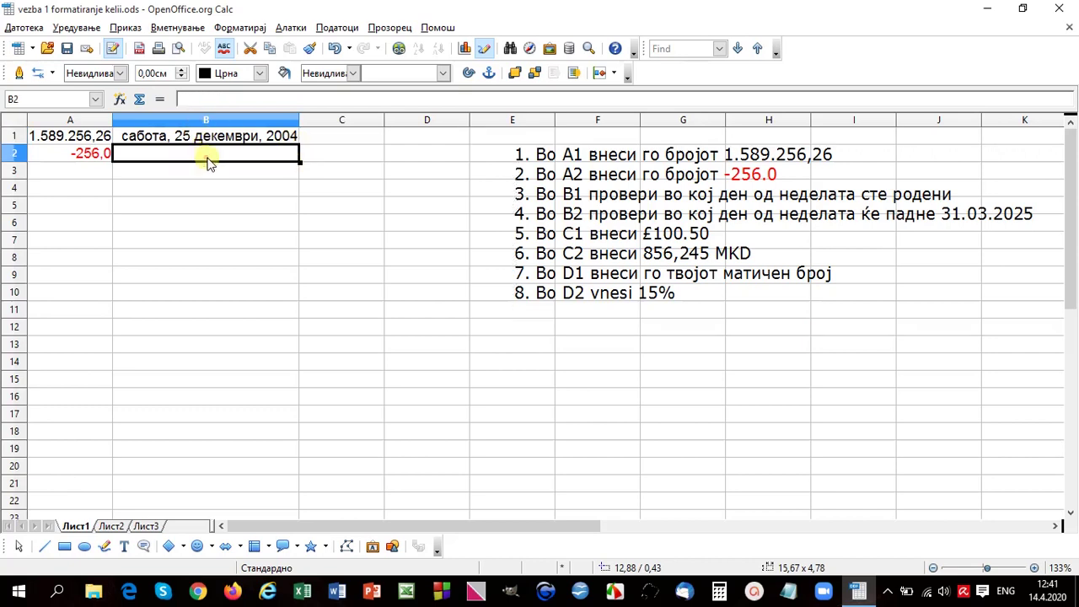
Step: Fill B1's date format down to B2 and enter 31/3/2025 there
left_click_drag(299, 145, 297, 160)
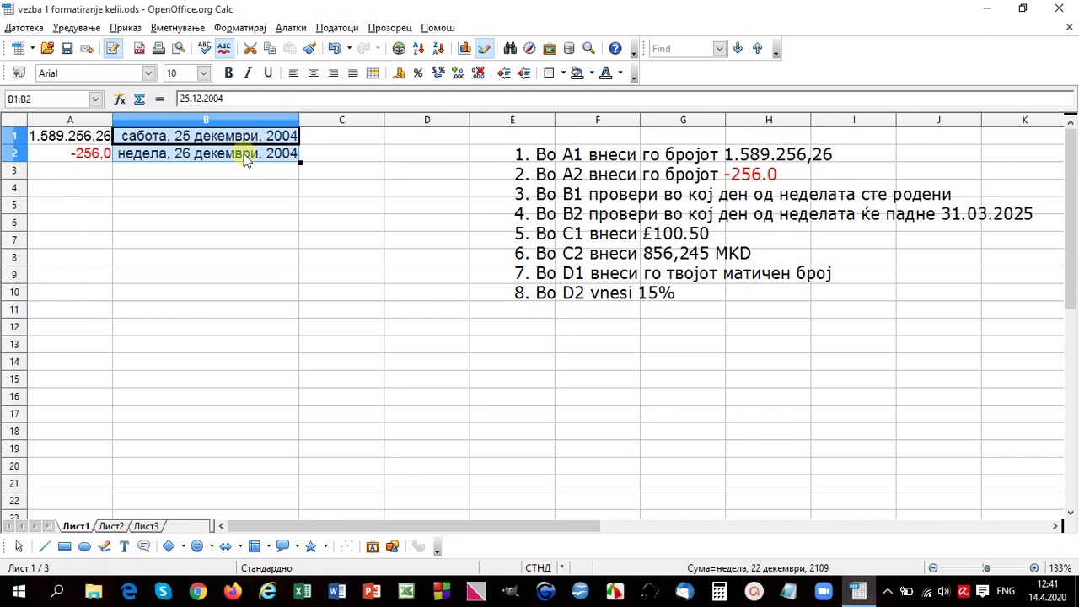
left_click(243, 160)
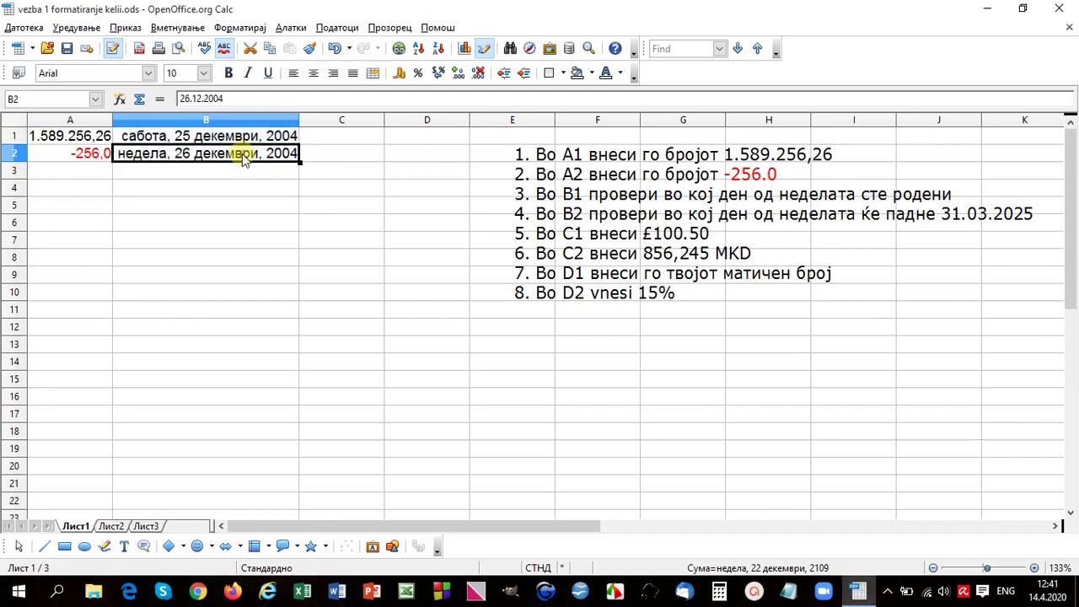
type("31")
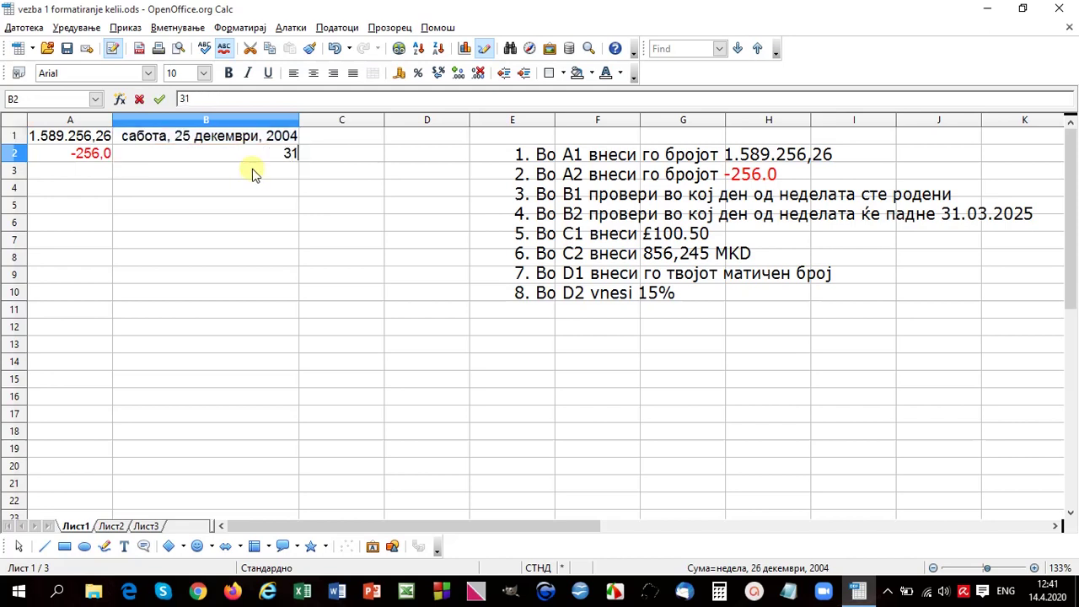
type("/3/2025")
key("Return")
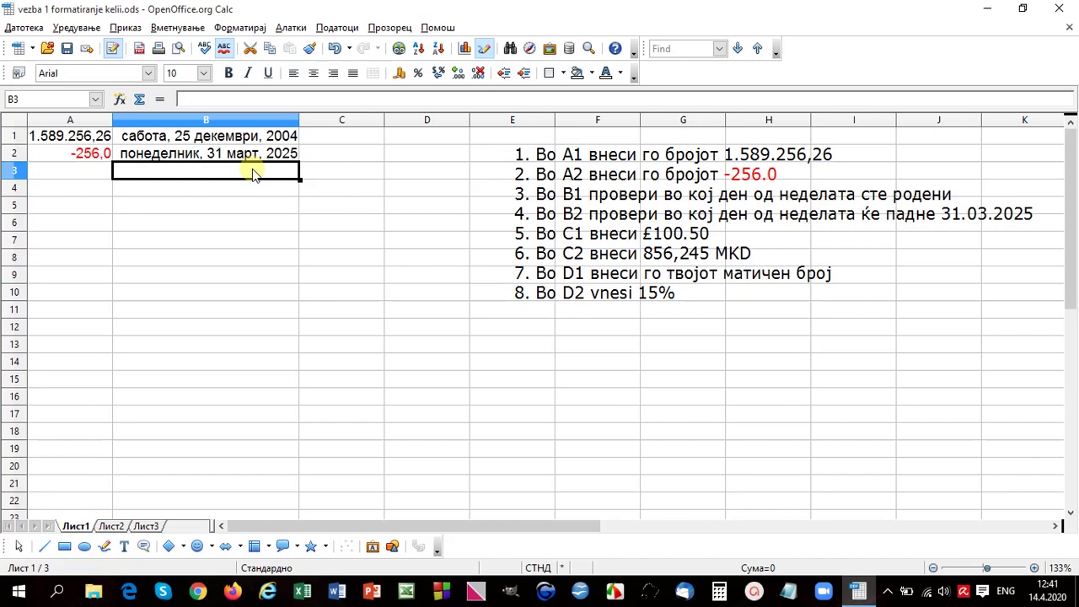
Step: Enter 100,50 into cell C1 and return the selection to C1
left_click(366, 140)
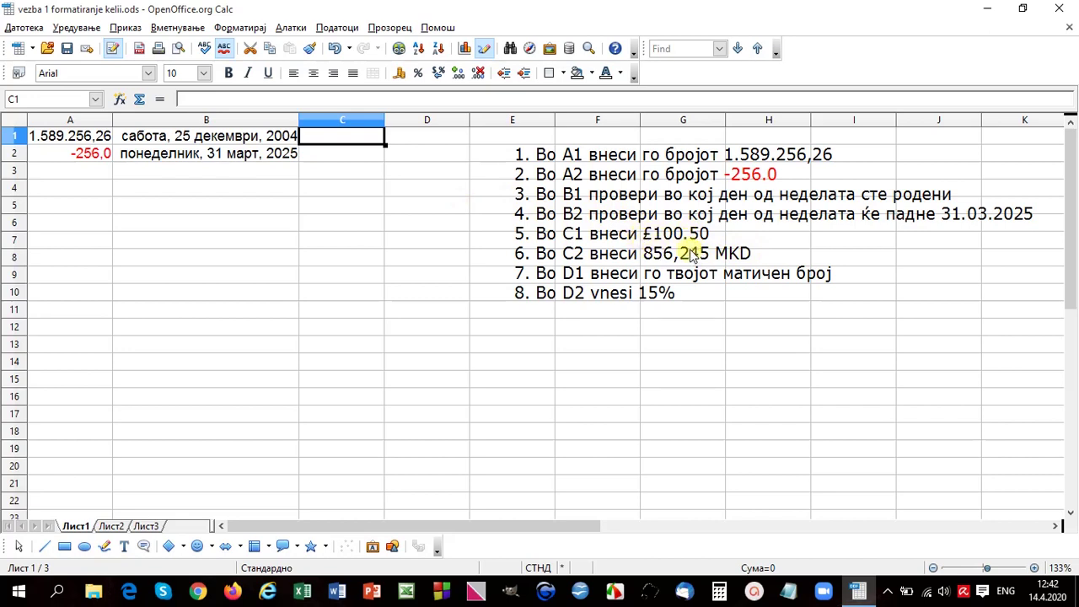
type("100")
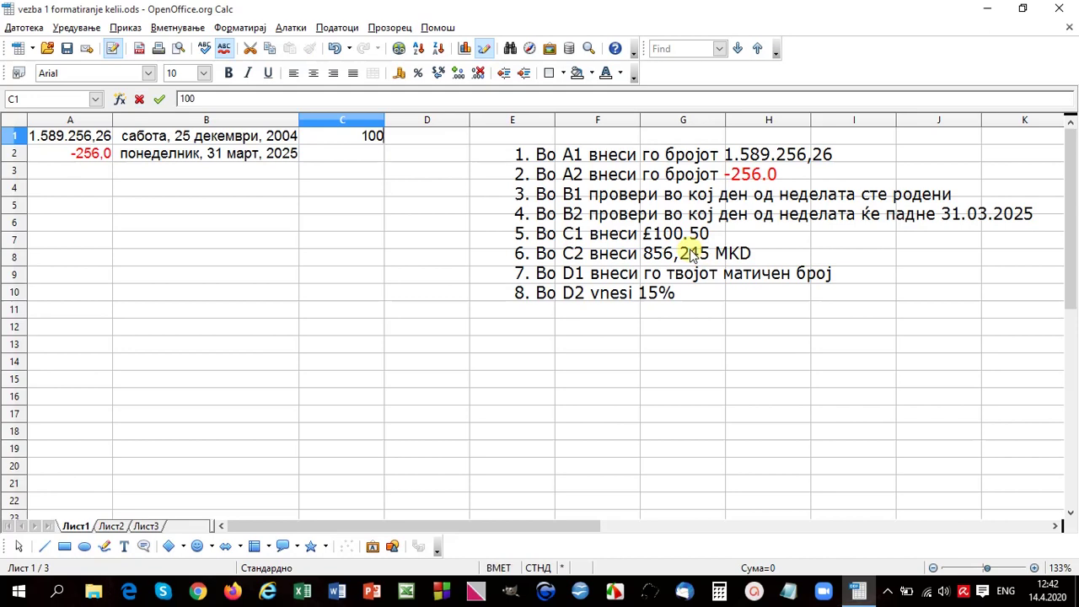
type(",50")
key("Return")
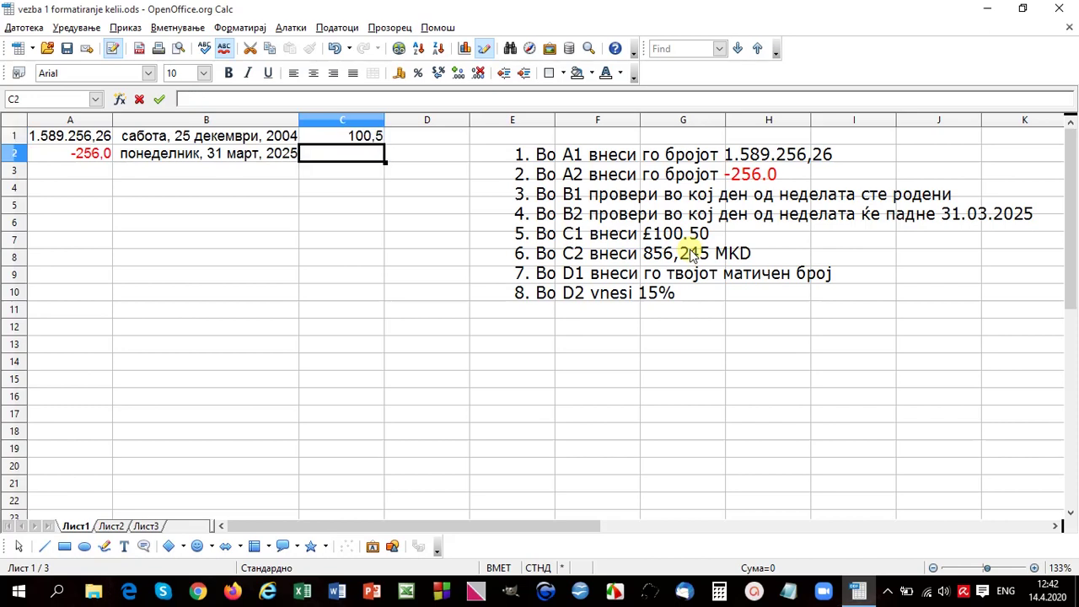
key("Up")
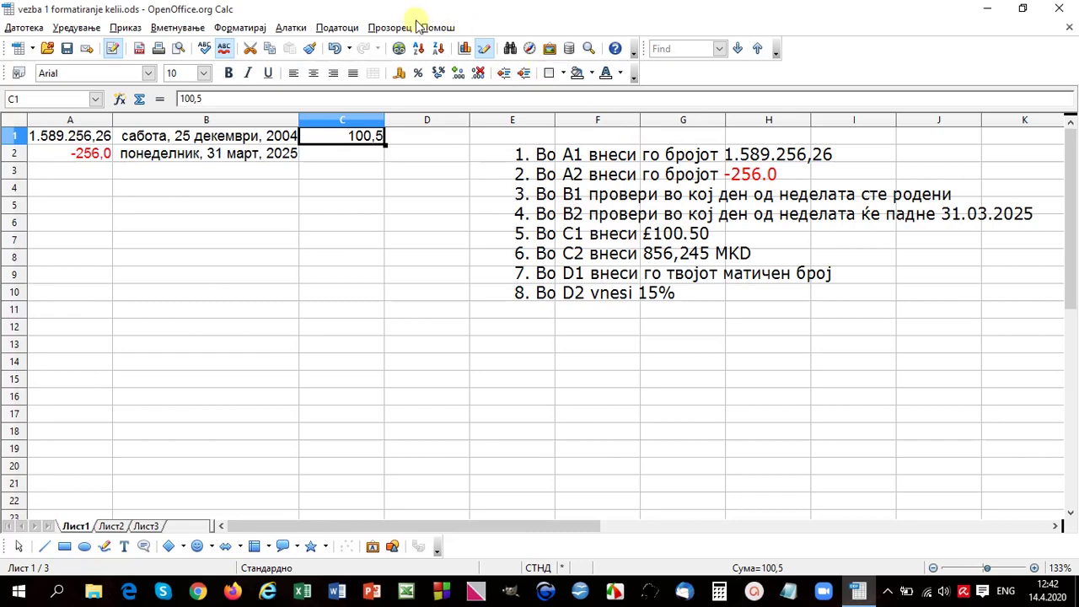
Step: Apply the Currency format with GBP £ Англиски (ВБ) to C1, showing £100,50
left_click(244, 28)
left_click(261, 66)
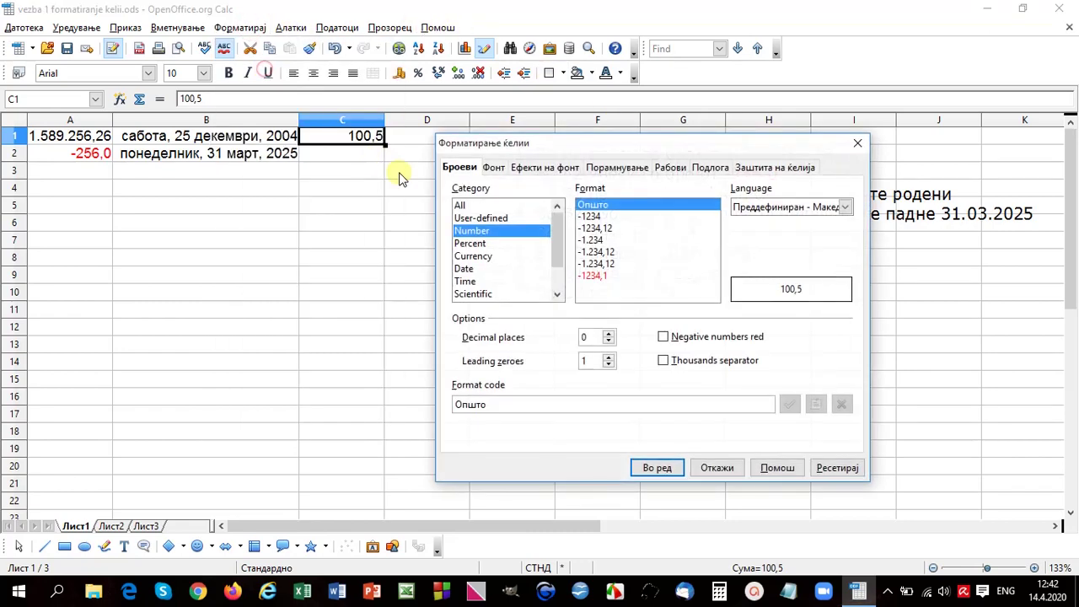
left_click(477, 257)
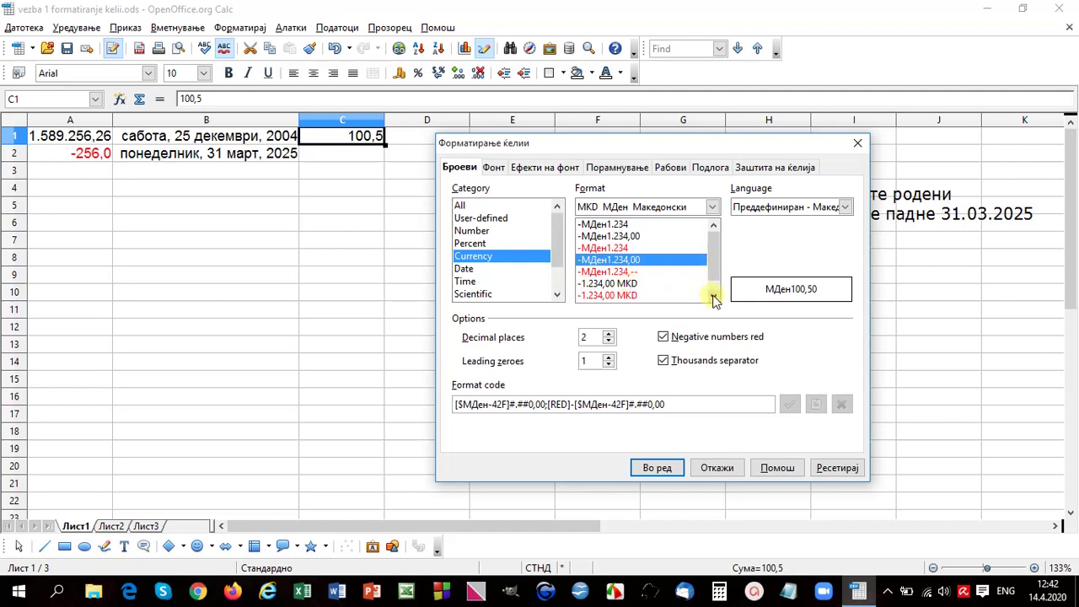
left_click(712, 207)
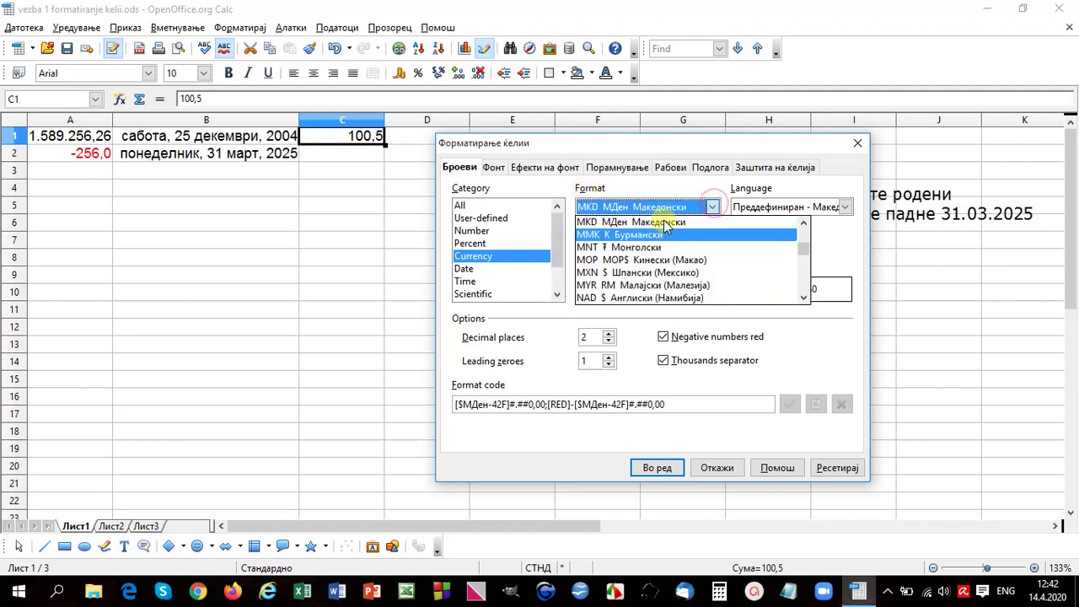
scroll(765, 276, "up", 10)
scroll(767, 274, "down", 10)
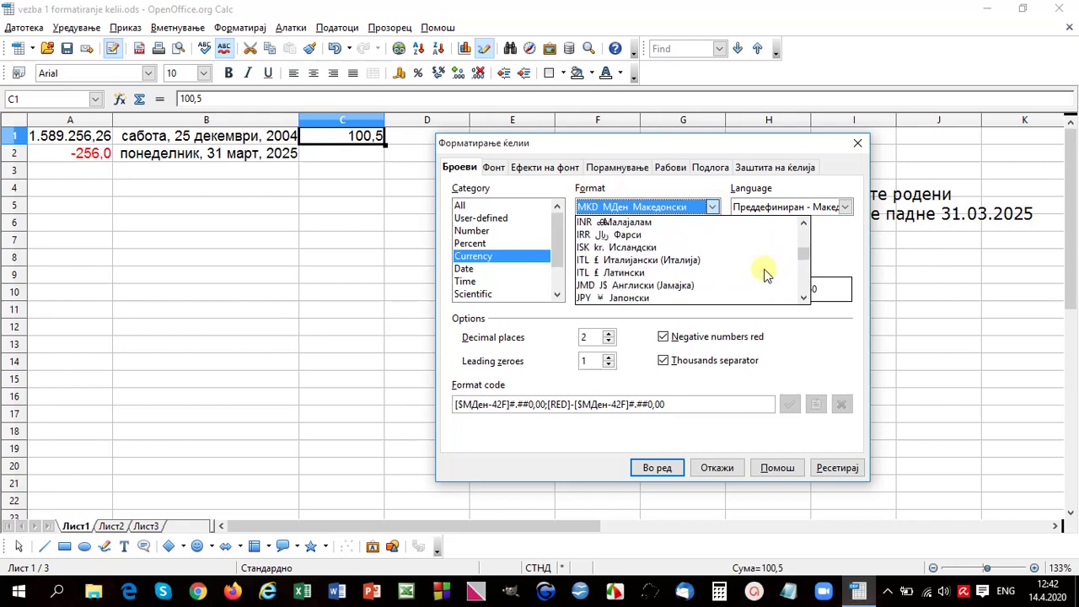
scroll(765, 274, "down", 6)
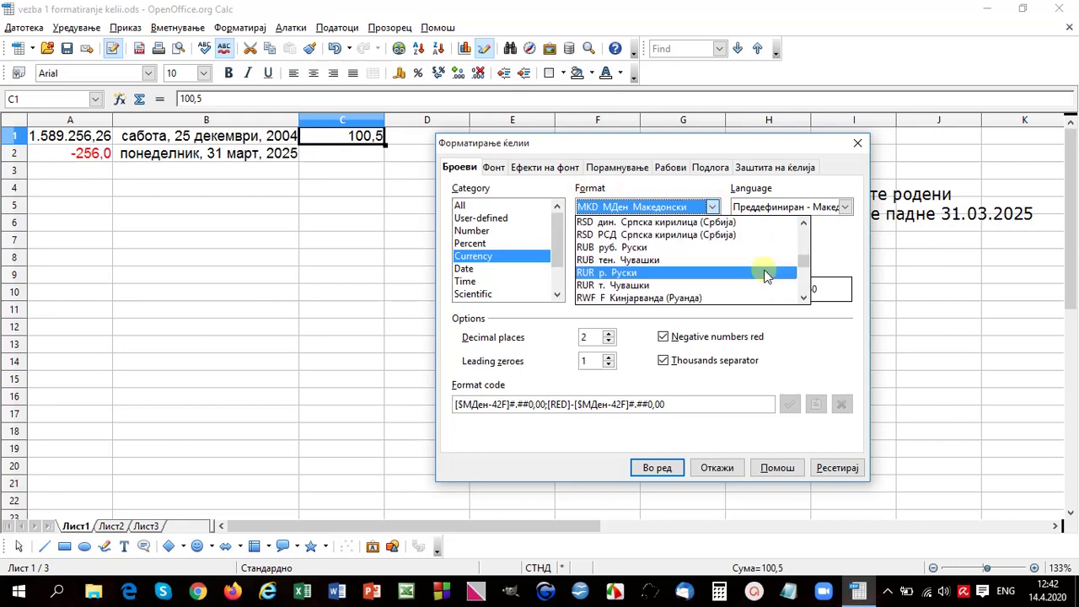
scroll(765, 274, "up", 10)
scroll(766, 275, "up", 8)
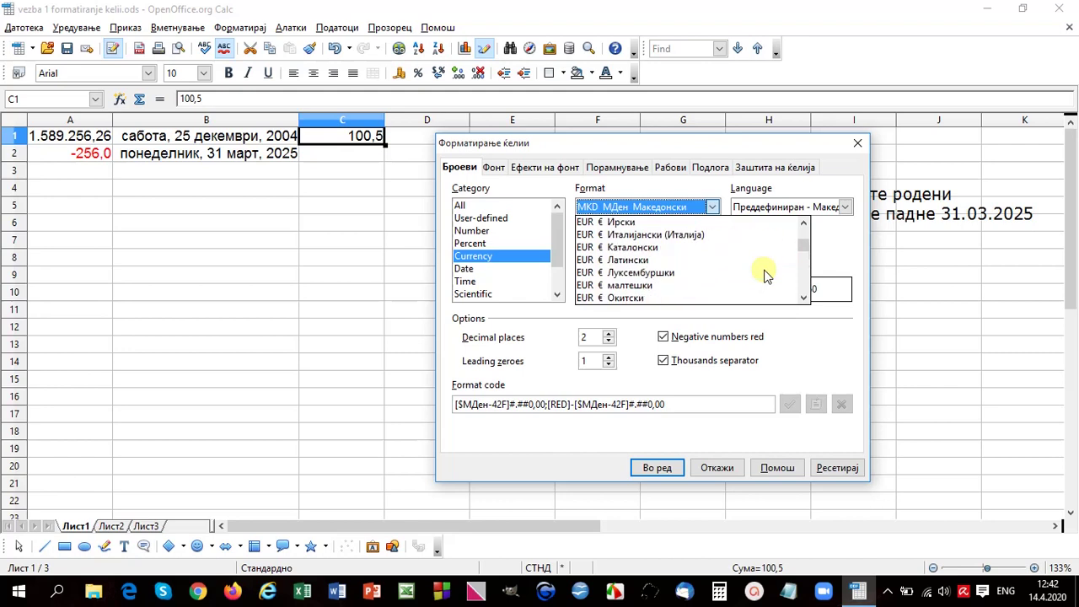
scroll(771, 282, "down", 4)
left_click(805, 297)
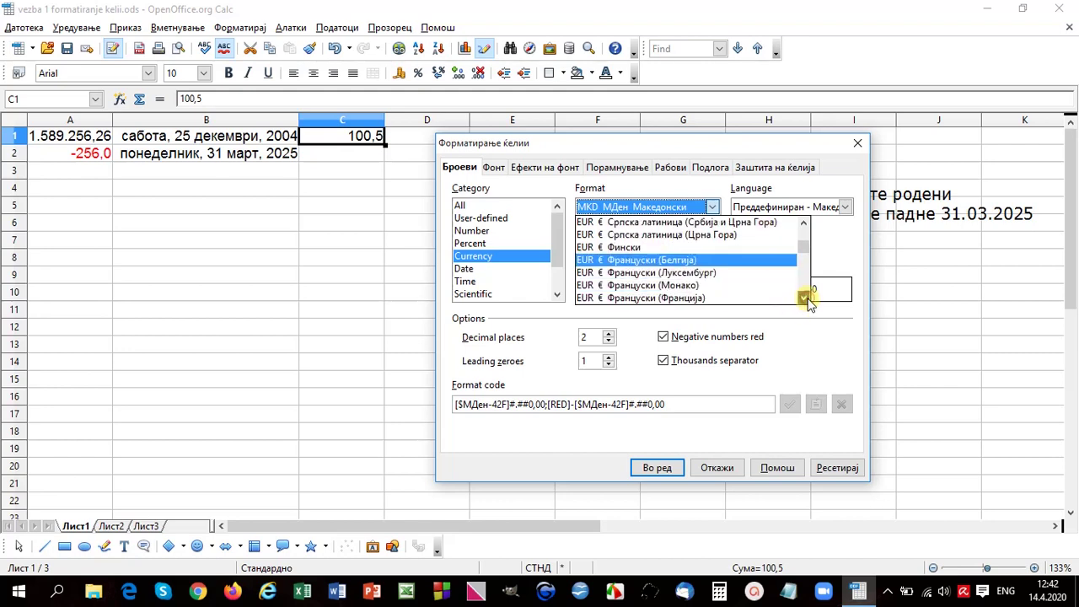
left_click(805, 298)
left_click(805, 297)
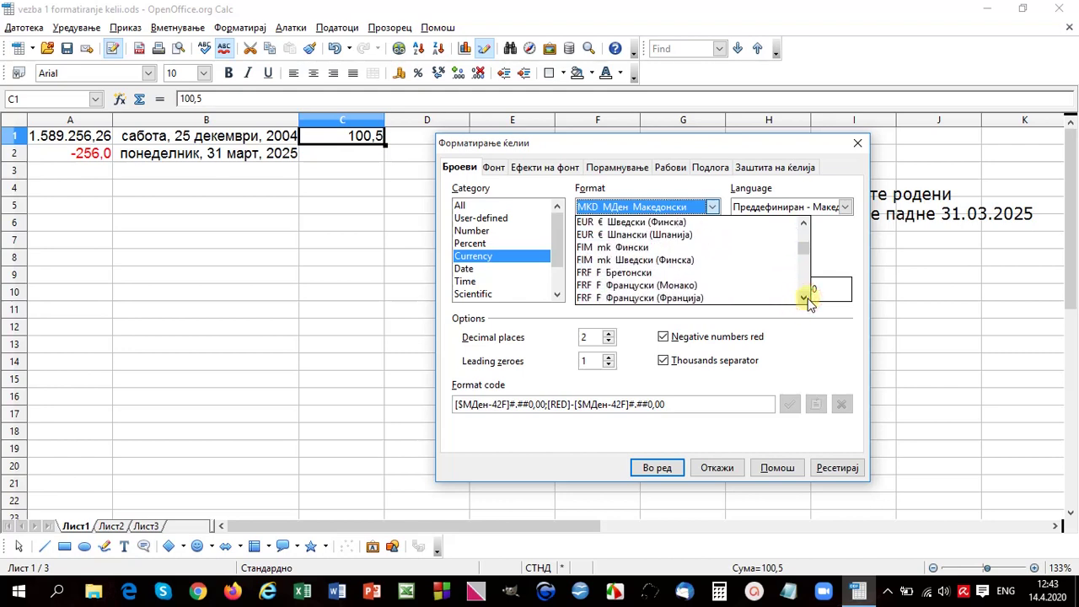
left_click(805, 297)
left_click(804, 297)
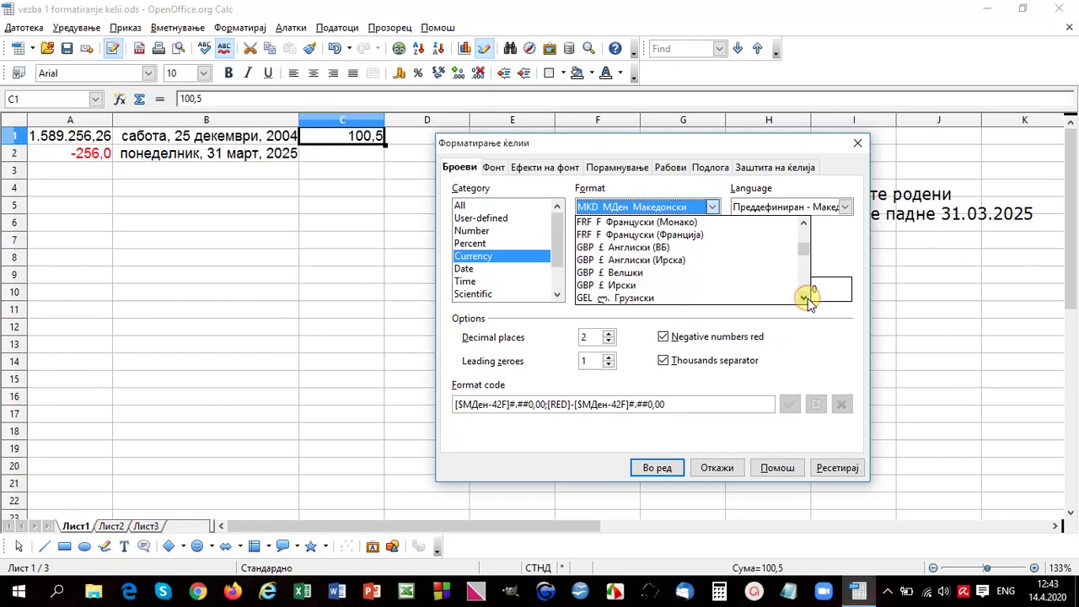
left_click(649, 247)
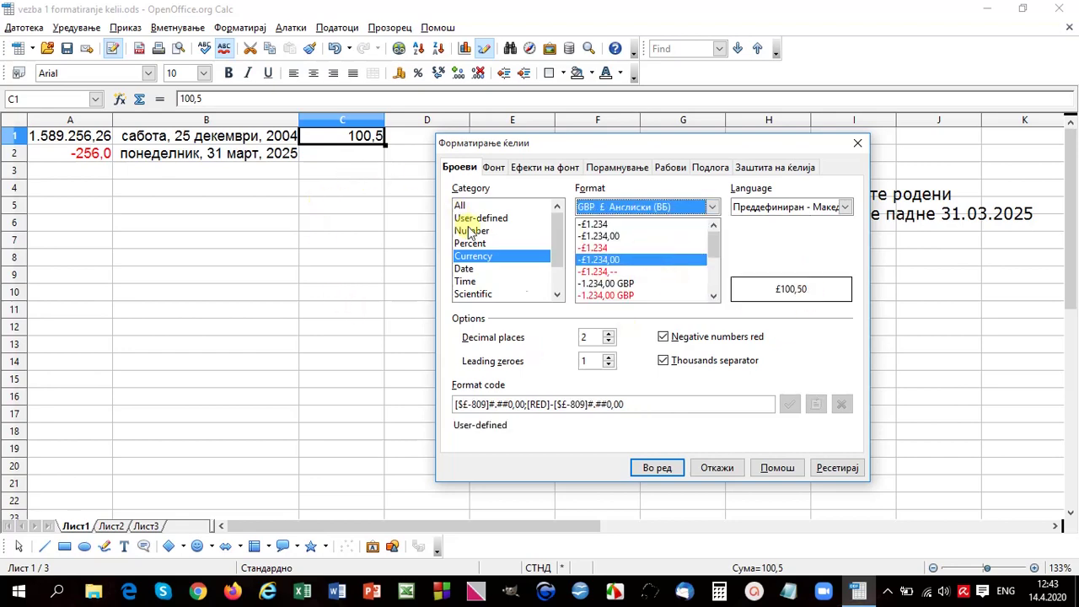
left_click(670, 469)
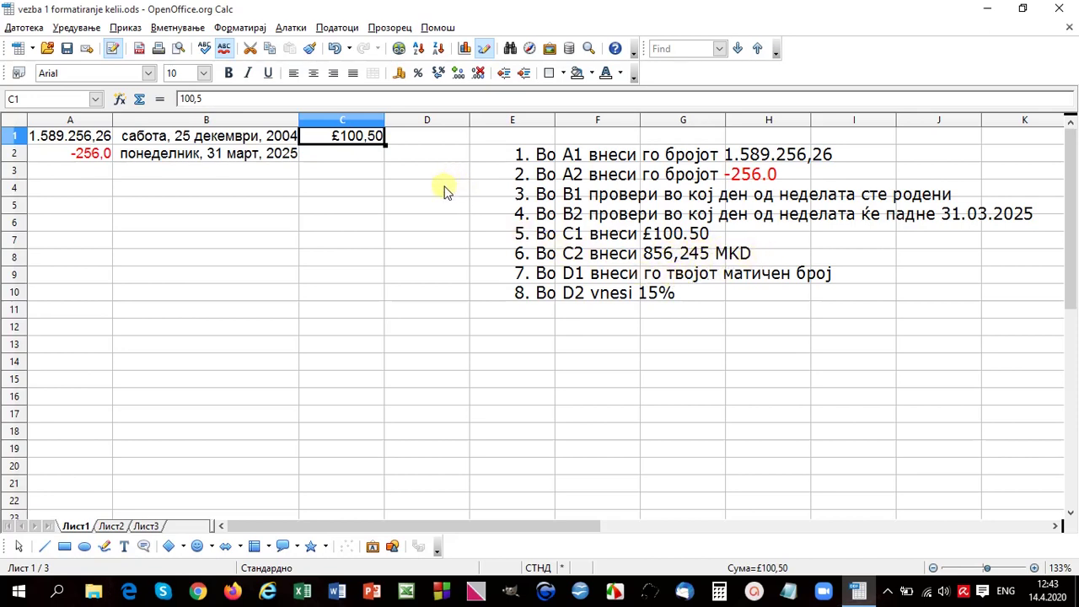
Step: Widen column D and enter the personal ID number into D1
left_click(411, 136)
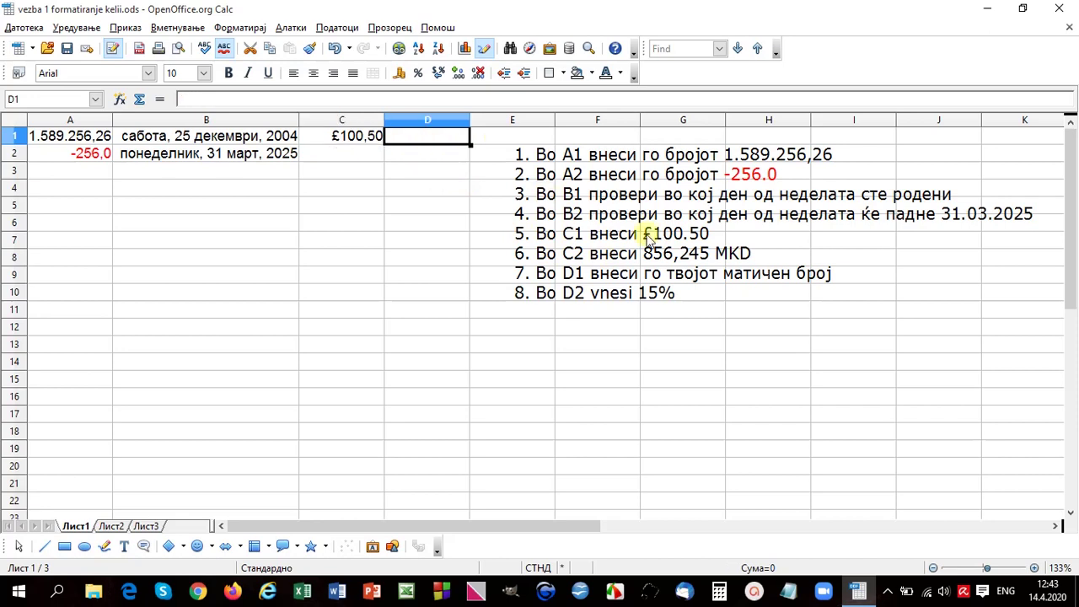
mouse_move(469, 121)
left_mouse_down()
mouse_move(510, 123)
mouse_move(476, 123)
left_mouse_up()
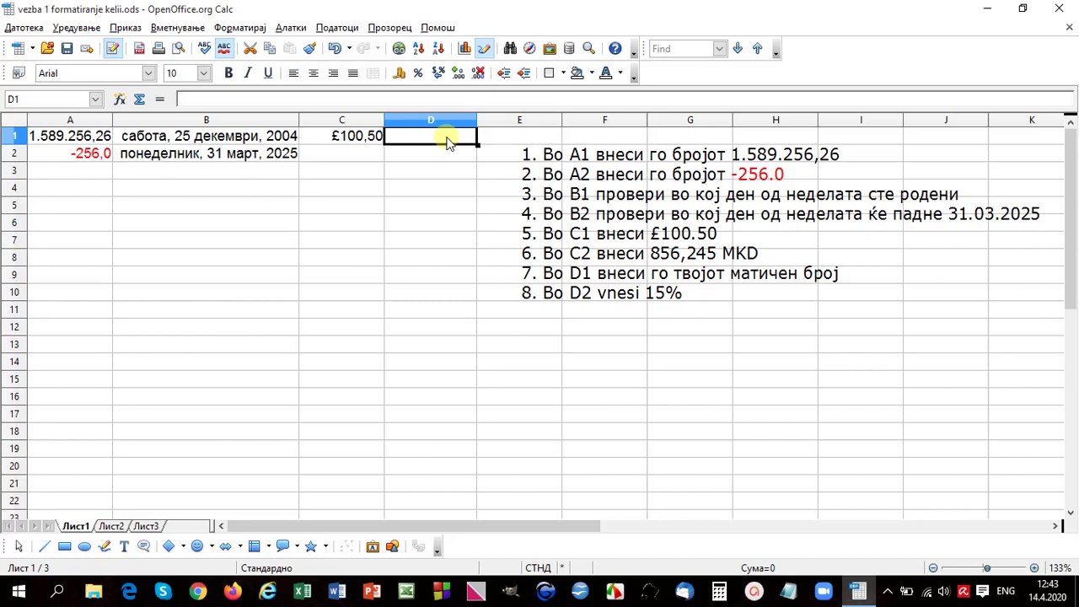
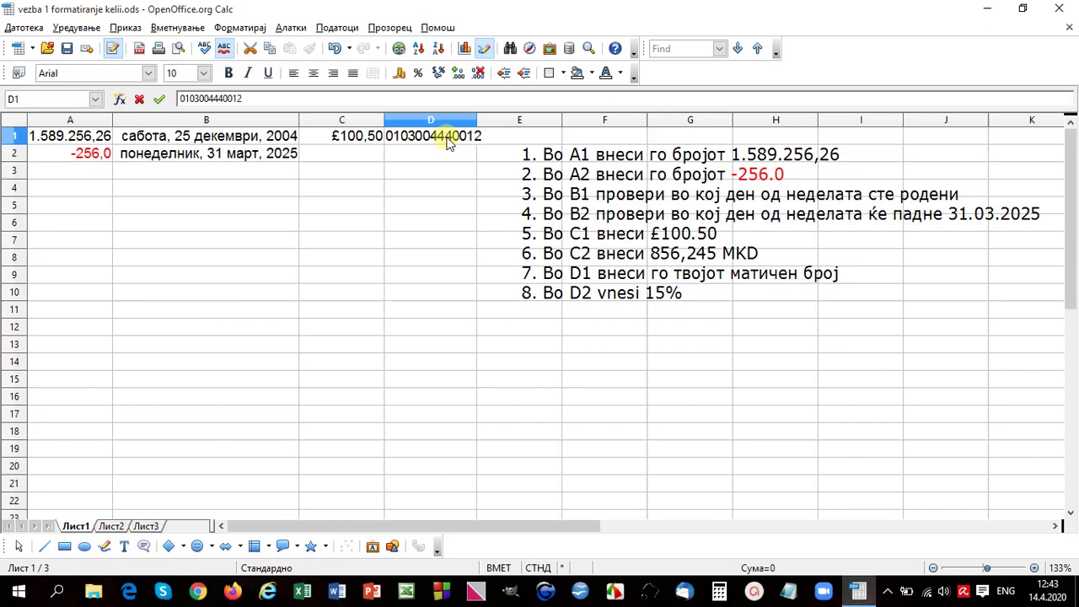
key("Return")
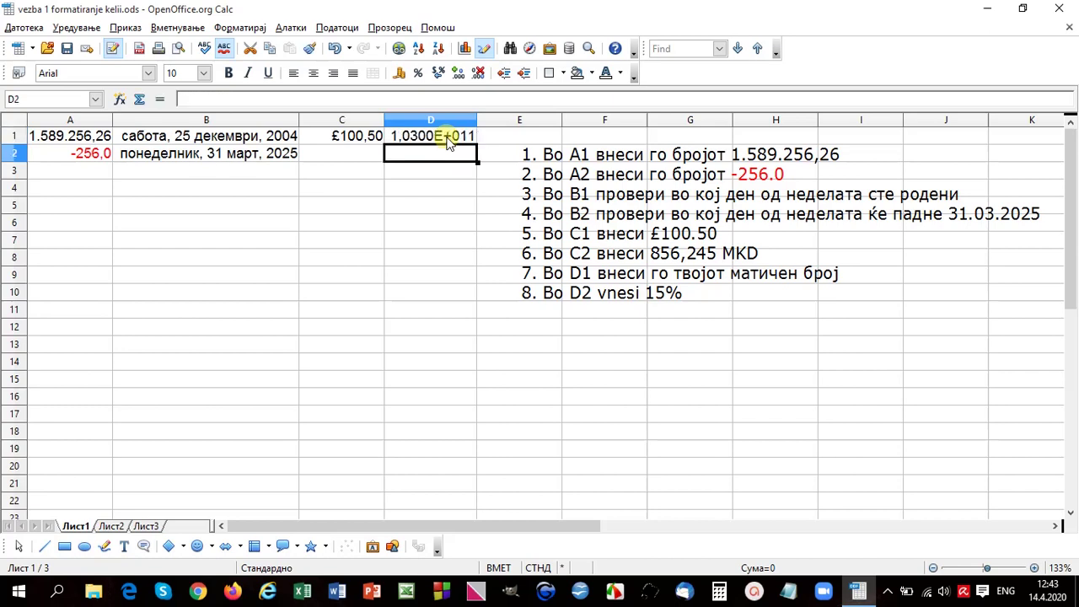
Step: Set cell D1's number format to the Text category
left_click(447, 144)
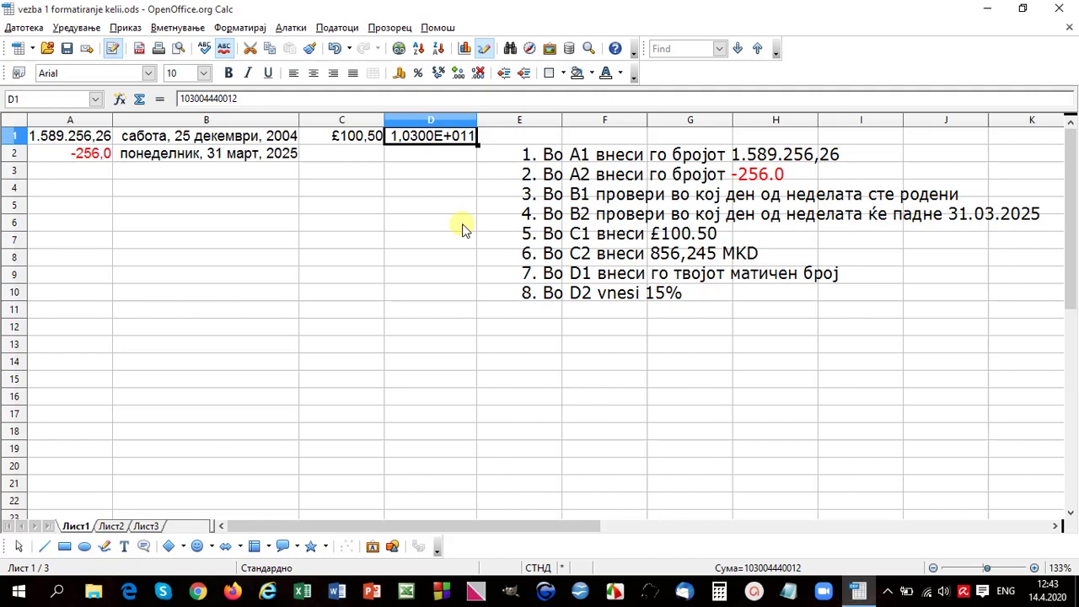
left_click(251, 27)
left_click(270, 74)
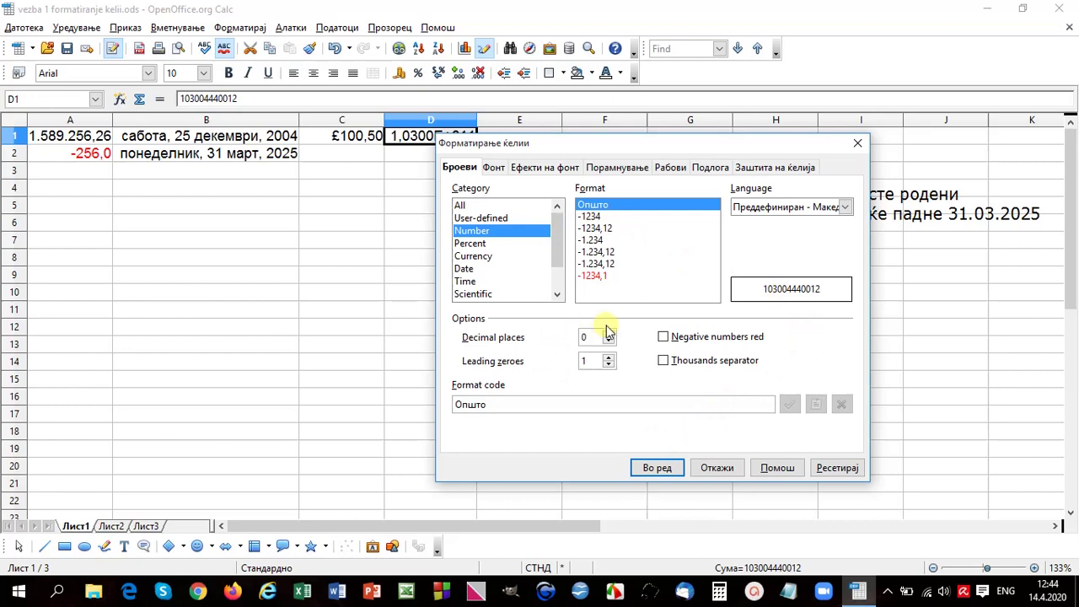
left_click(660, 468)
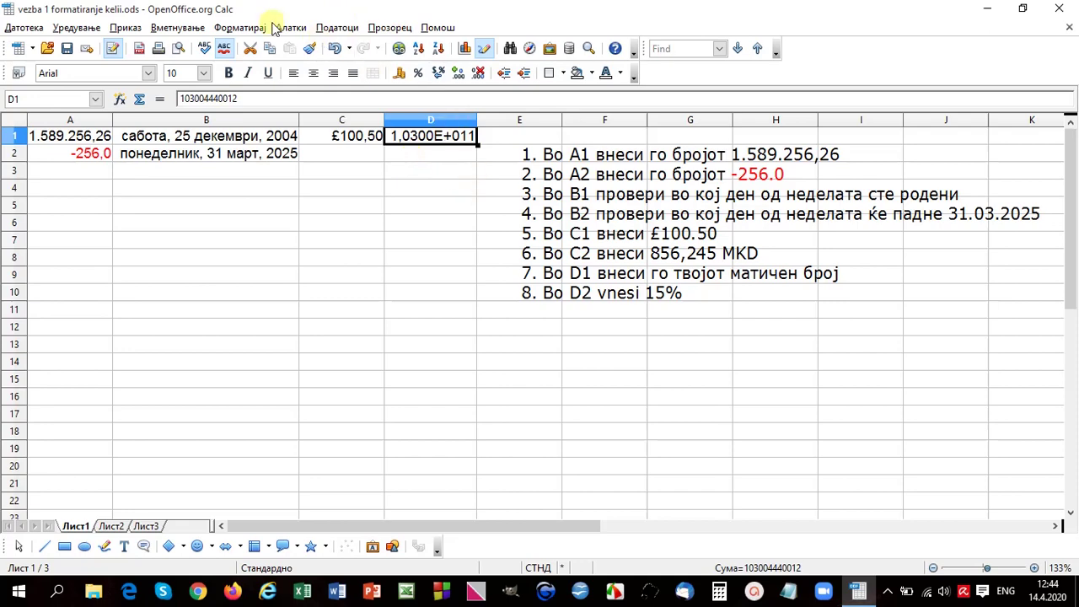
left_click(239, 27)
left_click(256, 66)
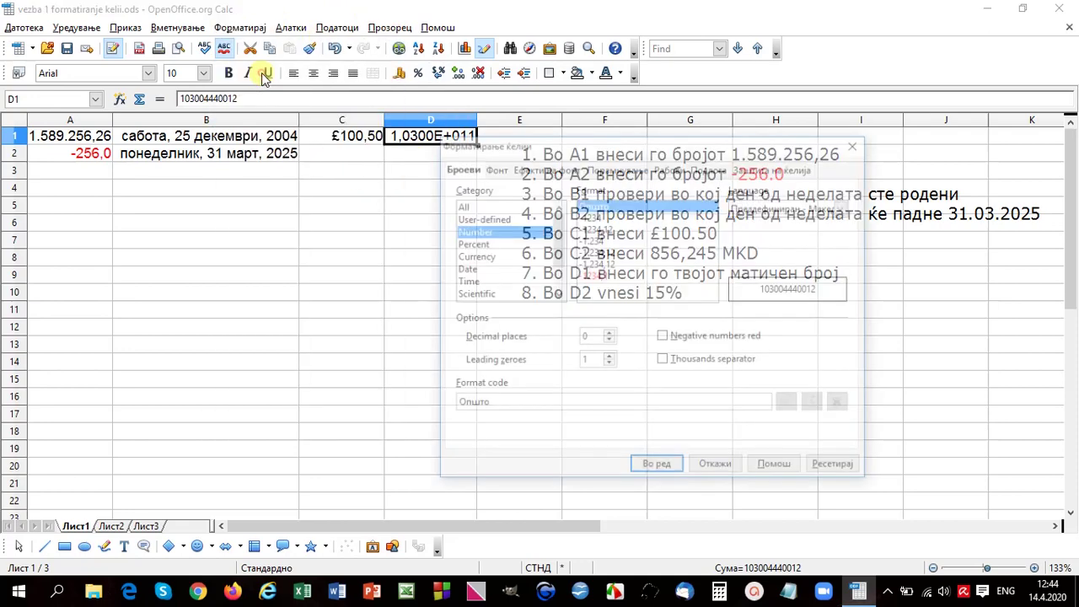
left_click_drag(558, 240, 563, 271)
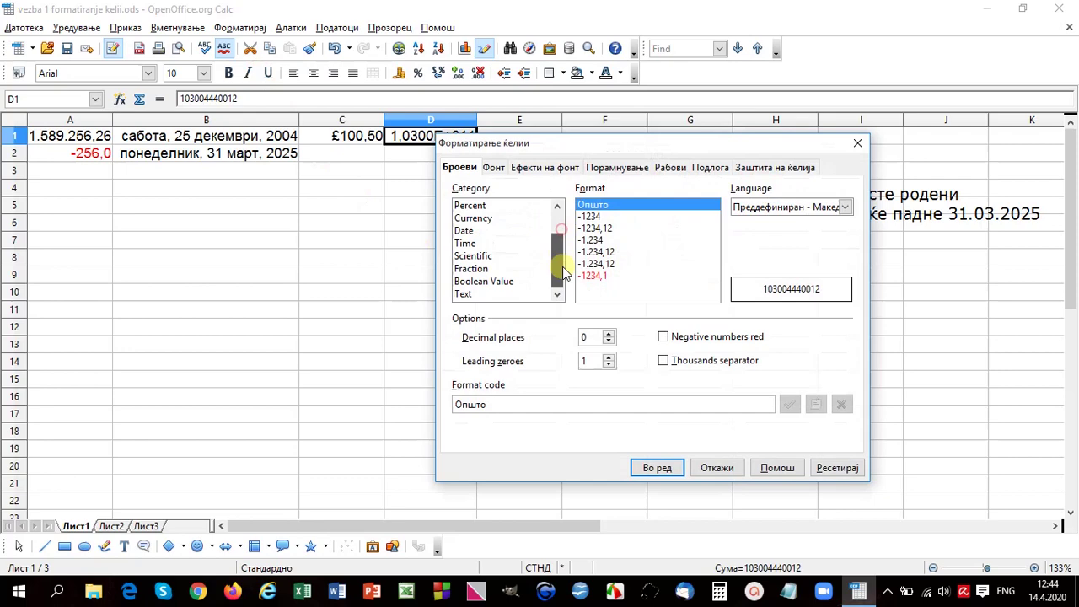
left_click(464, 293)
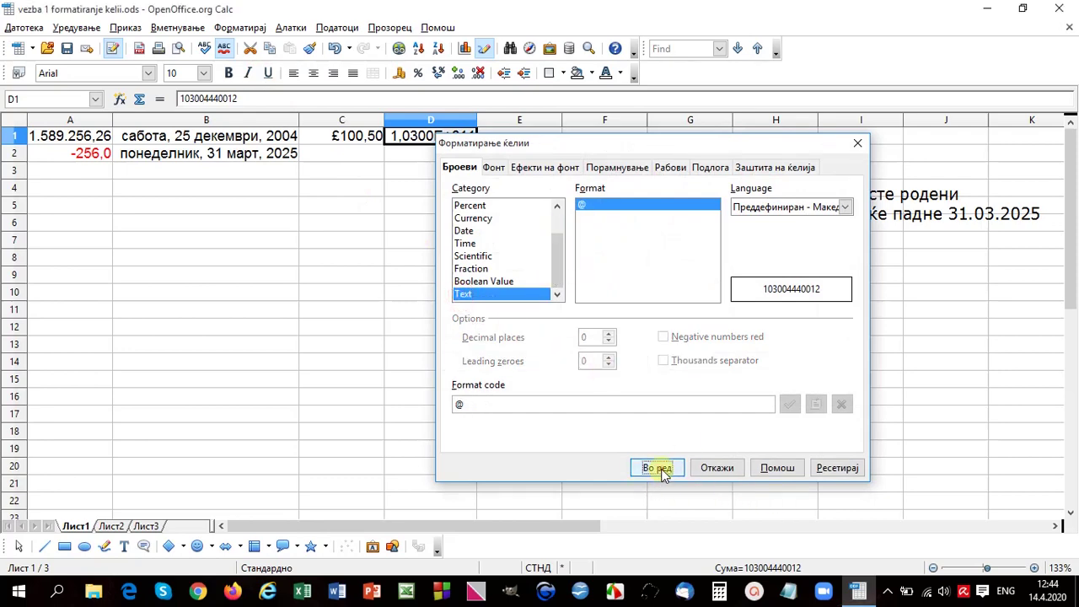
left_click(650, 469)
Step: Widen column D and re-enter the ID in D1 with its leading 0
left_click_drag(481, 124, 495, 124)
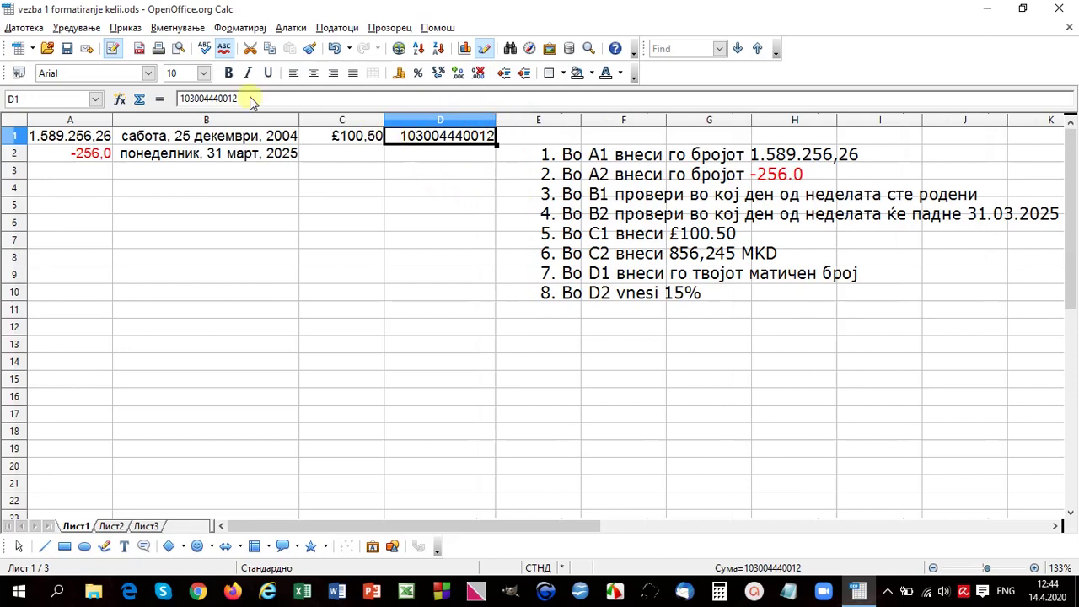
left_click(177, 99)
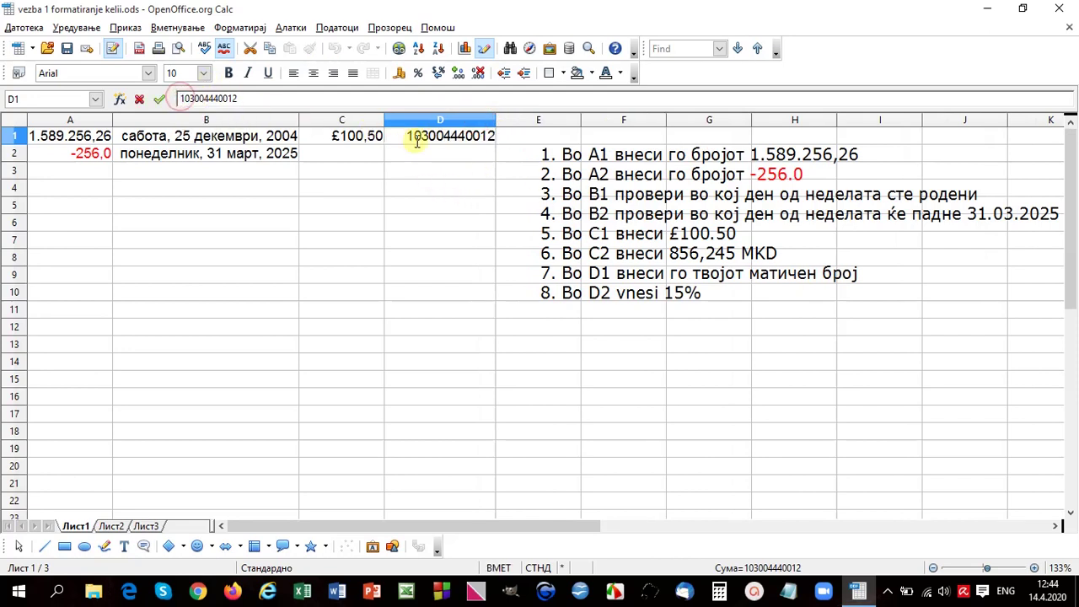
type("0")
key("Return")
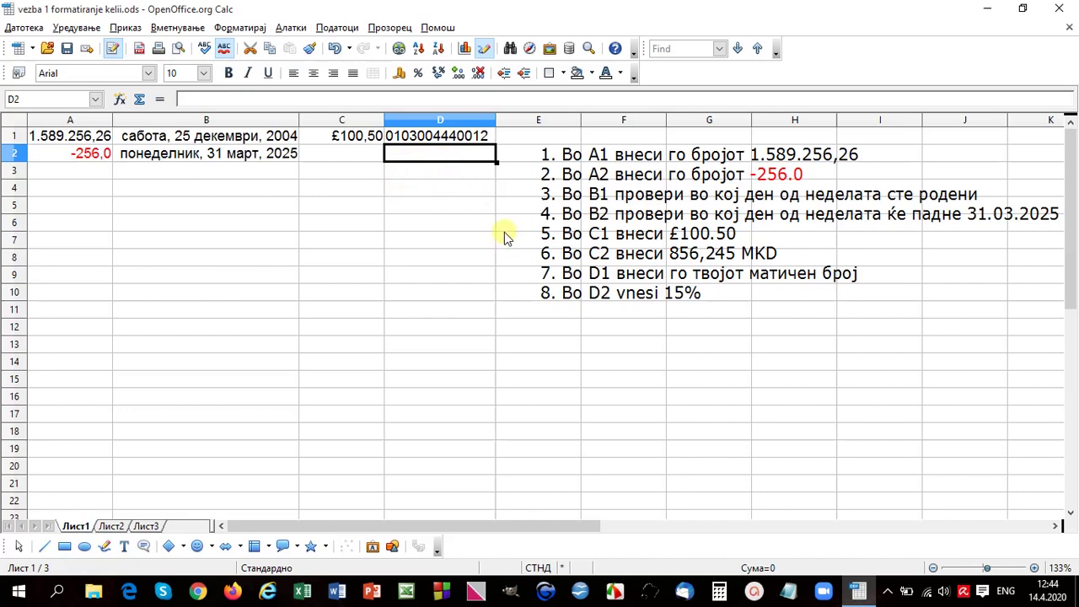
Step: Enter 15,00% into cell D2
left_click(239, 28)
left_click(253, 67)
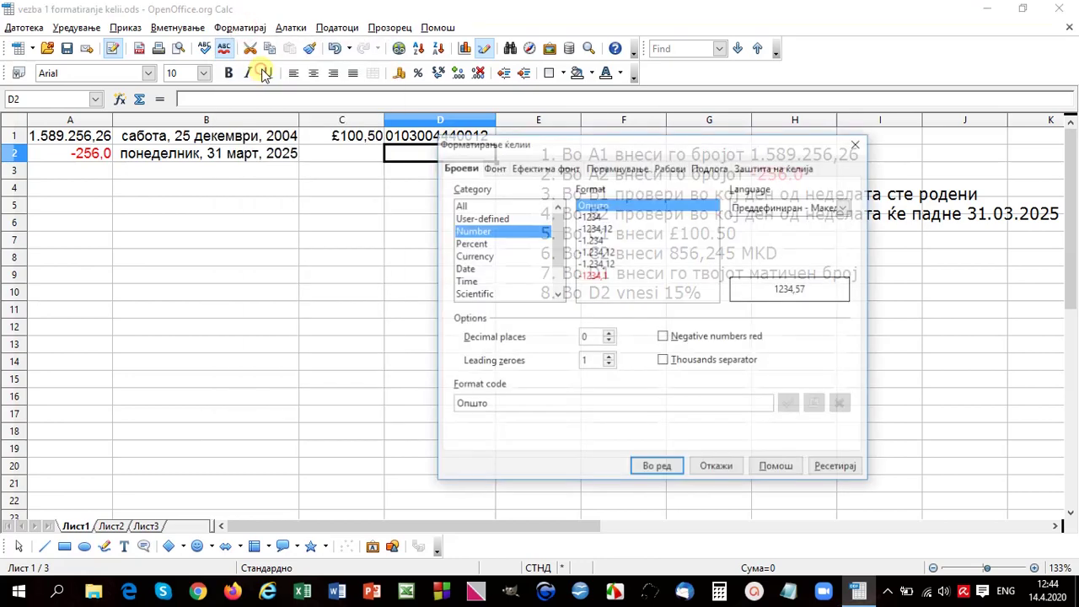
left_click(470, 243)
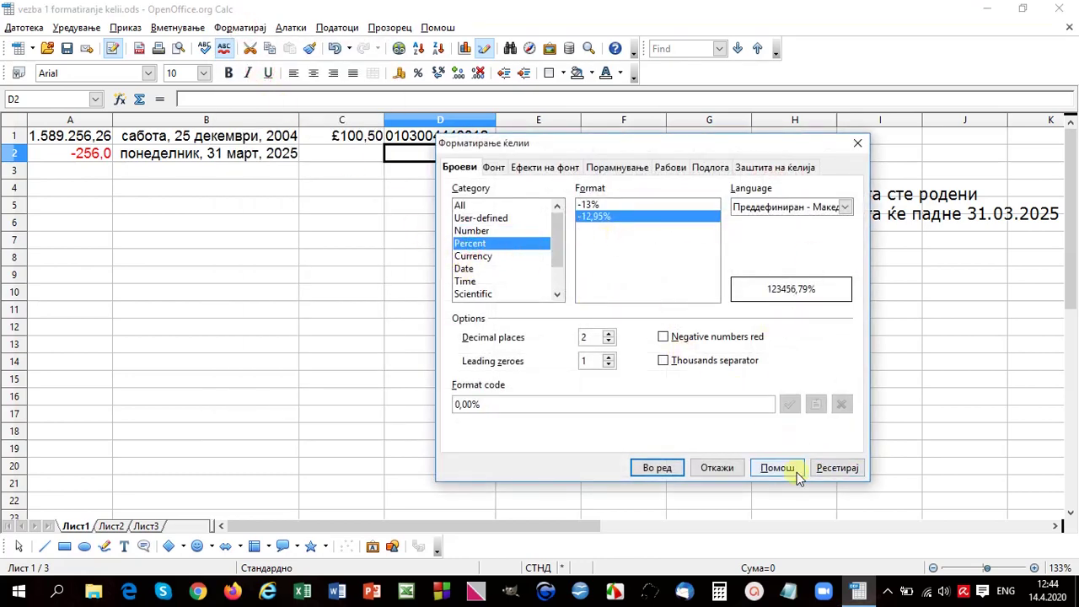
left_click(732, 469)
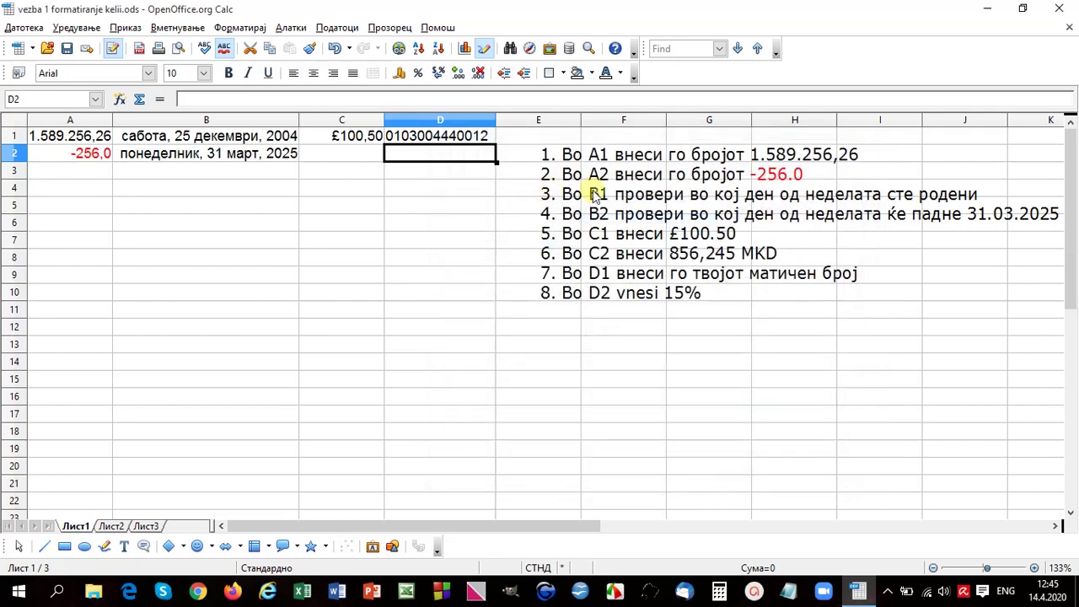
type("15,00")
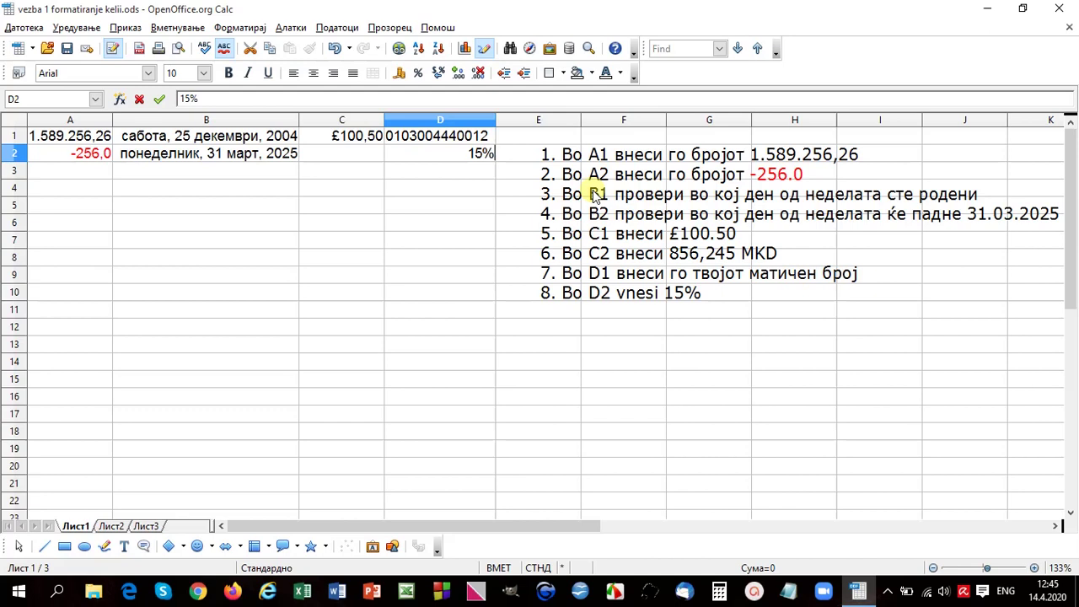
type("%")
key("Return")
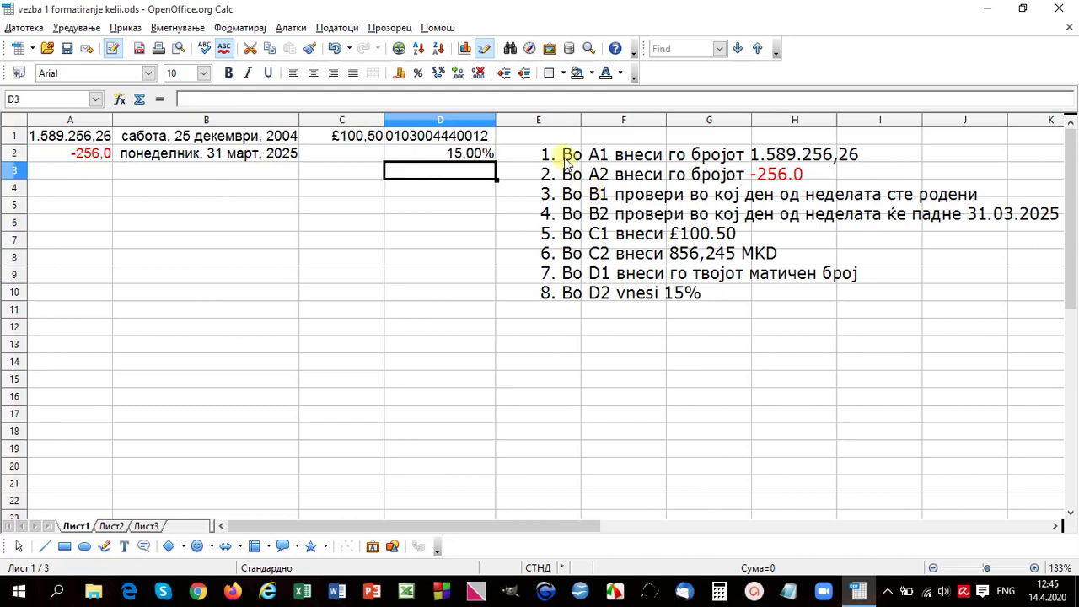
Step: Format D2 as Percent with 0 decimal places, showing 15%
left_click(469, 154)
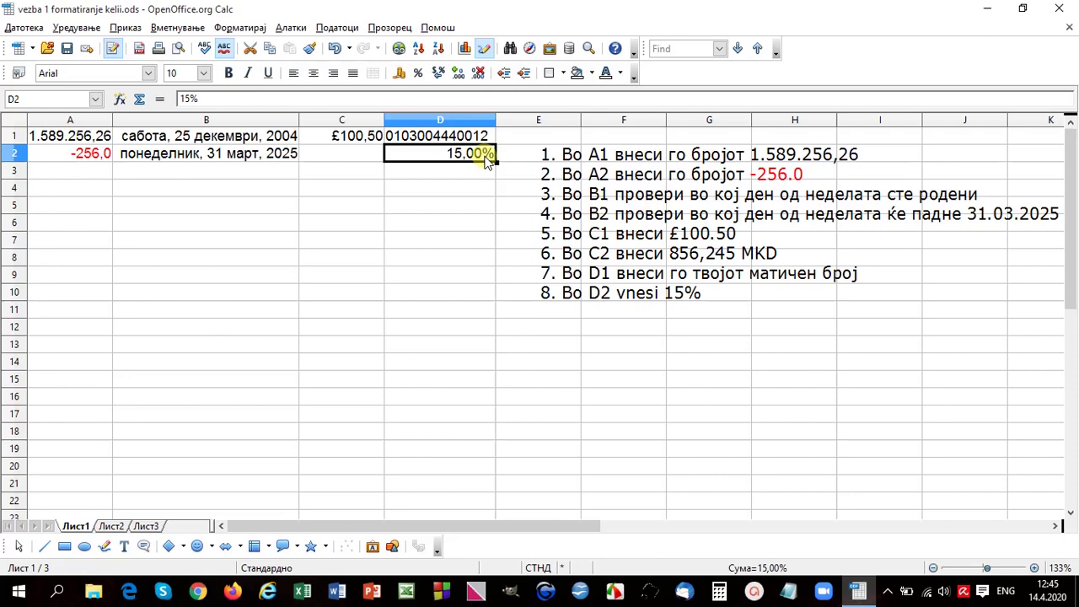
left_click(254, 28)
left_click(256, 66)
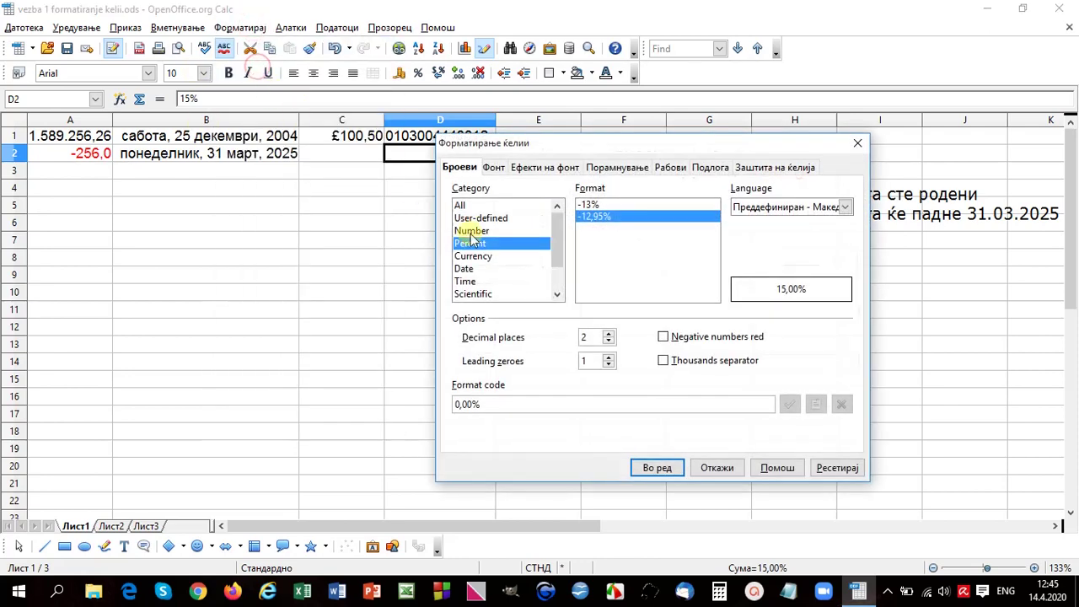
left_click(609, 341)
left_click(608, 342)
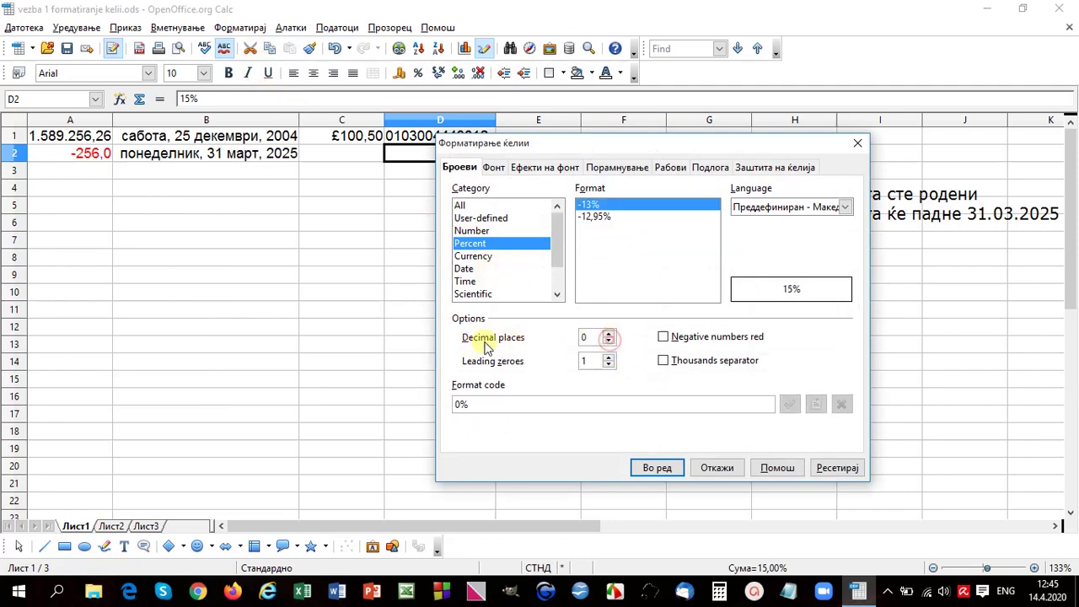
left_click(657, 468)
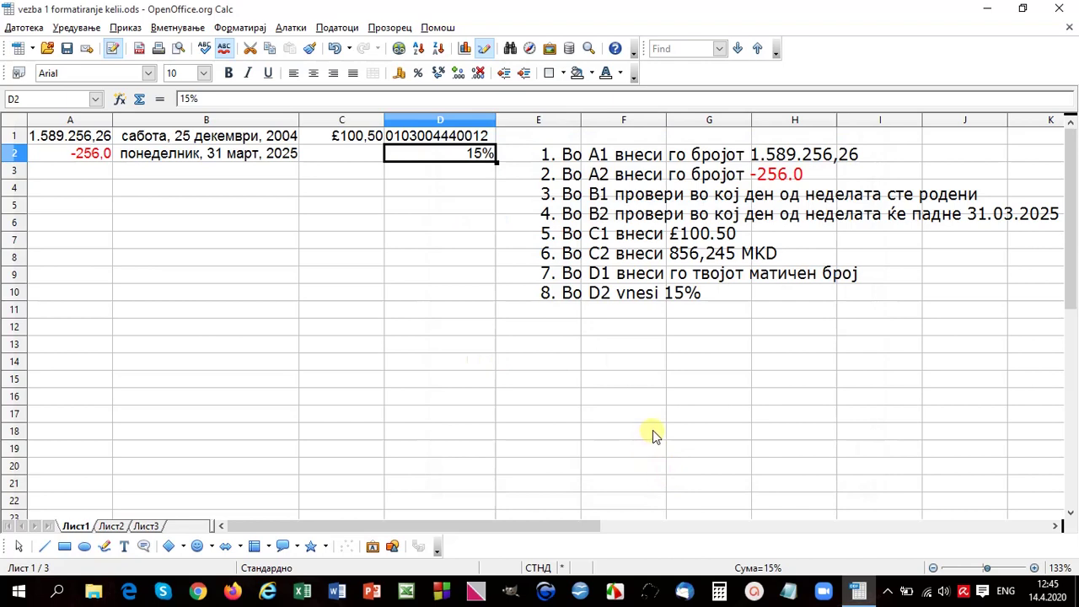
Step: Close the first workbook without saving and open vezba 2 brzi funkcii.ods from the desktop
left_click(1059, 9)
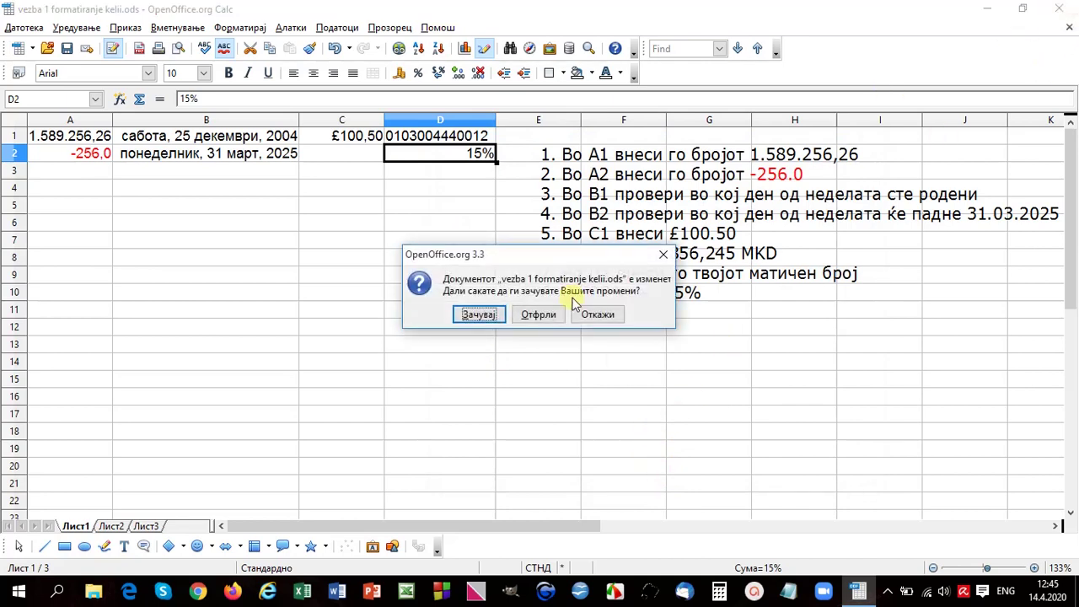
left_click(533, 322)
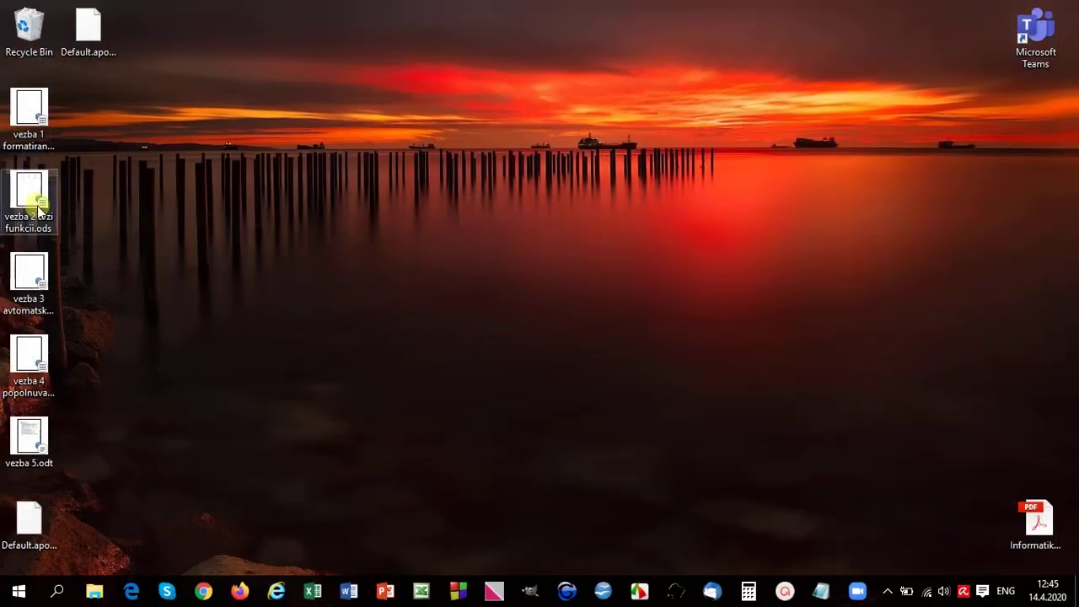
double_click(26, 199)
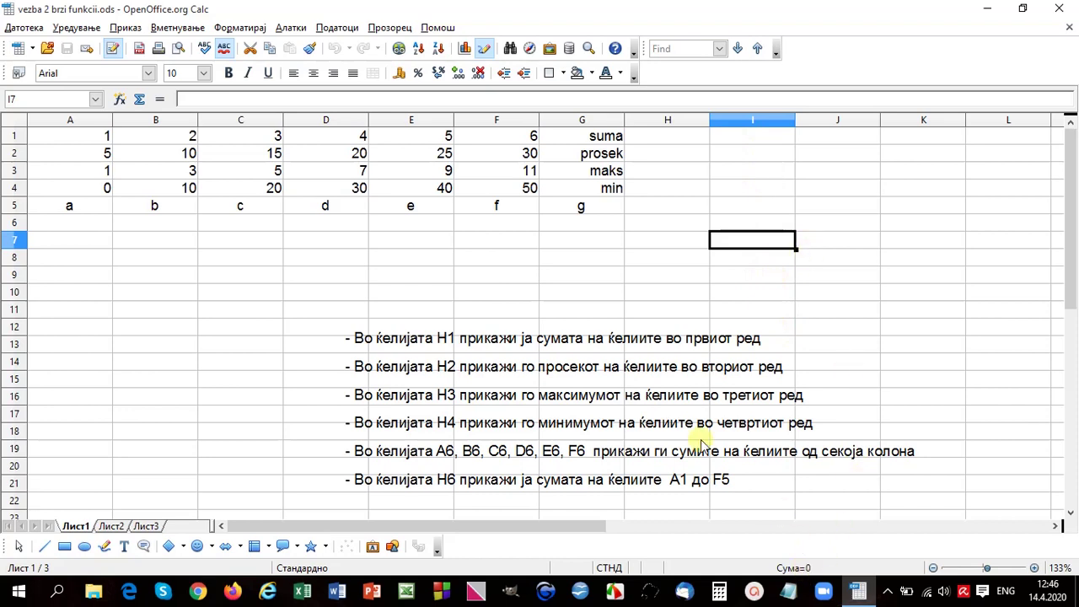
Step: Read the row 1 sum of 21 in the status bar and enter 21 in H1
left_click_drag(89, 137, 505, 135)
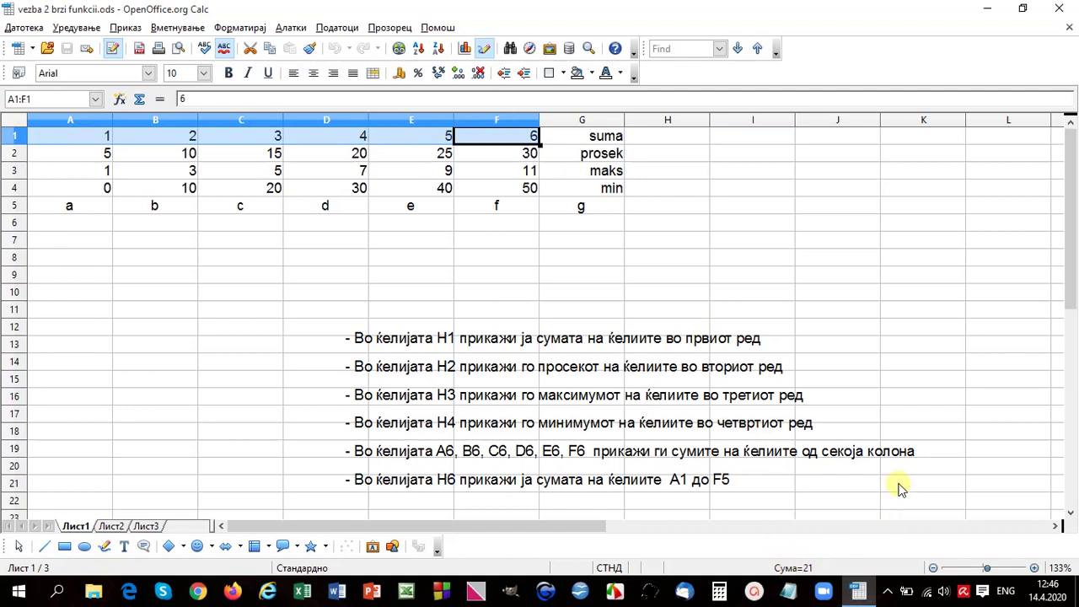
left_click(666, 138)
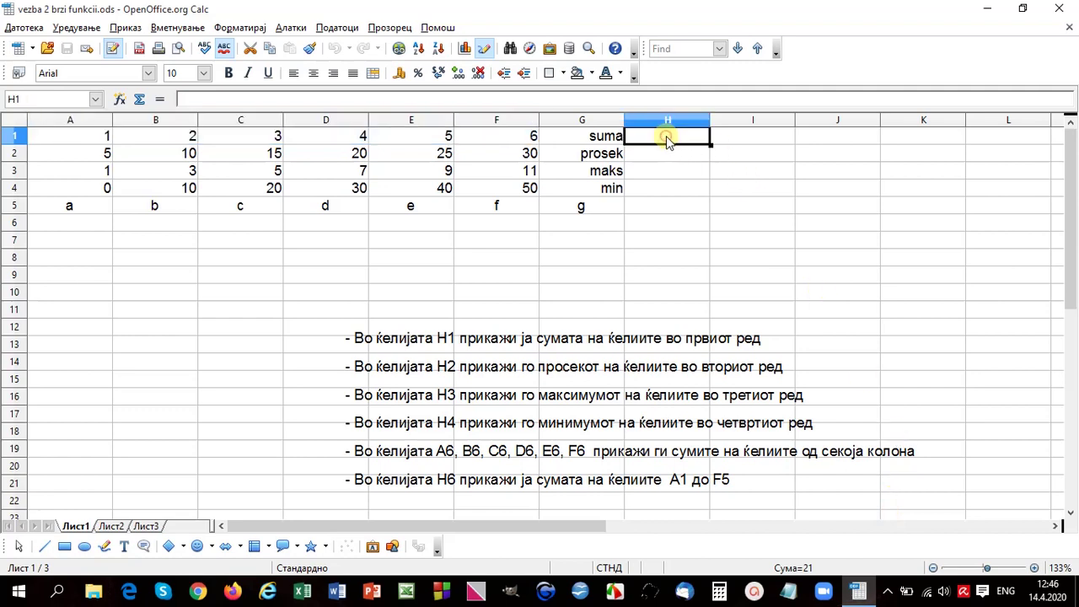
type("21")
key("Return")
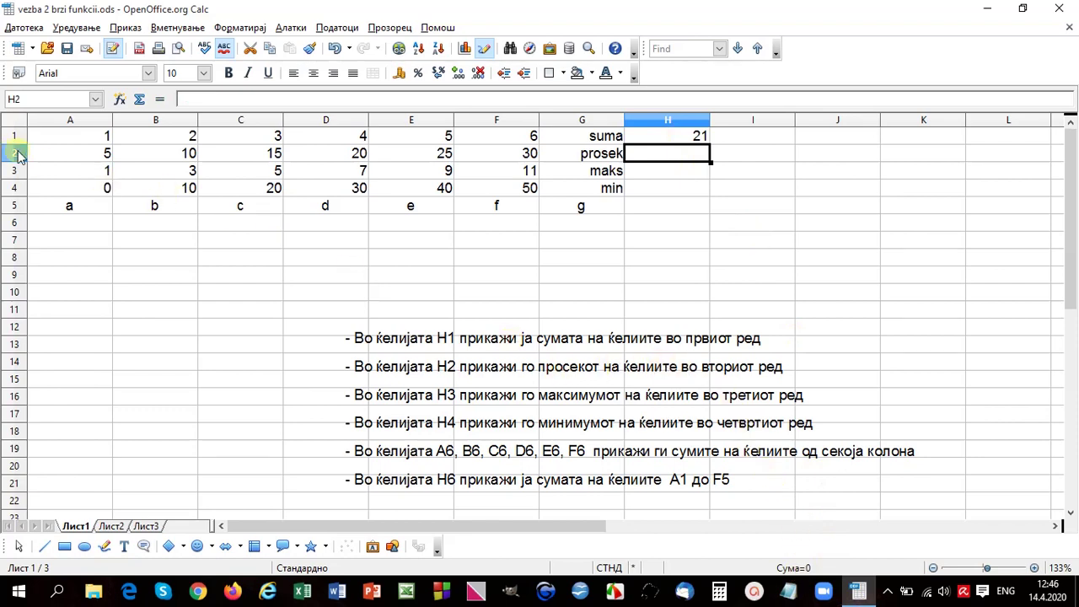
Step: Switch the status bar to Average for A2:F2 and enter the result 17,5 in H2
left_click_drag(50, 153, 509, 160)
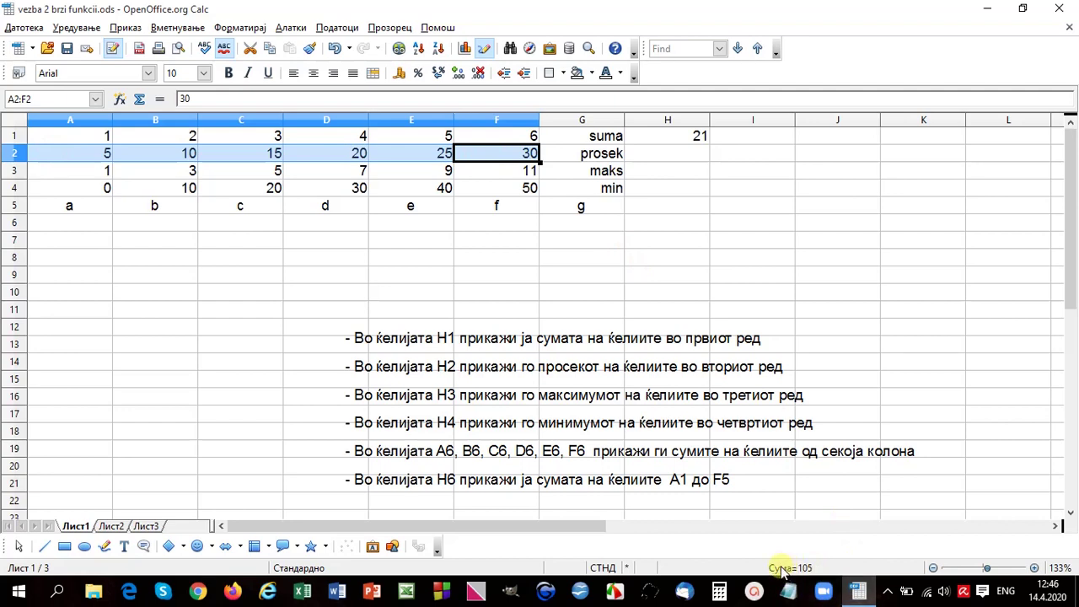
right_click(785, 571)
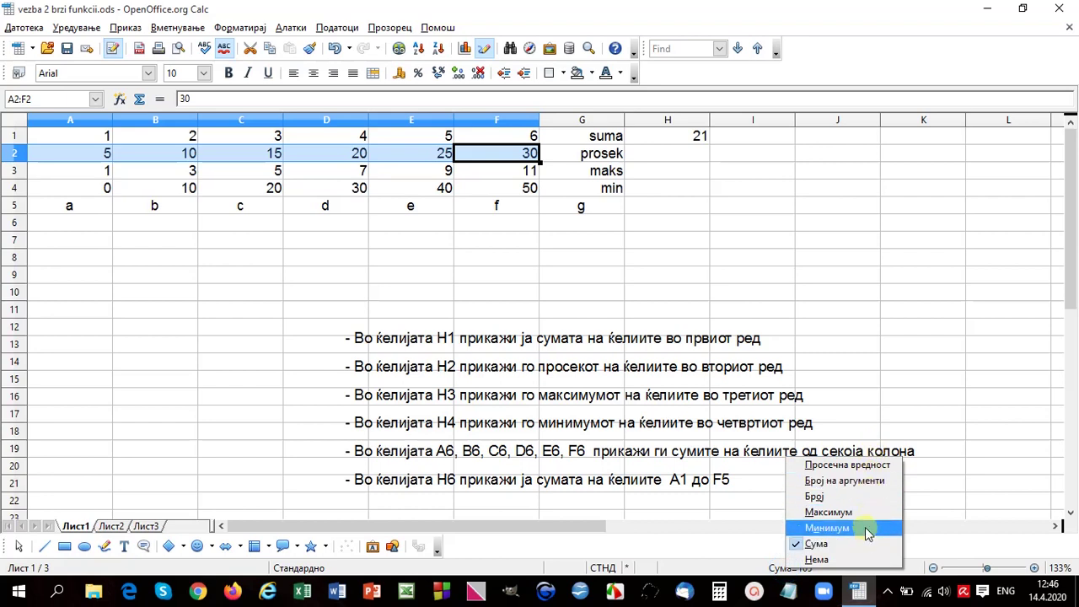
left_click(853, 468)
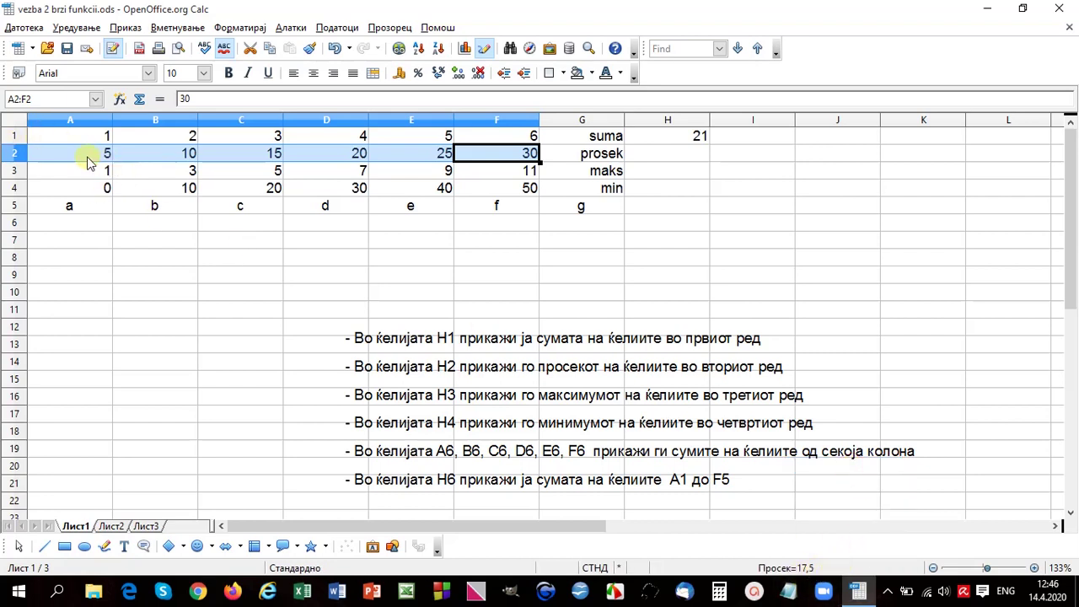
left_click(670, 153)
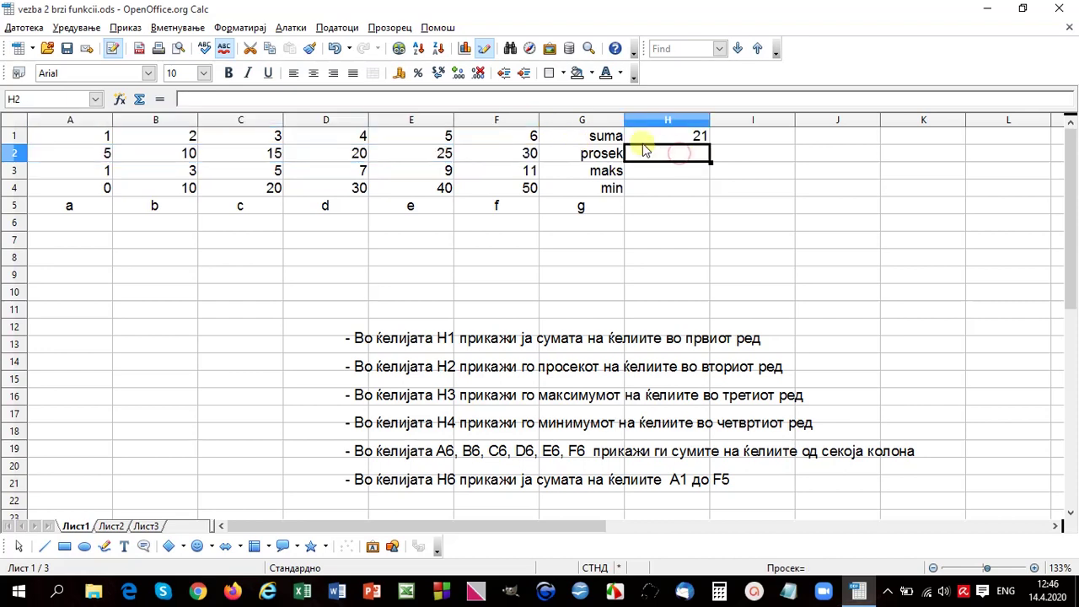
type("17,5")
key("Return")
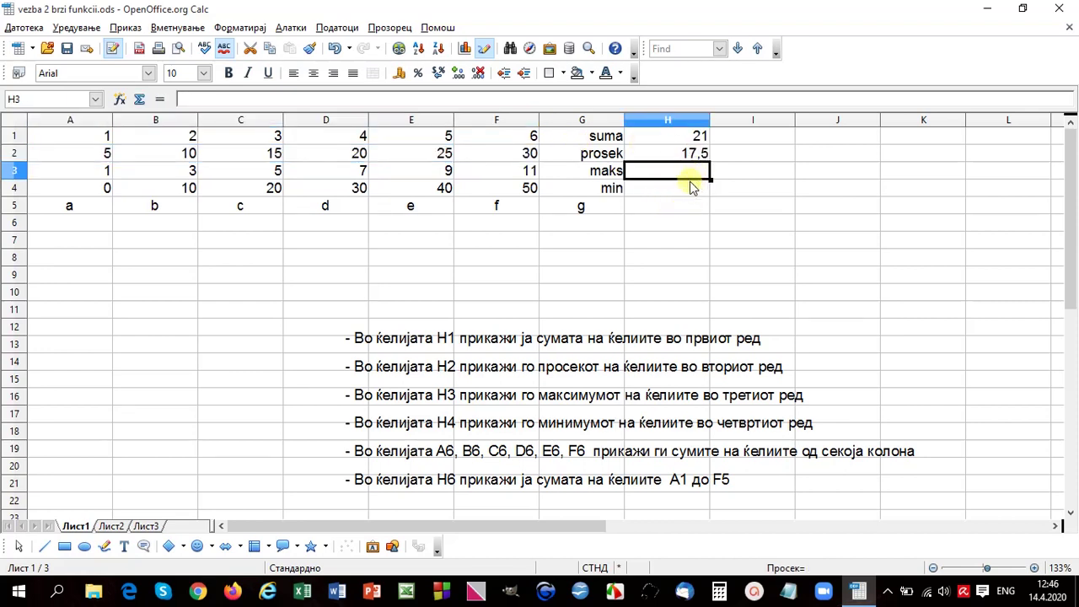
Step: Set the status bar to Sum for A1:A4 and put the total 7 in A6
right_click(813, 569)
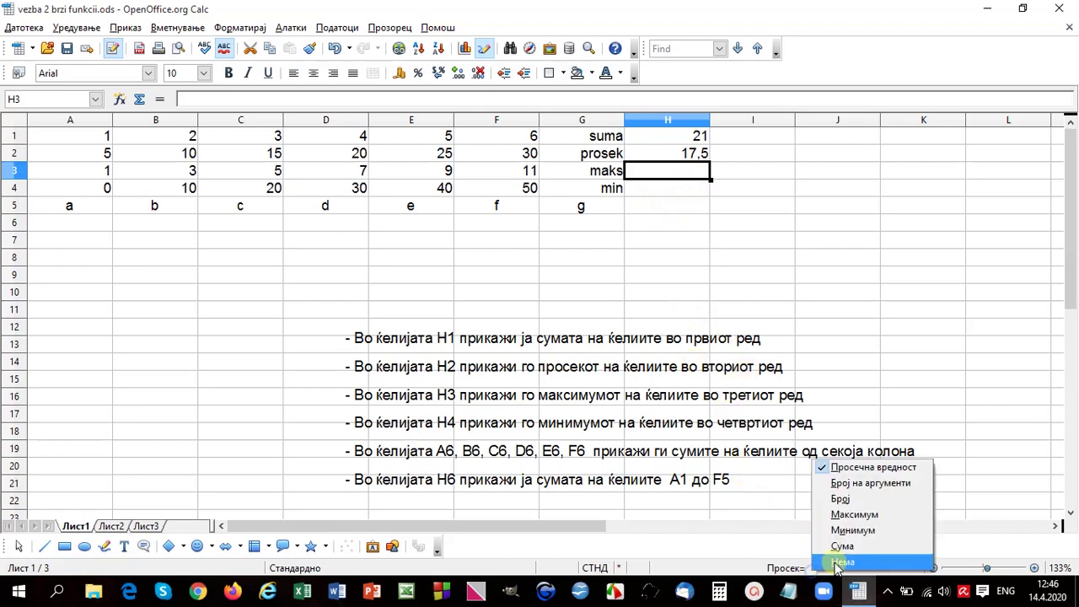
left_click(835, 275)
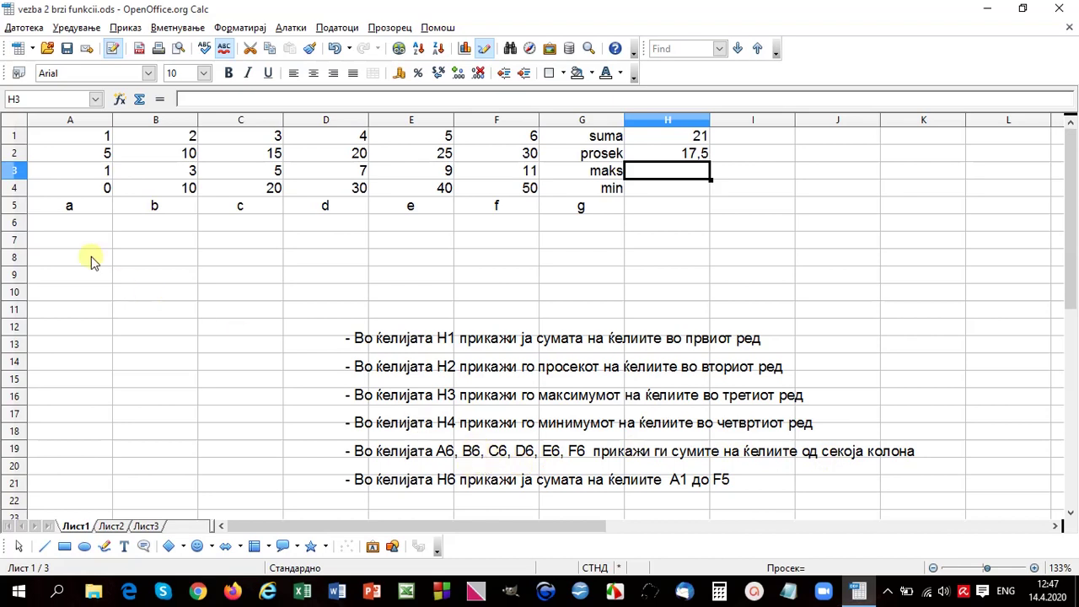
left_click(93, 224)
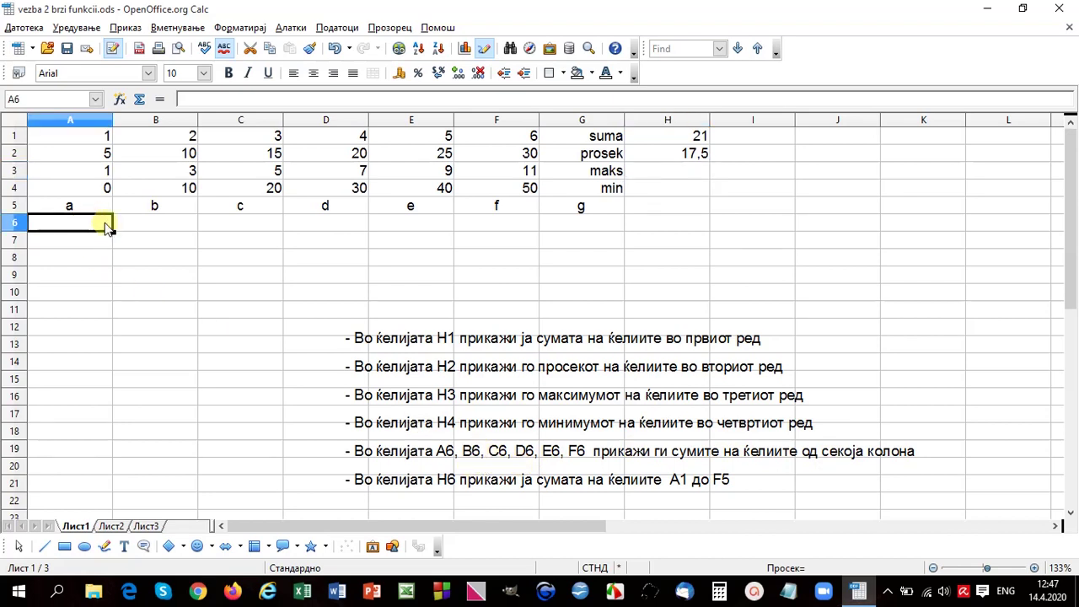
left_click_drag(79, 133, 94, 194)
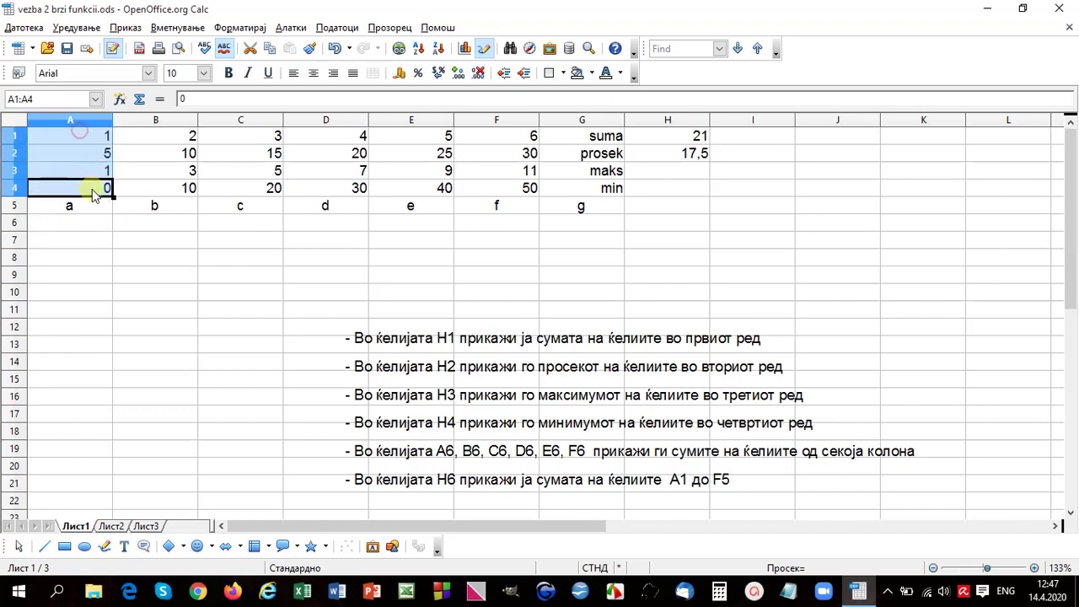
right_click(812, 569)
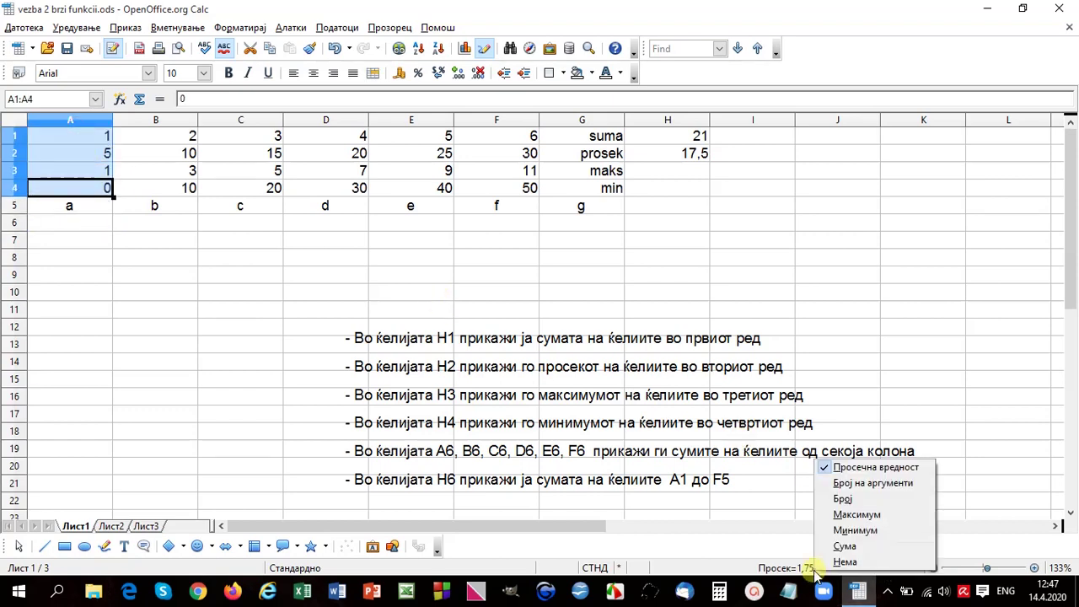
left_click(859, 545)
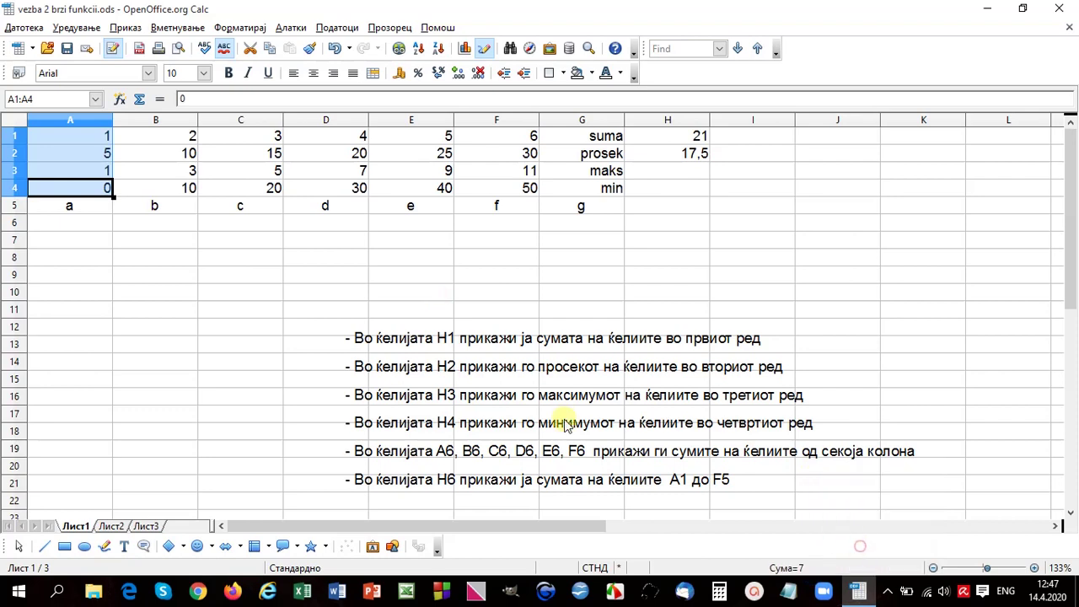
left_click(91, 223)
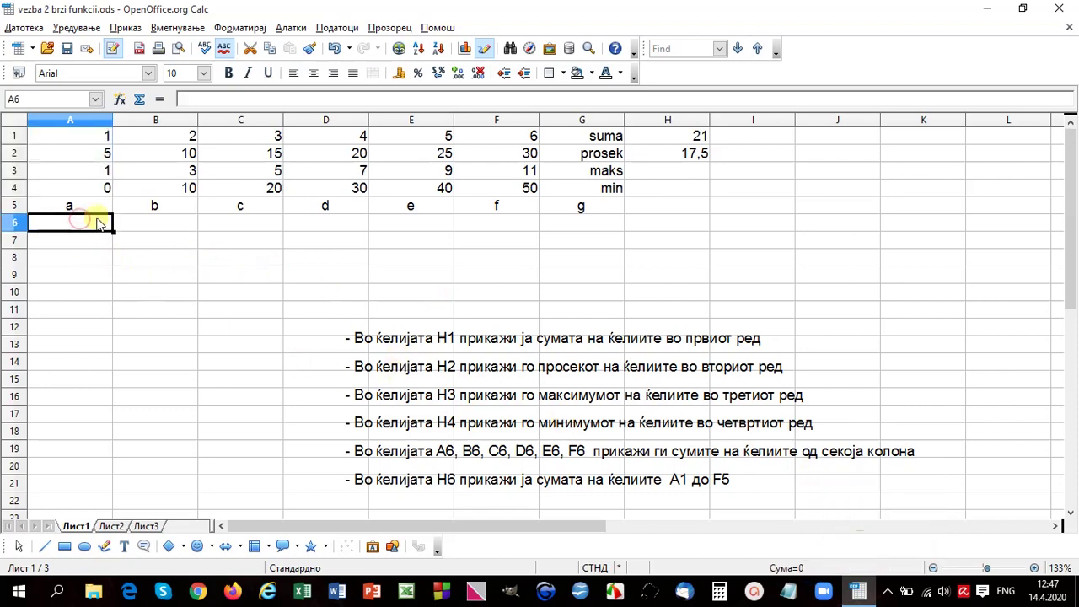
key("Tab")
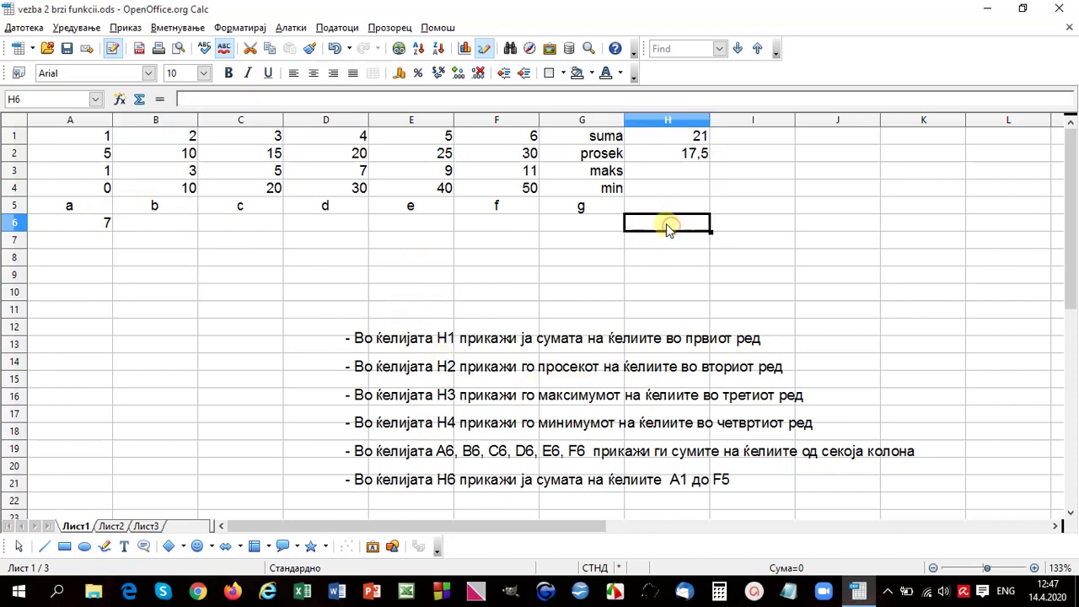
Step: Enter 312, the sum of A1:F4, in H6 and close the workbook
left_click_drag(85, 135, 508, 190)
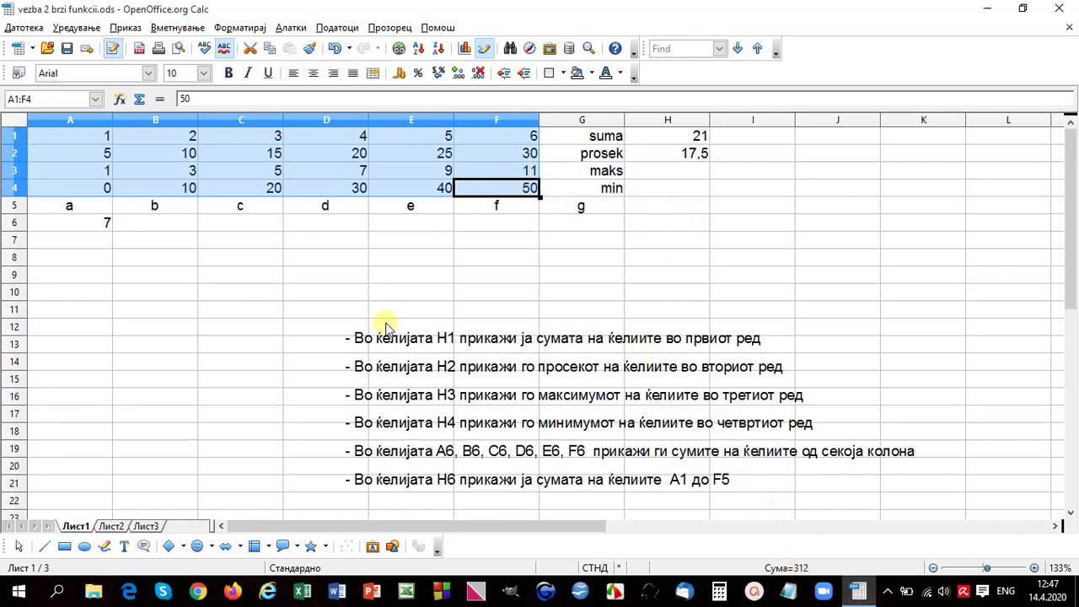
left_click(678, 224)
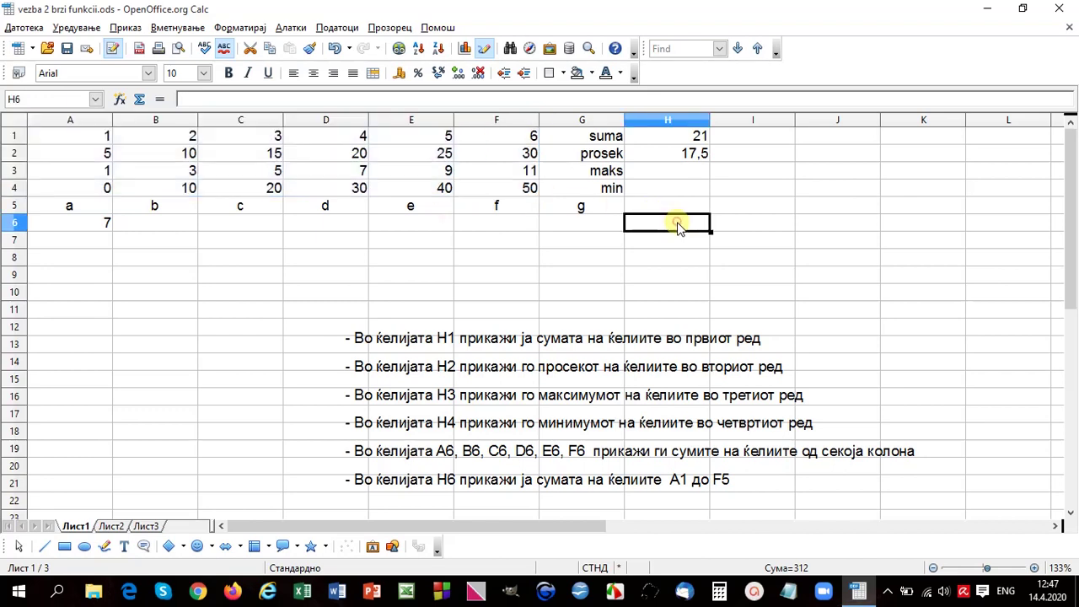
type("312")
key("Return")
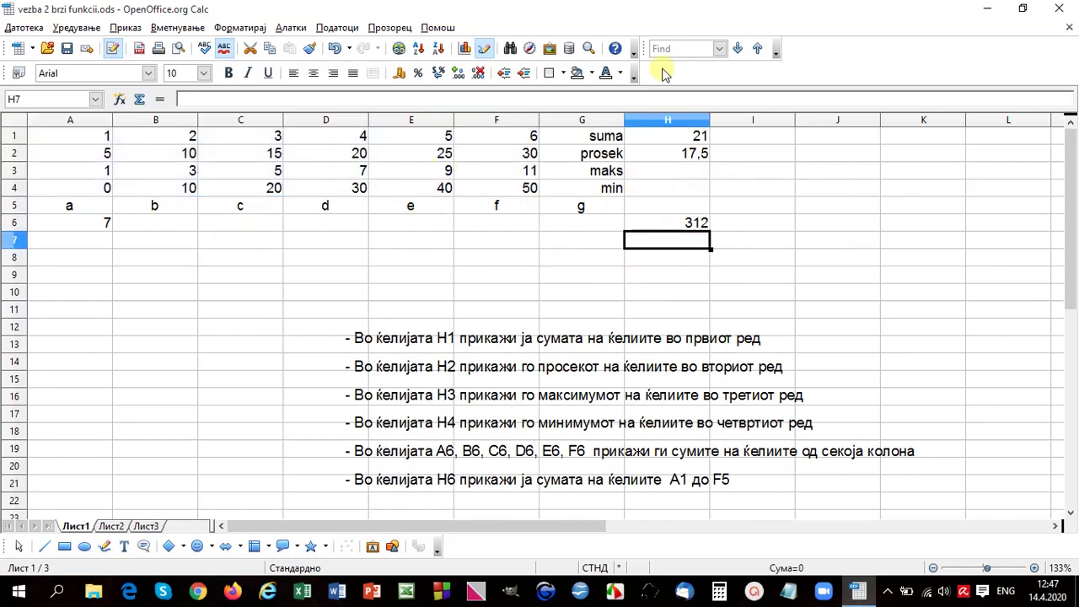
left_click(1061, 10)
Step: Discard the changes and open the vezba 3 avtomatsko popolnuvanje.ods workbook
left_click(549, 317)
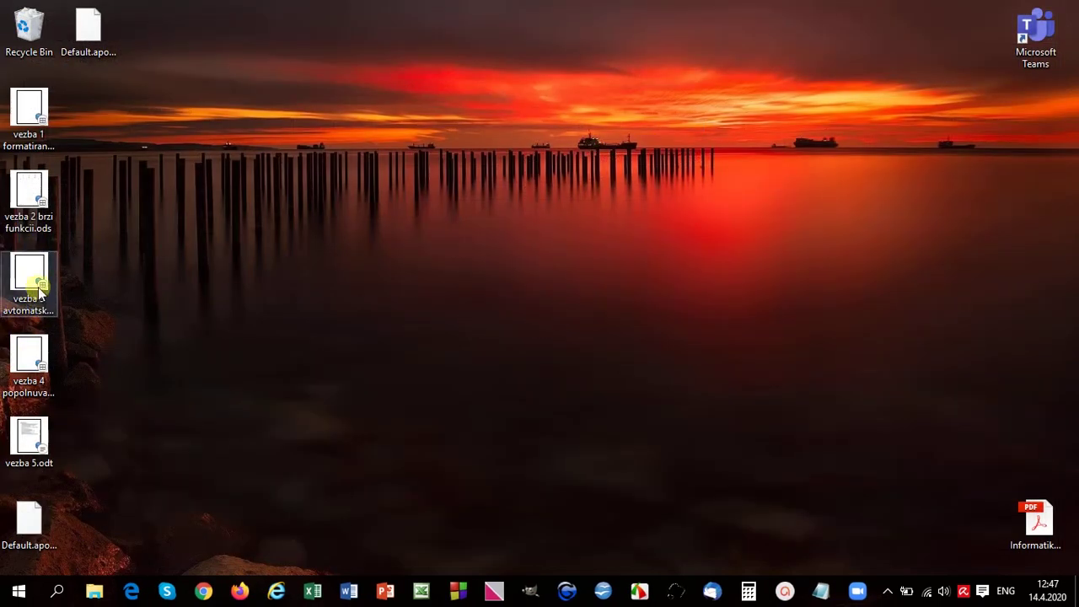
double_click(40, 289)
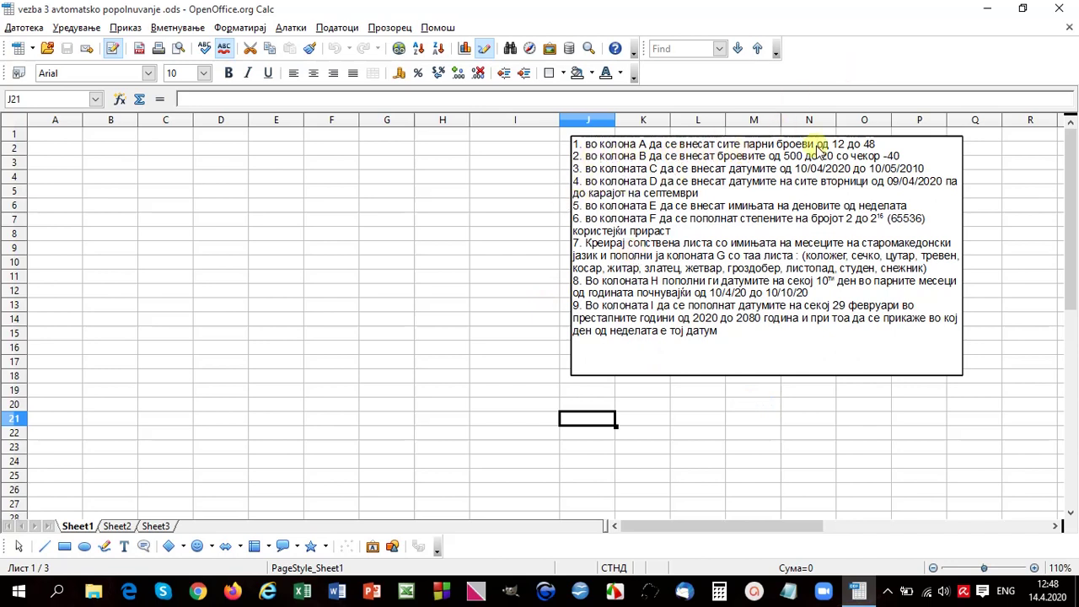
Step: Enter 12 and 14 in A1:A2 and fill even numbers down to 48 in A19
left_click(49, 136)
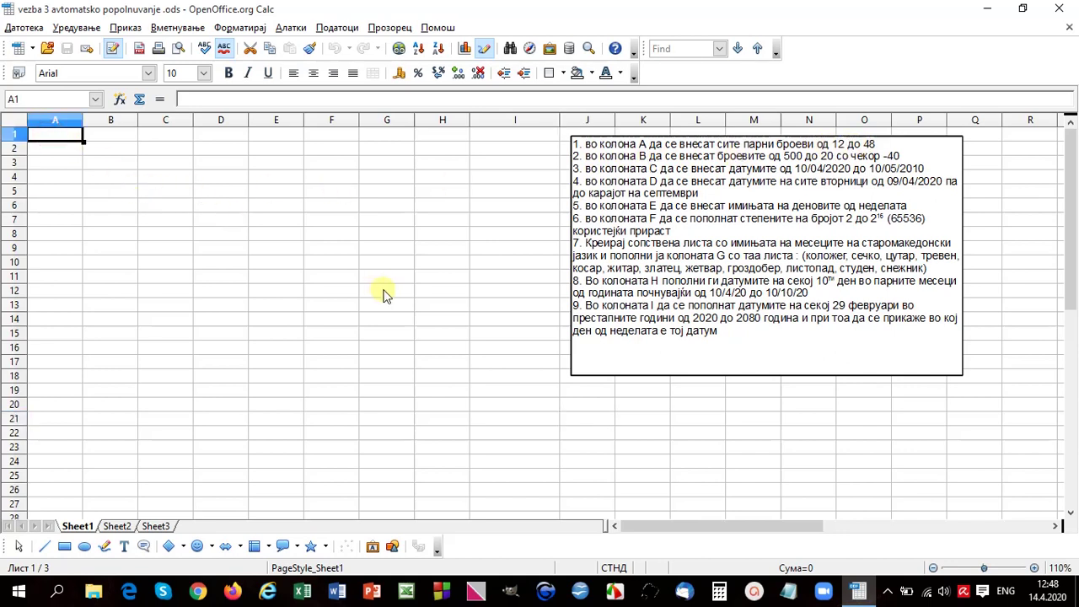
type("12")
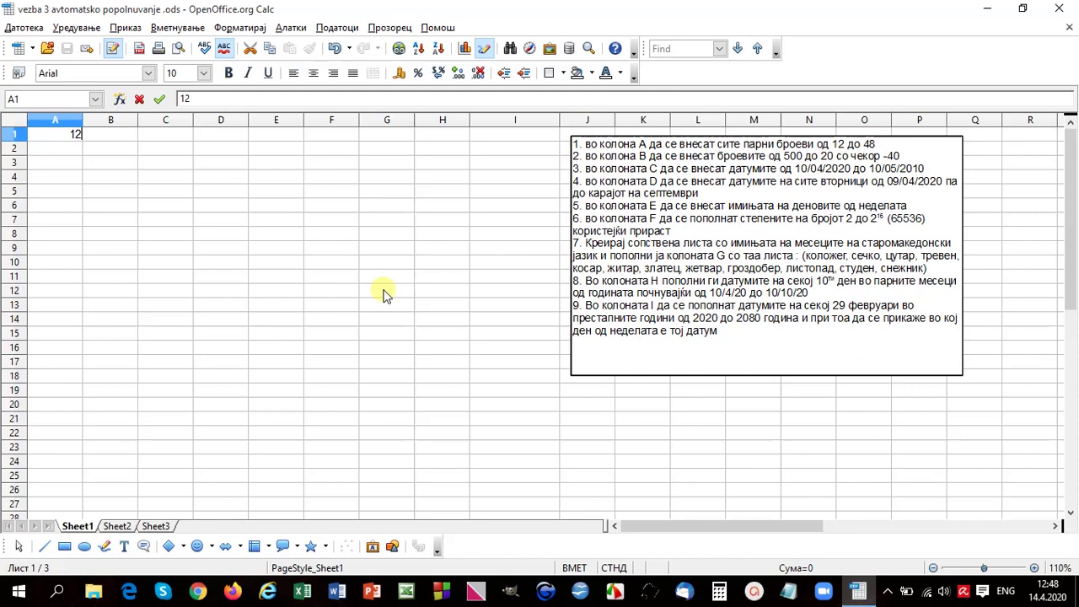
key("Return")
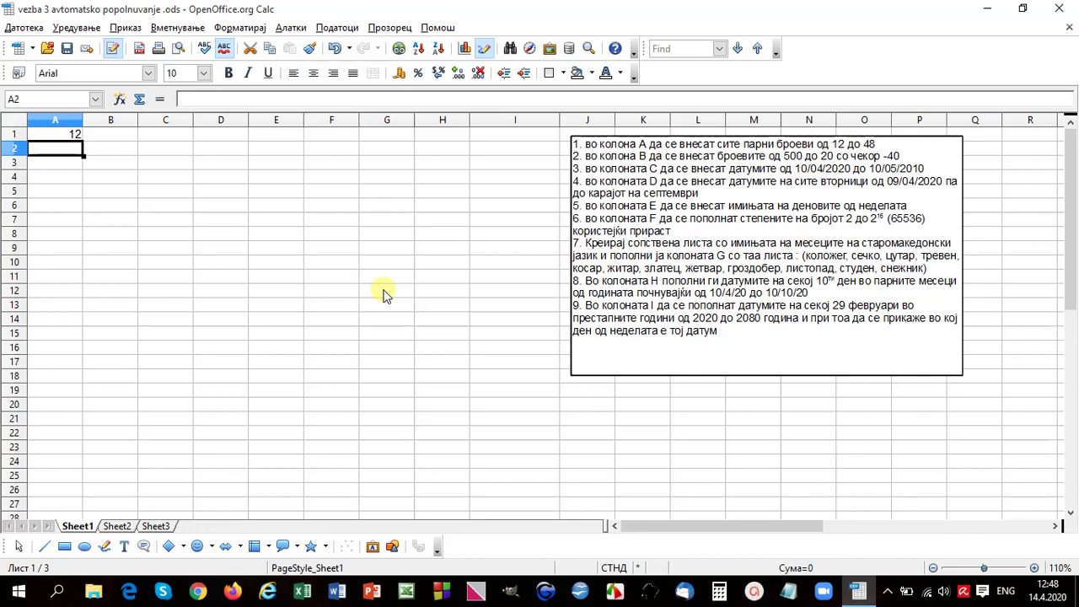
type("14")
key("Return")
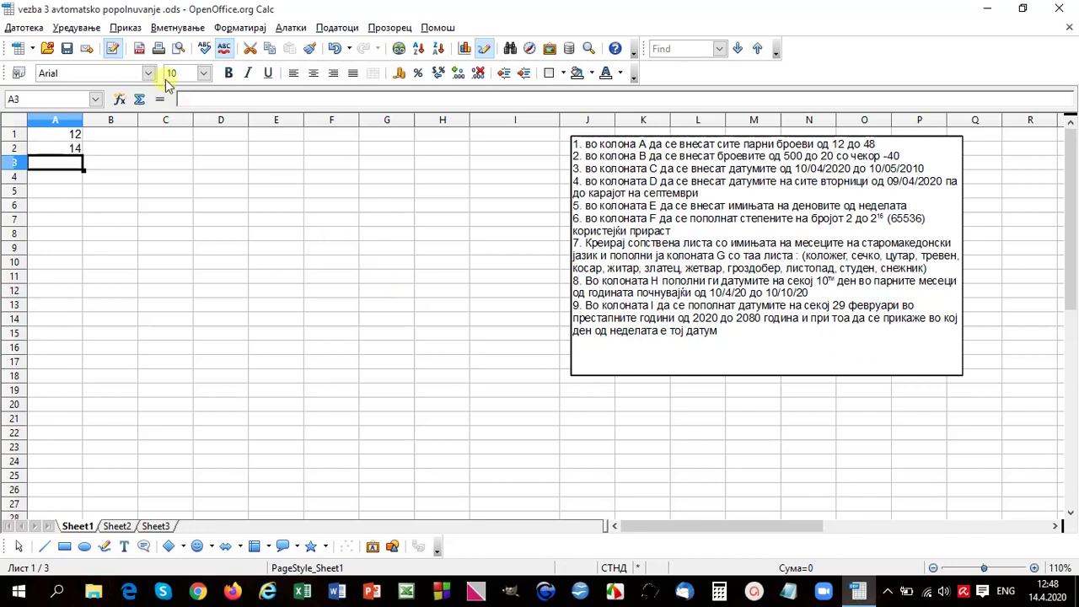
left_click_drag(73, 135, 105, 397)
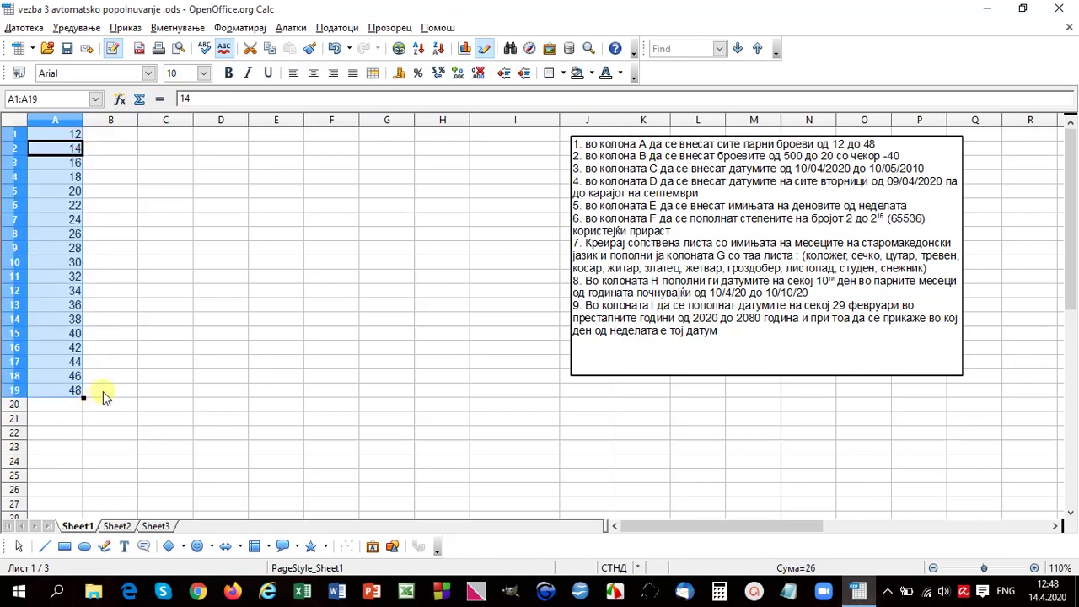
Step: Fill column B from 500 down to 20 in steps of −40, then type 10/4/20 in C1
left_click(117, 139)
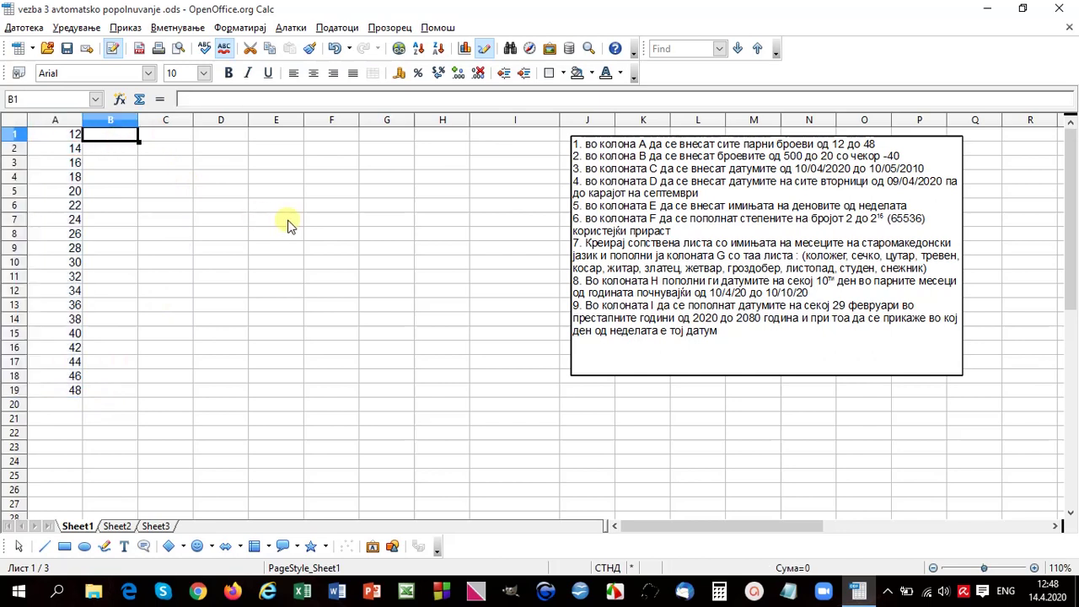
type("500")
key("Return")
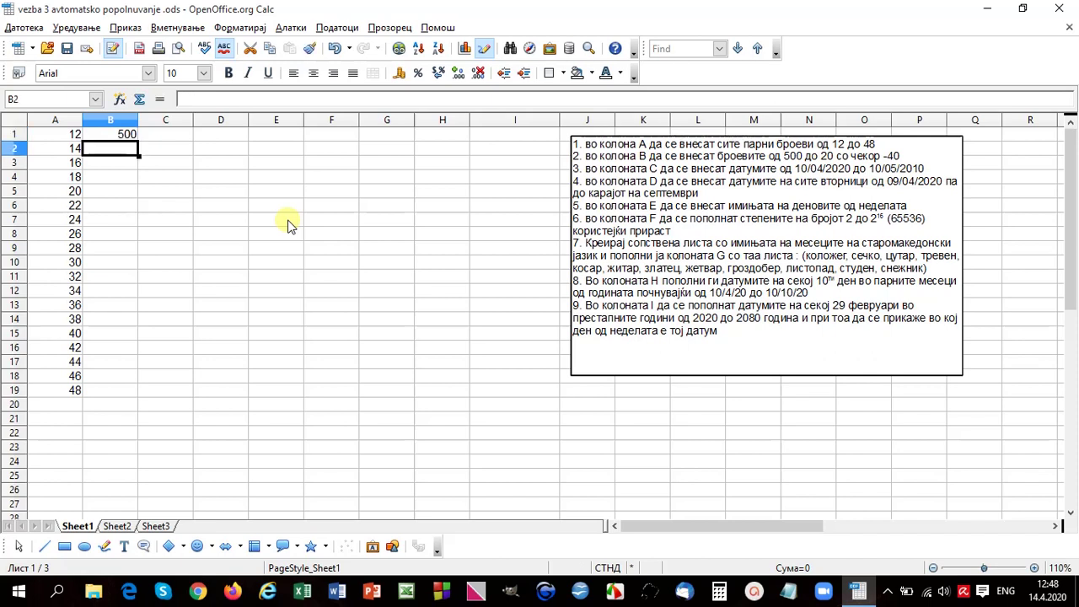
type("460")
key("Return")
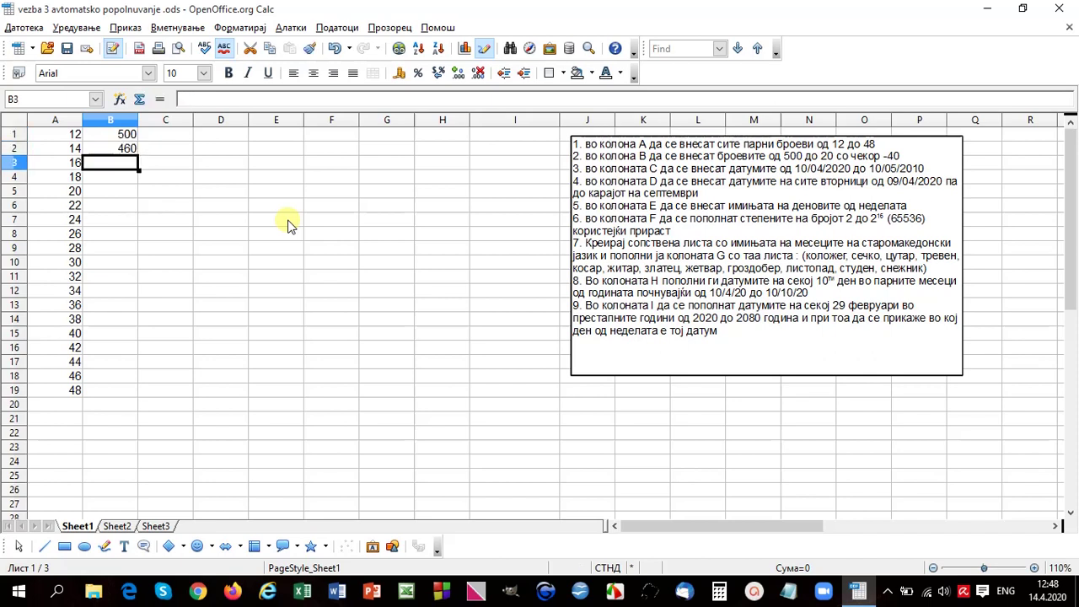
left_click_drag(124, 135, 139, 305)
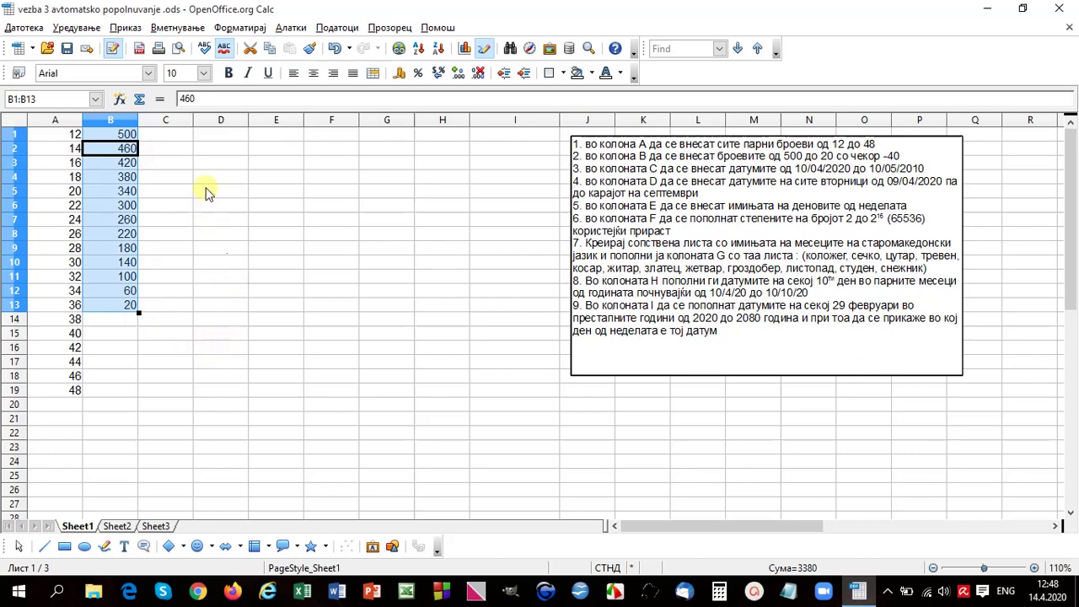
left_click(165, 135)
type("10")
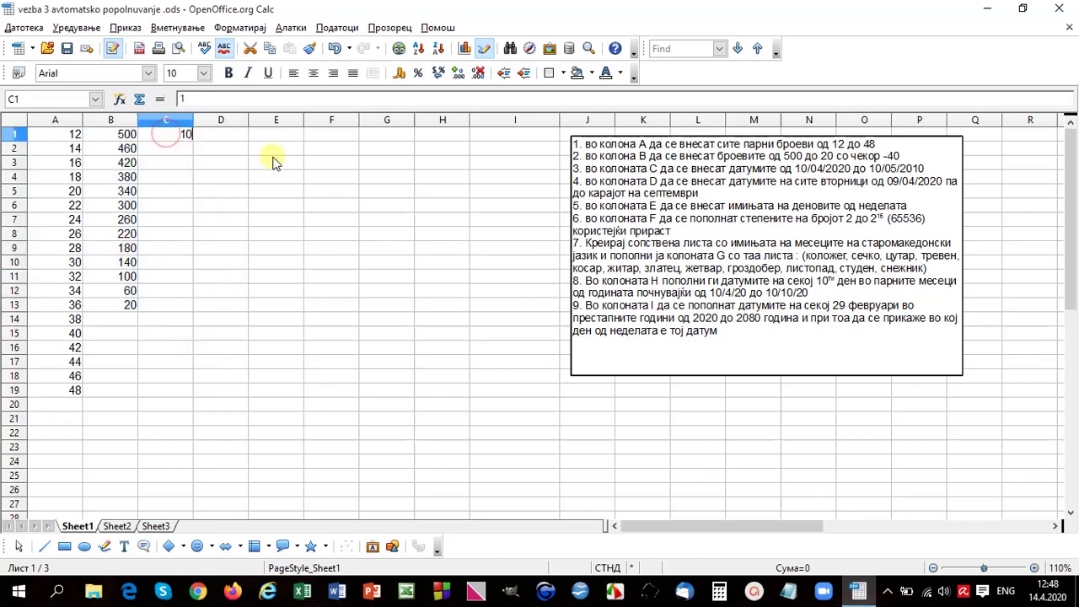
type("/4/20")
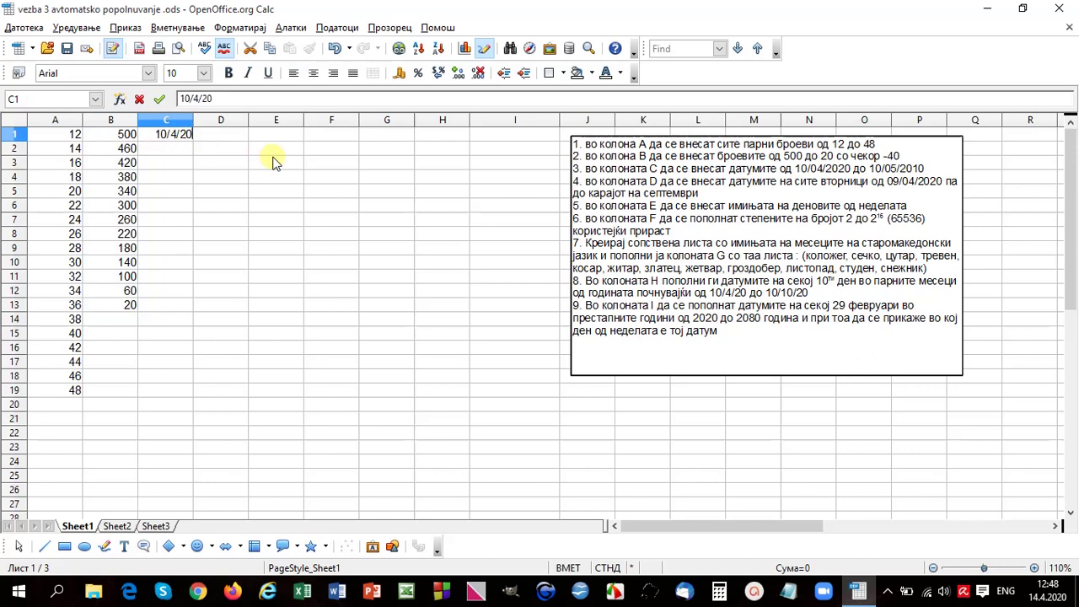
Step: Auto-fill daily dates from 10.04.20 to 05.05.20 down C1:C26
key("Return")
left_click(178, 139)
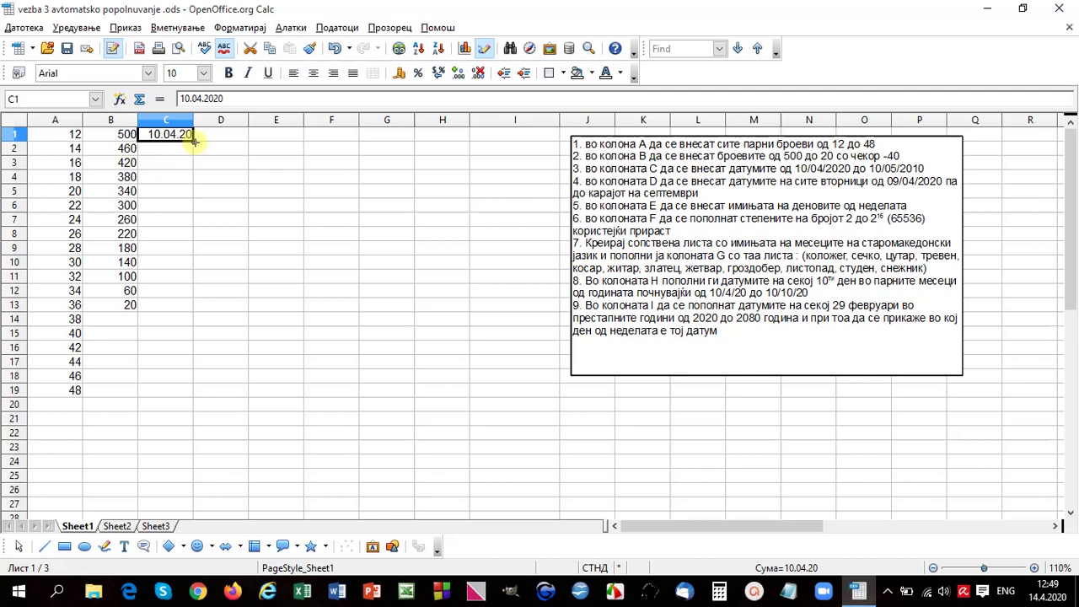
left_click_drag(194, 142, 202, 495)
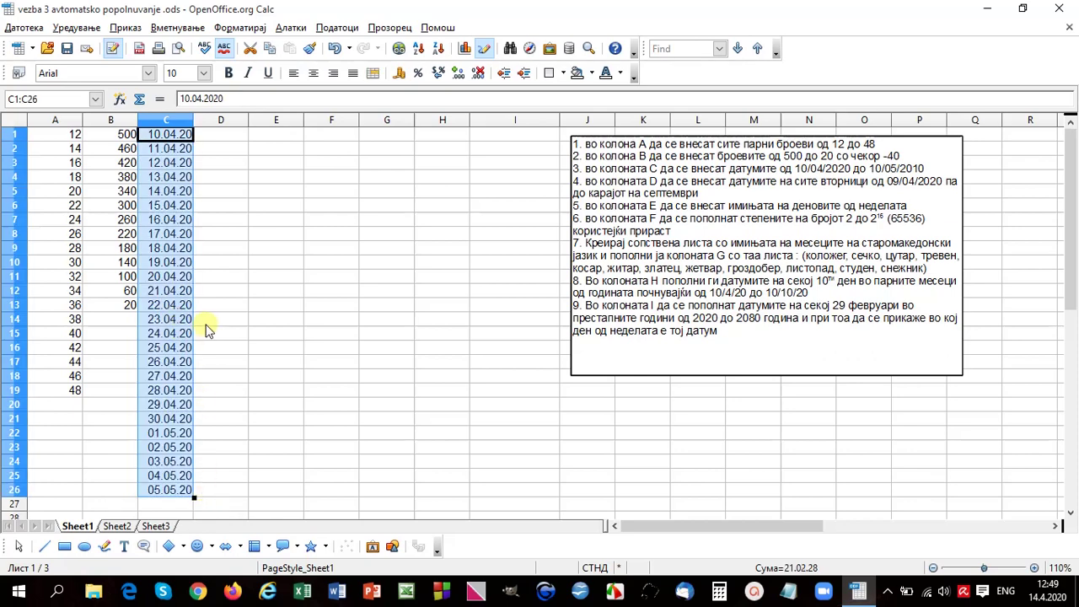
left_click(224, 135)
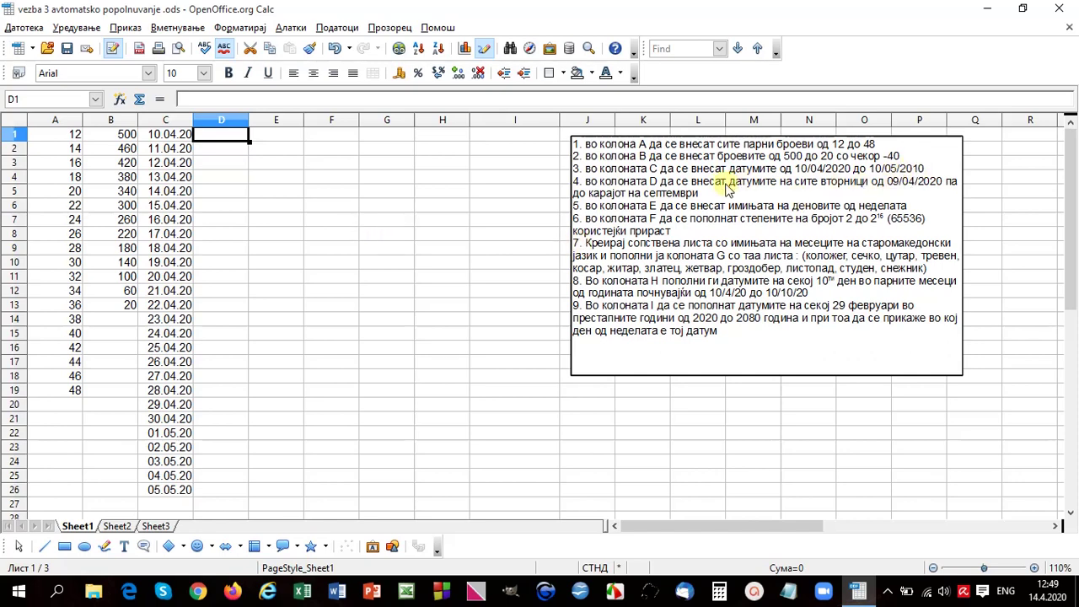
Step: Enter 14/4/20 and 21/4/20 in D1:D2 and fill weekly Tuesdays through 29.09.20 in D25
type("14")
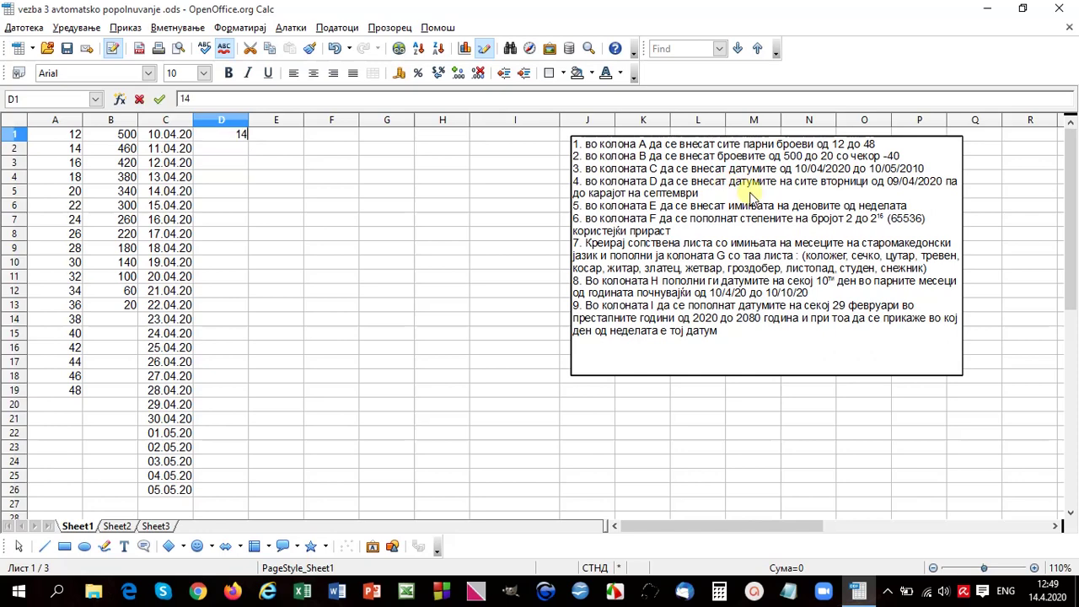
type("/4/")
type("20")
key("Return")
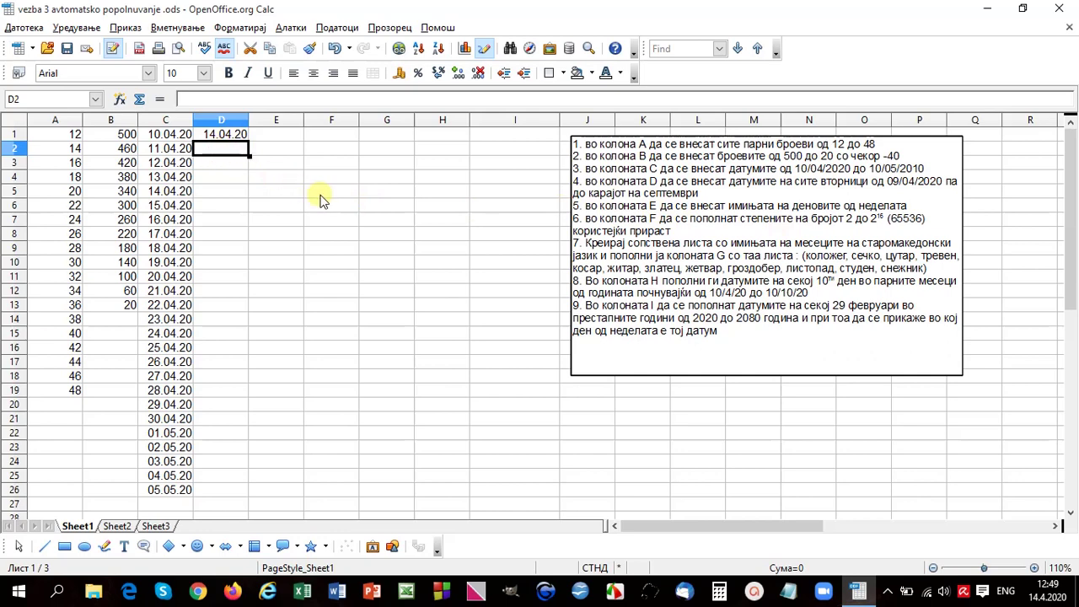
type("21/4/")
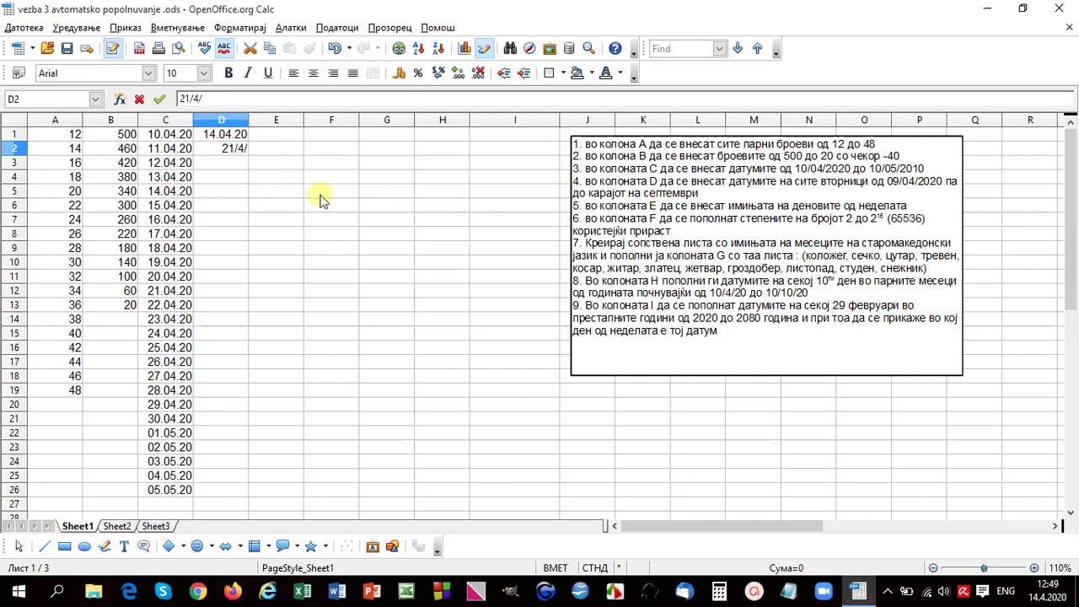
key("Return")
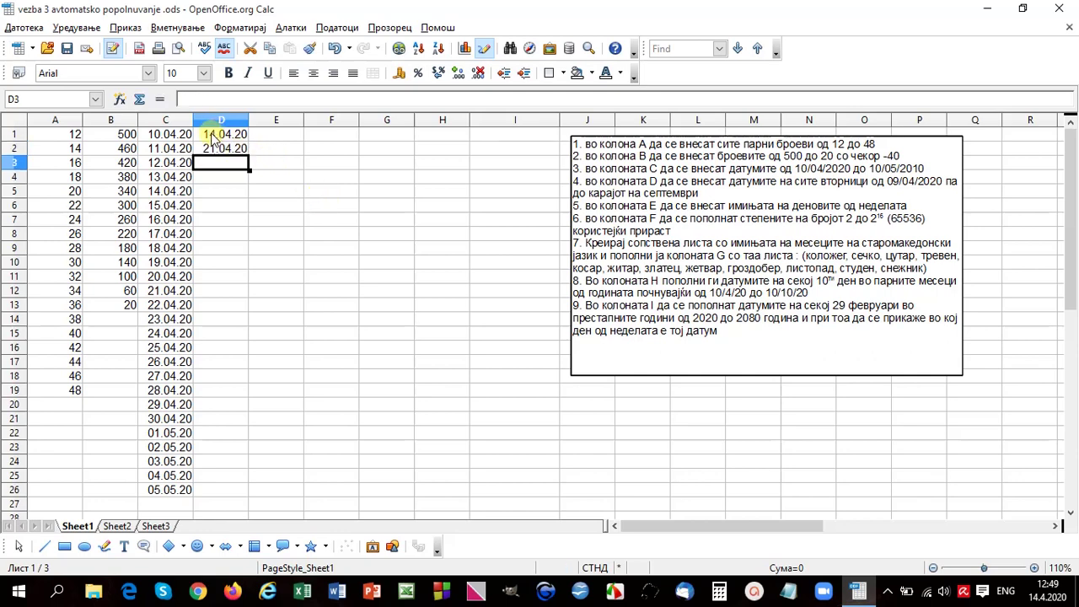
left_click_drag(216, 137, 244, 481)
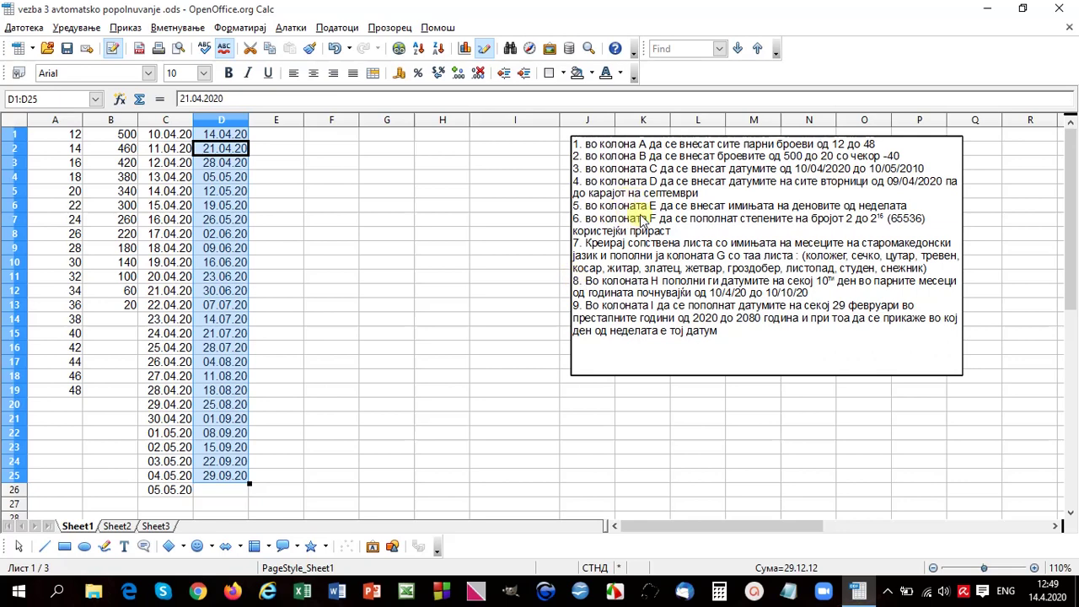
left_click(272, 137)
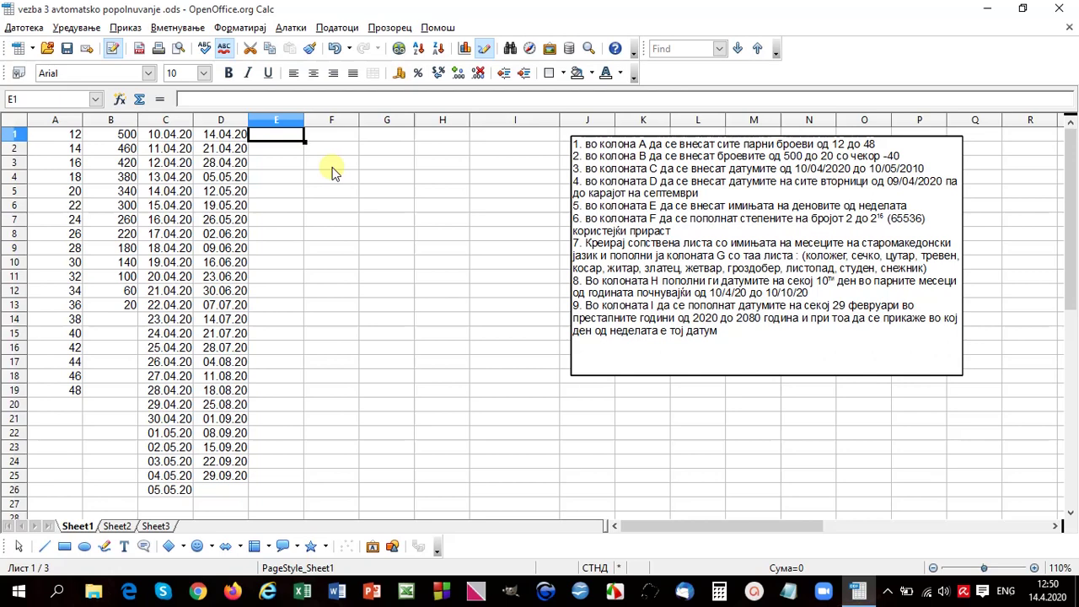
Step: Enter понеделник in E1, widen column E, and fill weekdays through недела; start јану in E9
key("alt+shift")
type("понед")
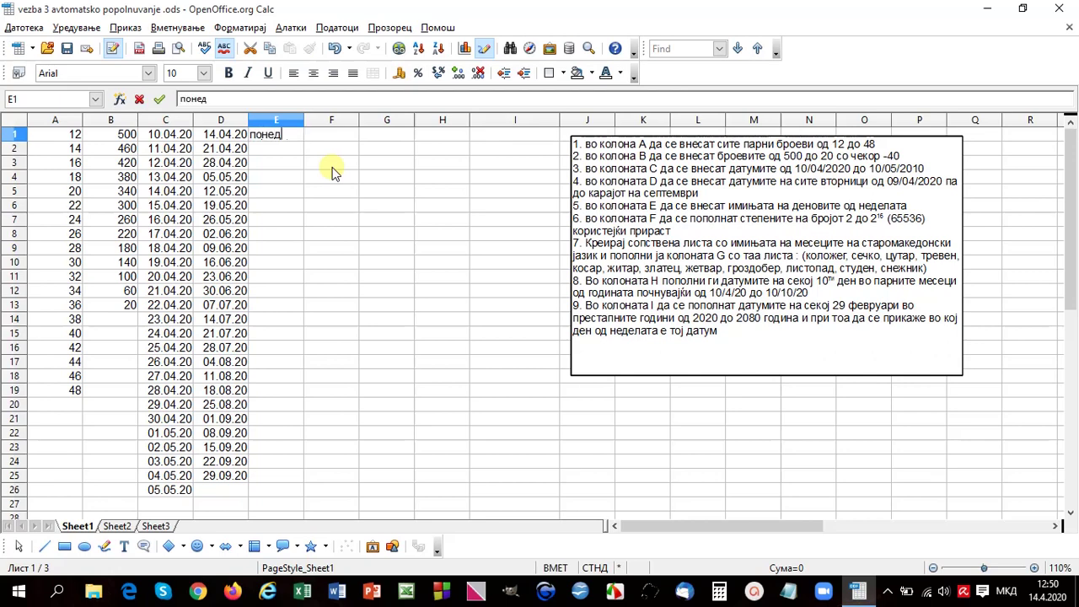
type("елник")
key("Return")
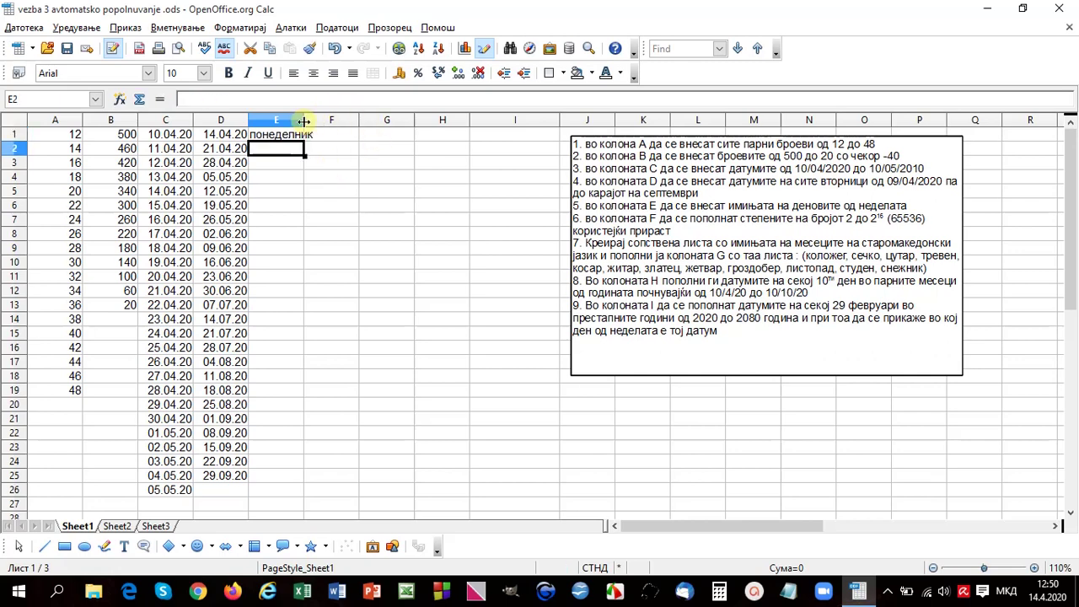
left_click_drag(303, 119, 304, 226)
left_click(293, 135)
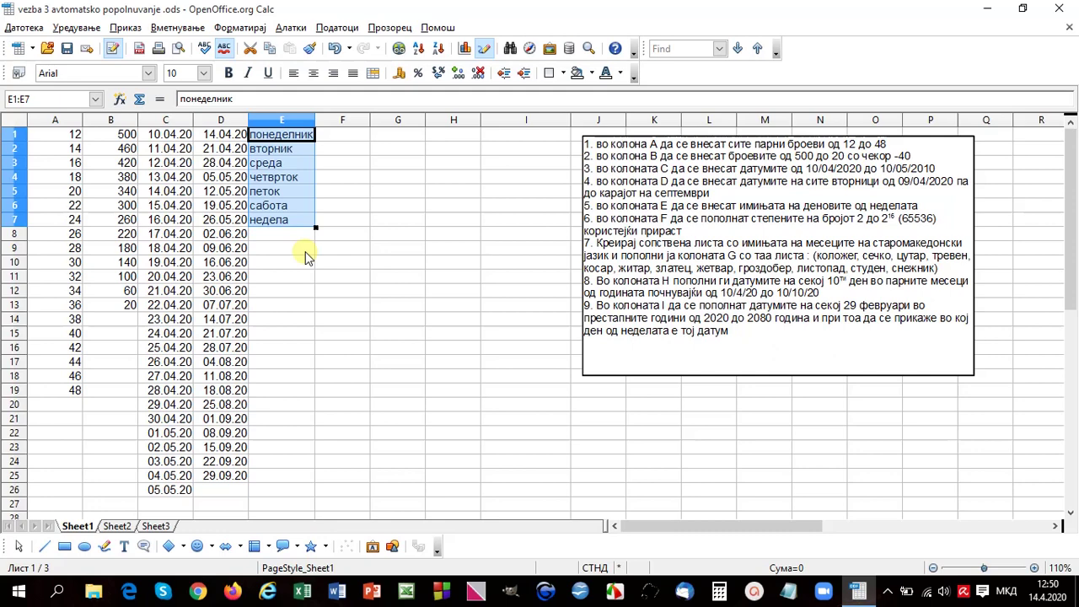
left_click(301, 248)
type("јан")
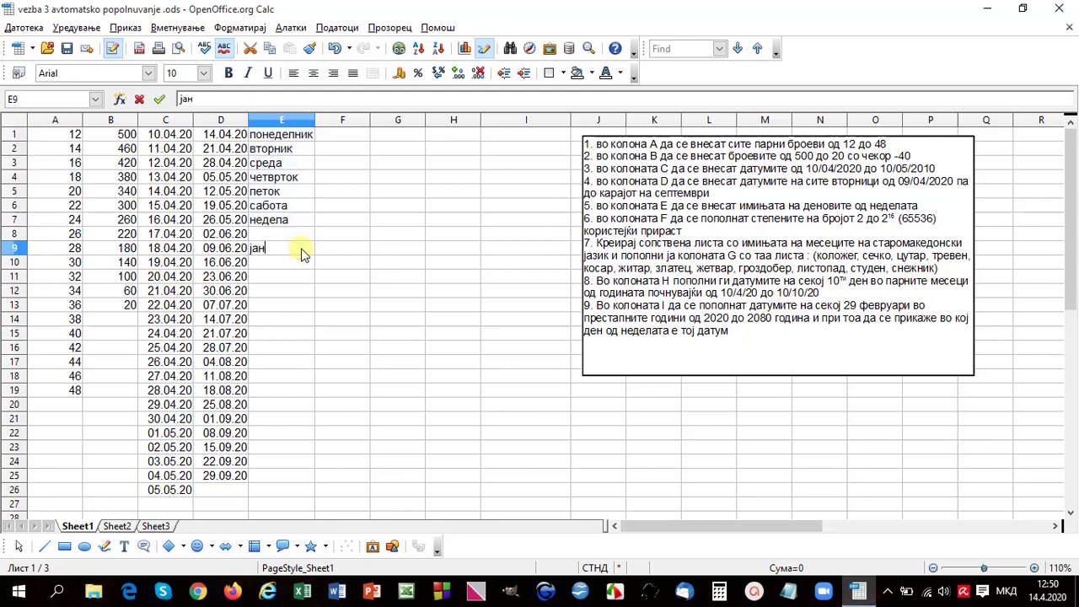
type("у")
Step: Fill the abbreviated month names јан through дек down E9:E20
left_click(297, 247)
left_click_drag(314, 253, 317, 413)
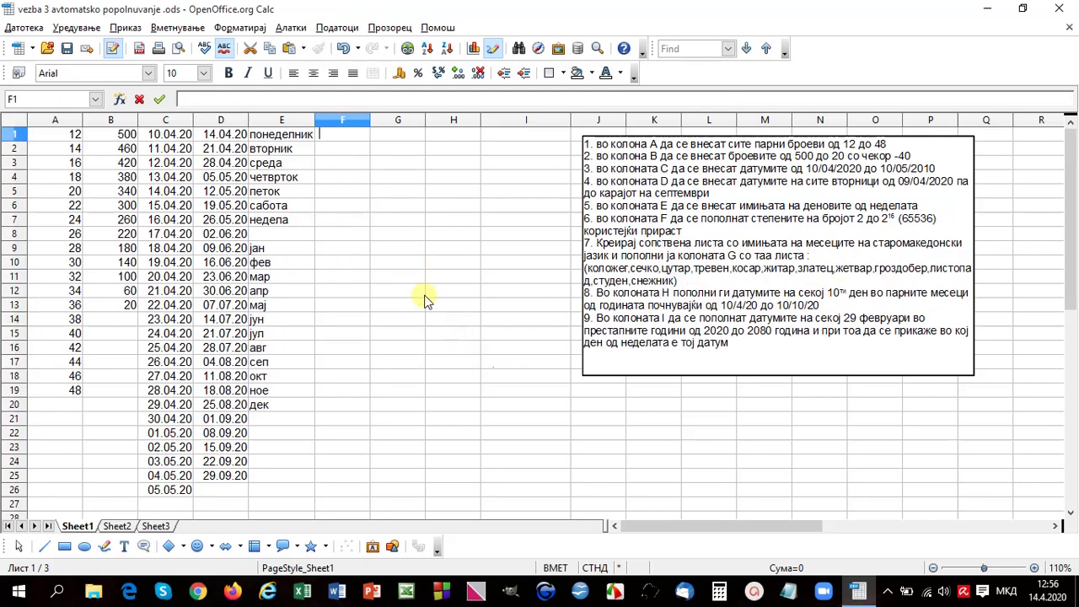
Step: Highlight the old month names коложег to снежник in the task text box
left_click(291, 27)
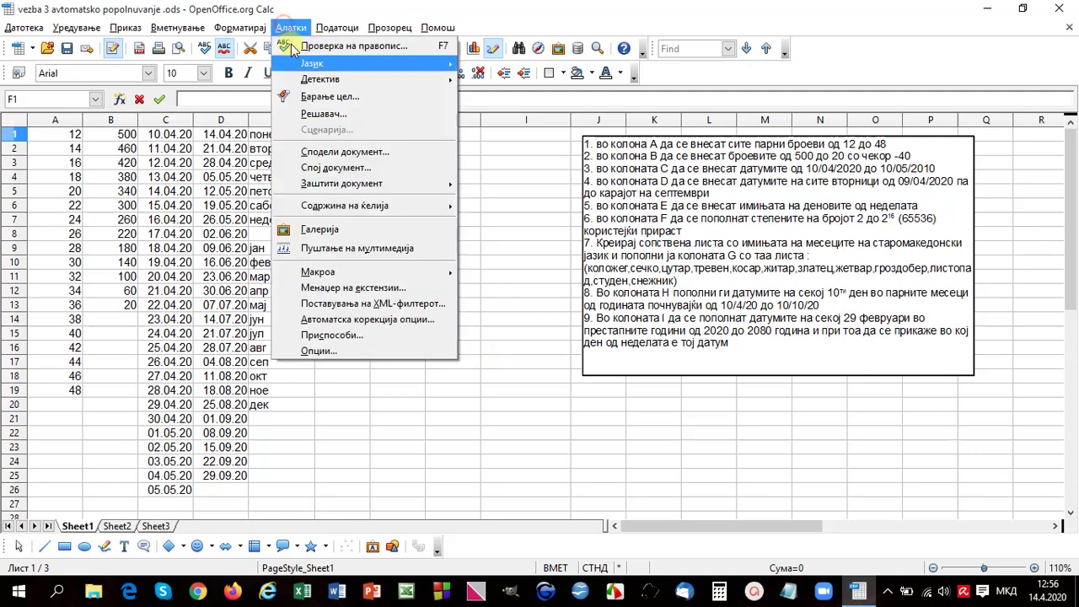
left_click(342, 351)
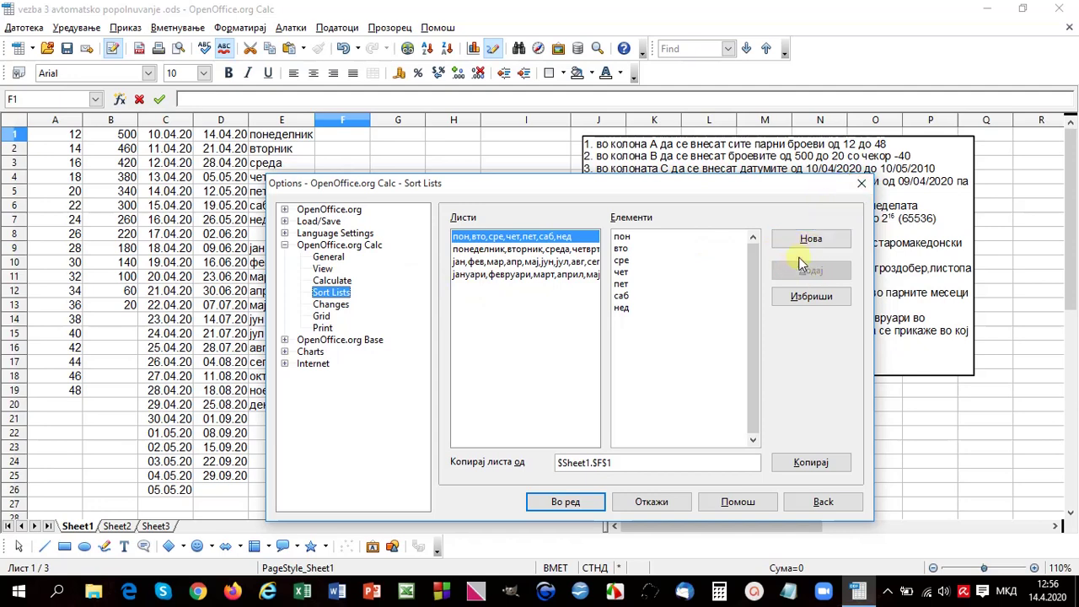
left_click(862, 183)
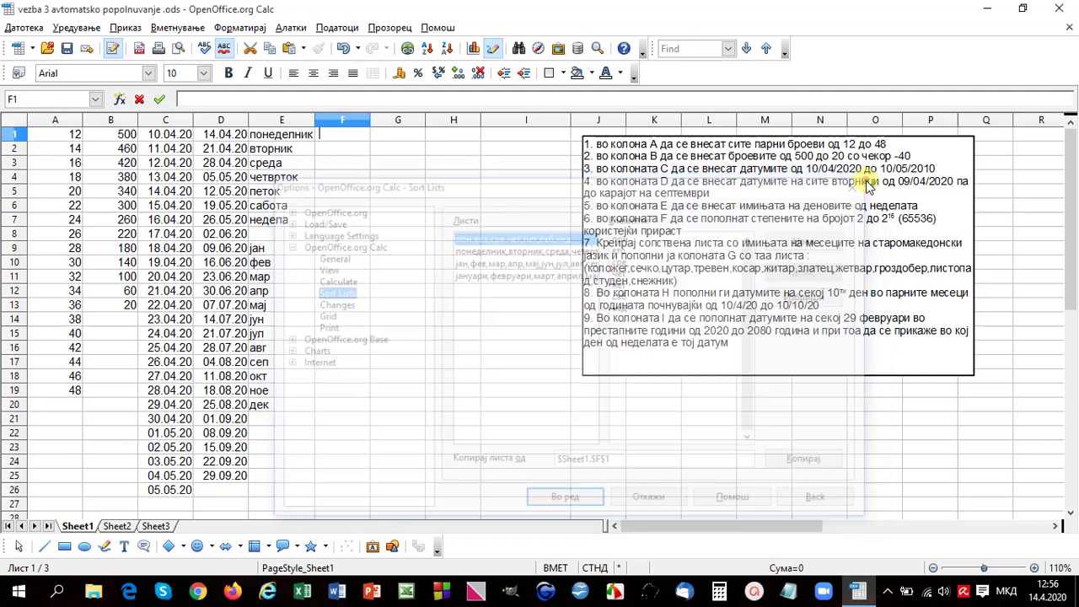
left_click(592, 266)
left_click(591, 268)
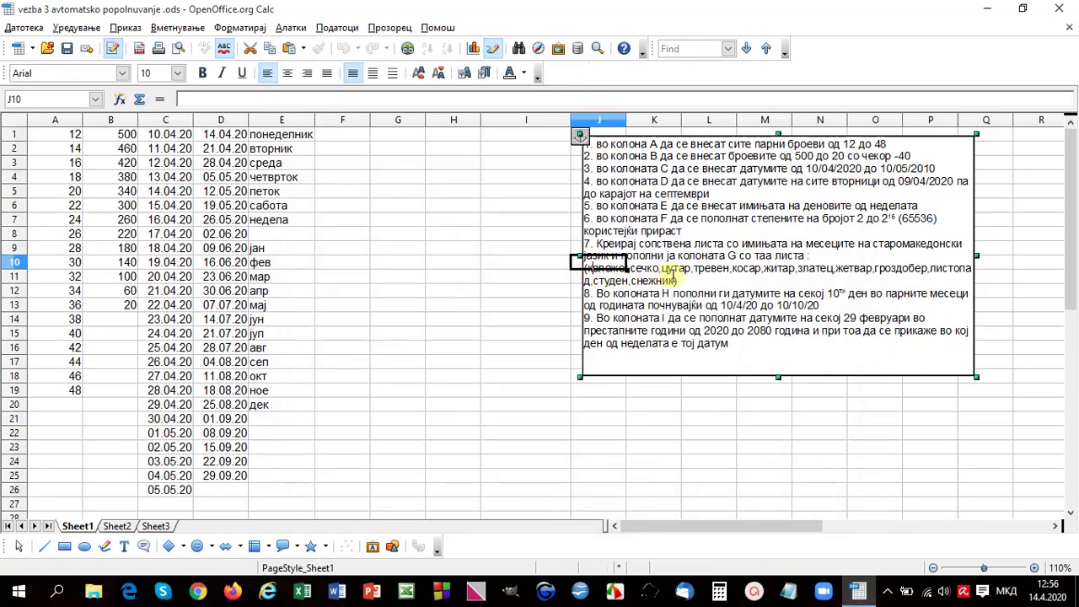
left_click_drag(588, 268, 677, 281)
key("ctrl+c")
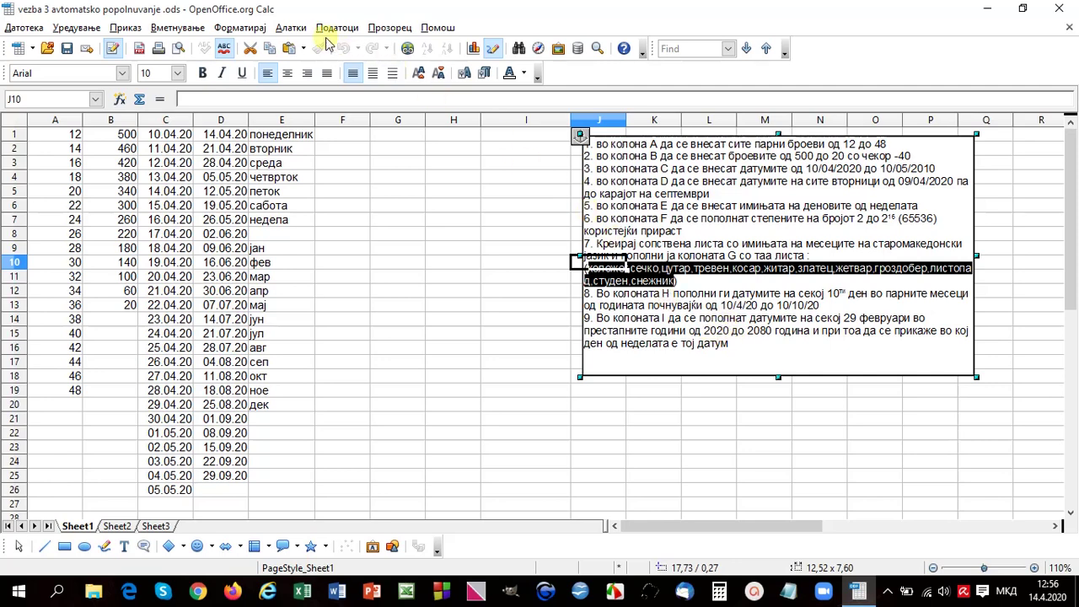
Step: Create a new sort list in Tools > Options > Sort Lists from the pasted month names
left_click(291, 28)
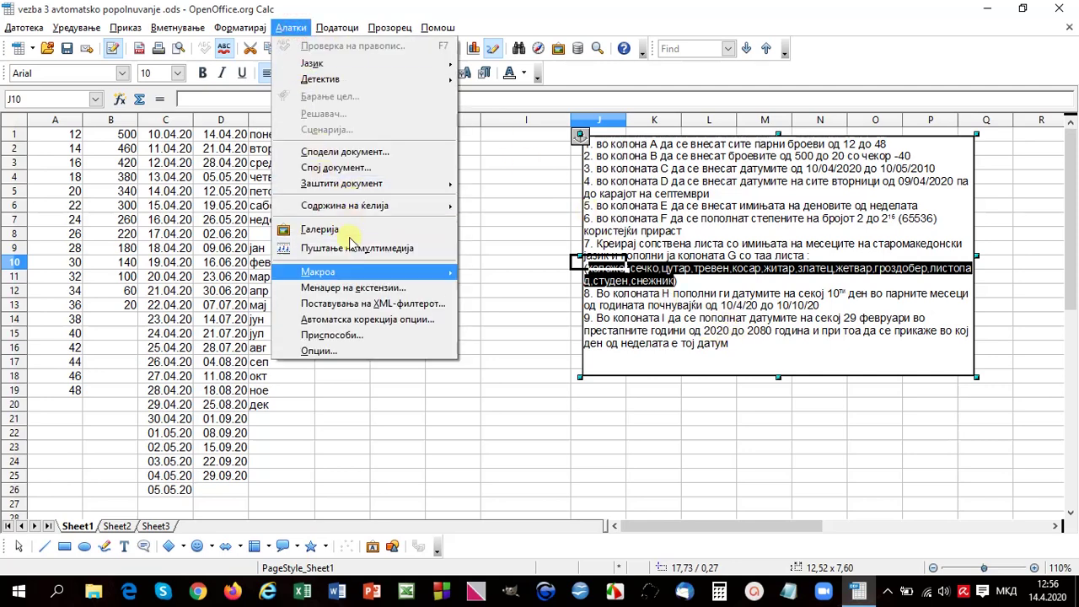
left_click(371, 350)
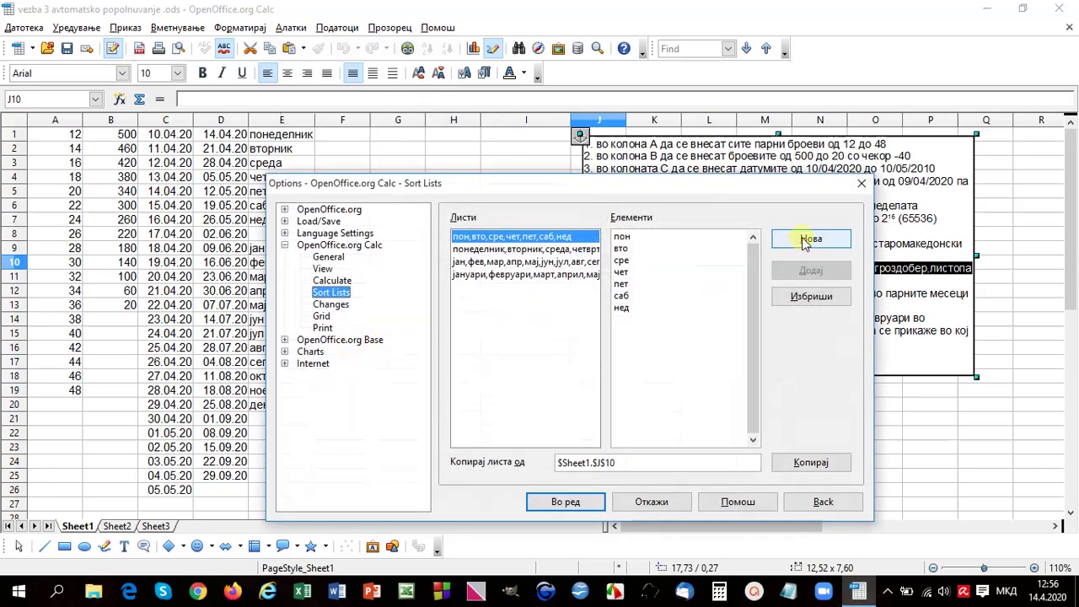
left_click(811, 239)
key("ctrl+v")
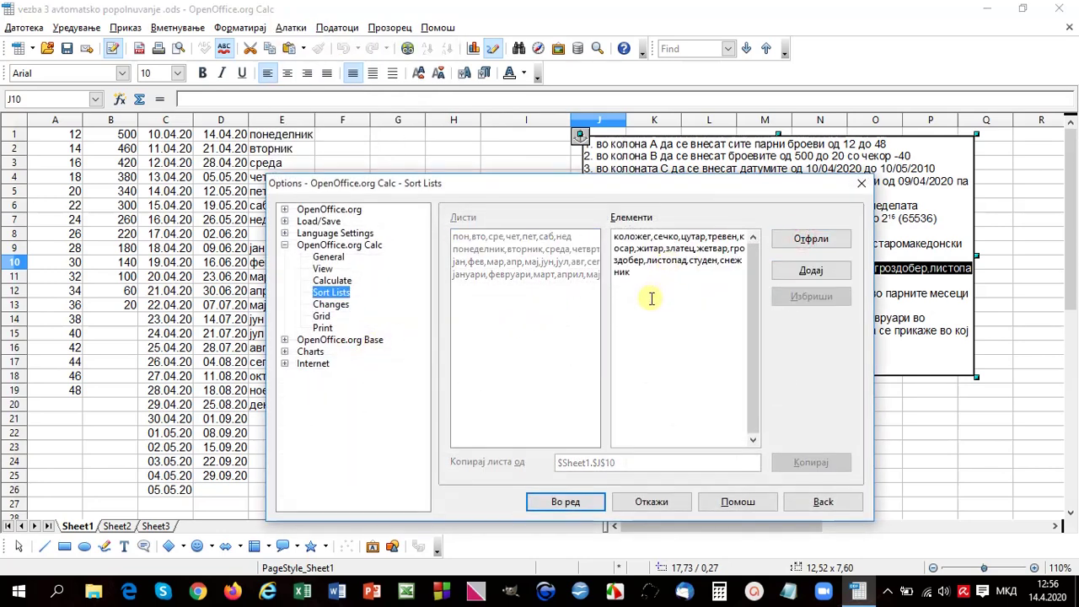
left_click(811, 271)
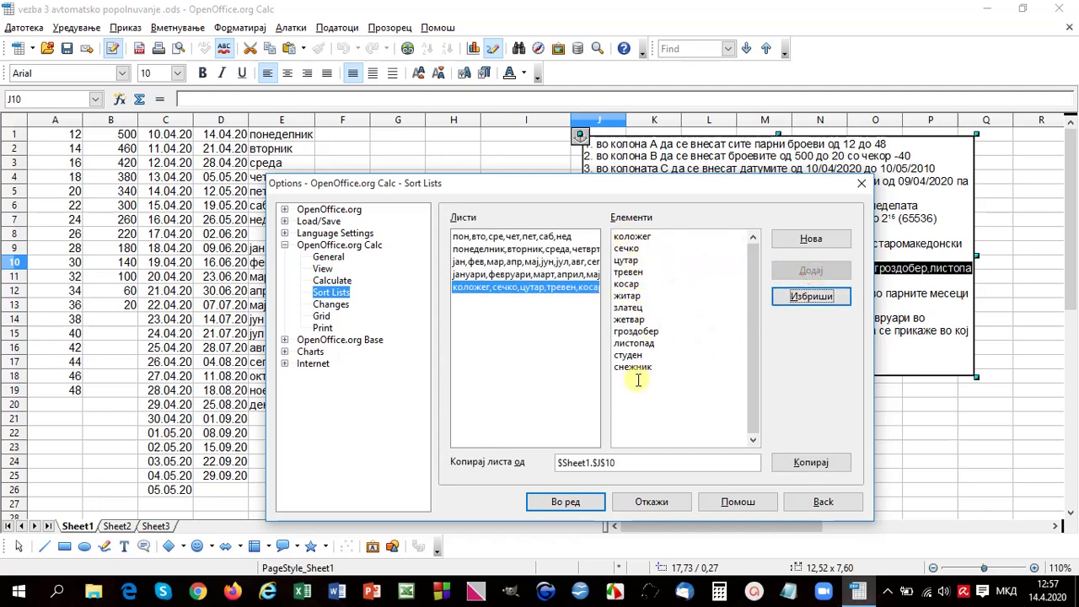
left_click(564, 502)
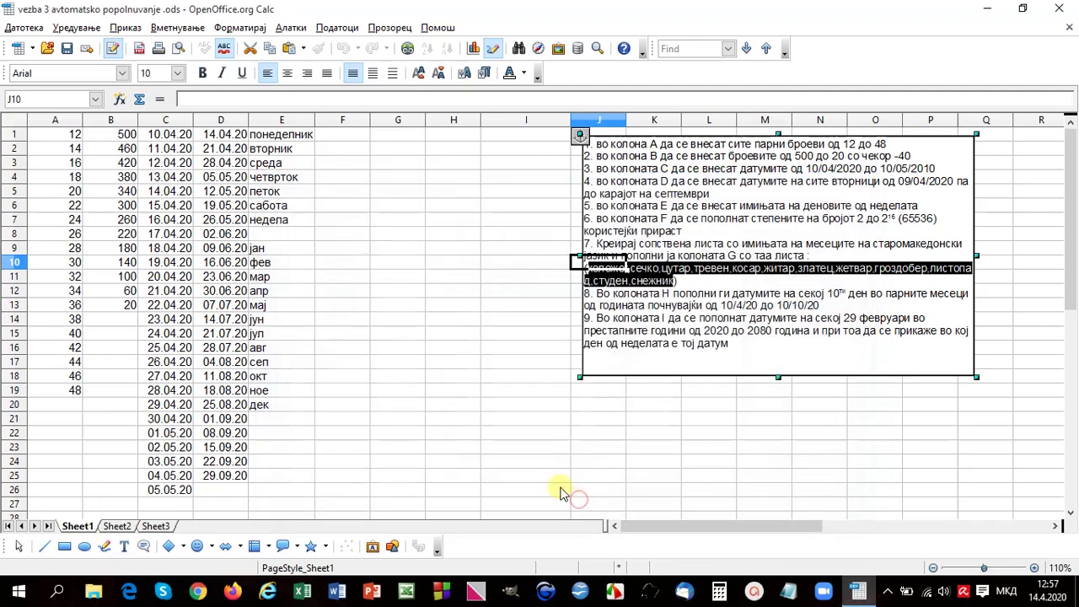
Step: Enter сечко in F1 and autofill the old month names down to F12, ending at коложег
left_click(346, 135)
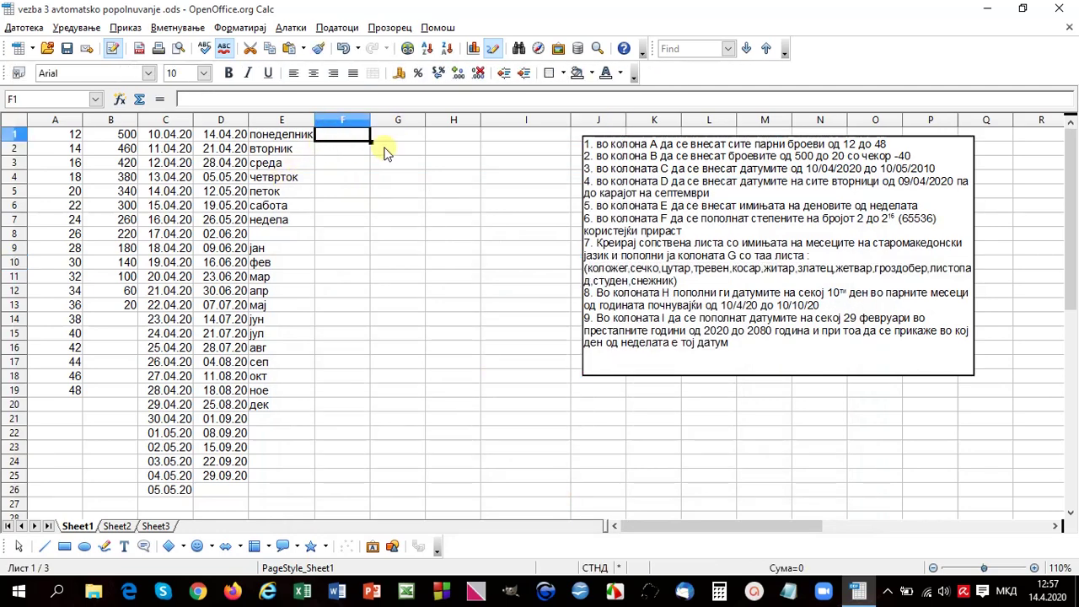
type("сечко")
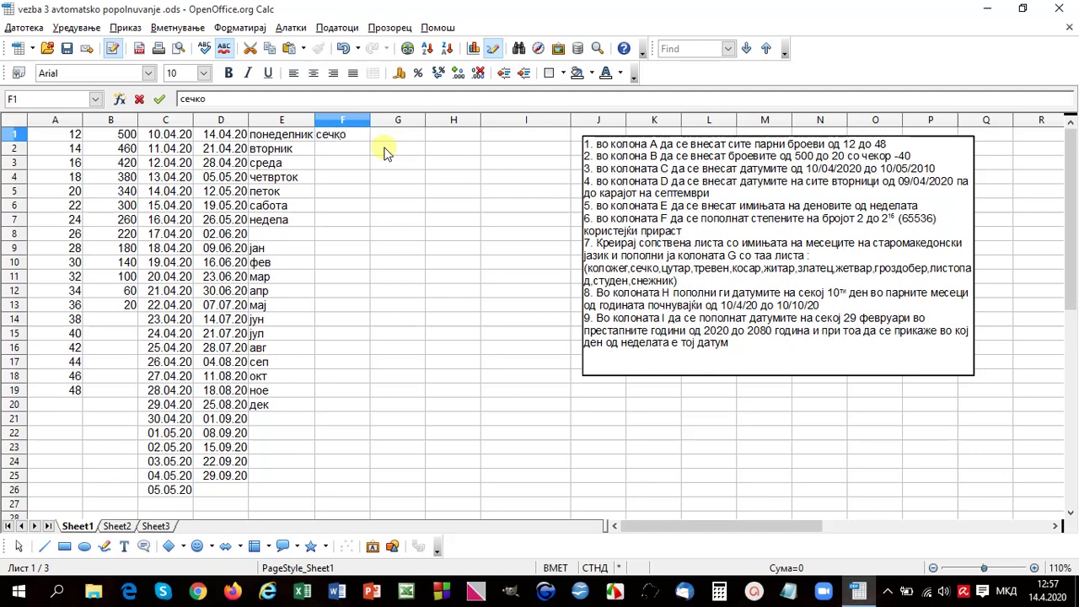
key("Return")
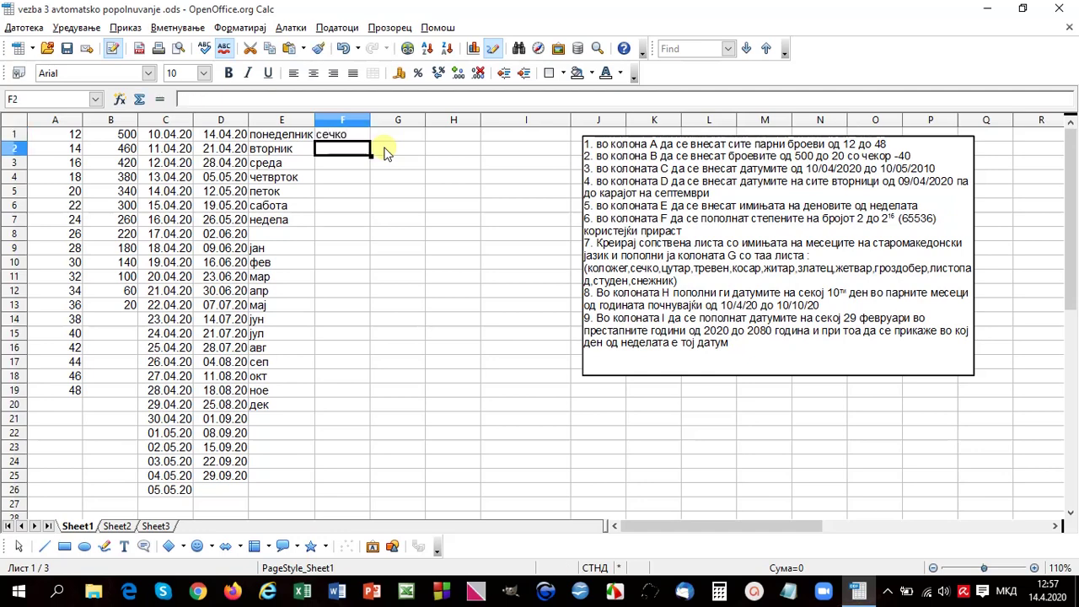
left_click(360, 140)
left_click_drag(370, 141, 375, 301)
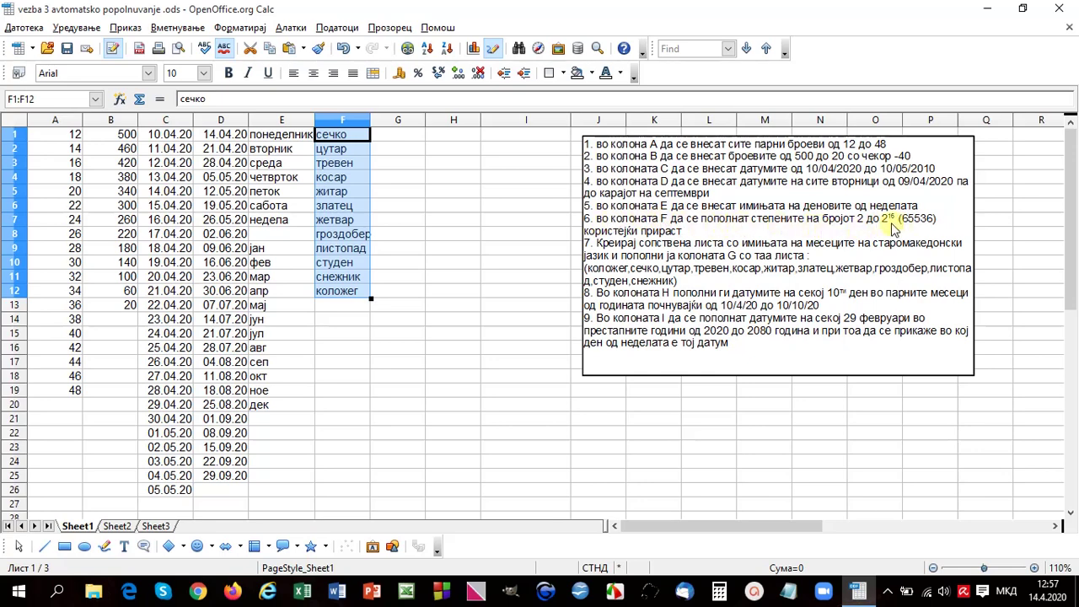
left_click(402, 133)
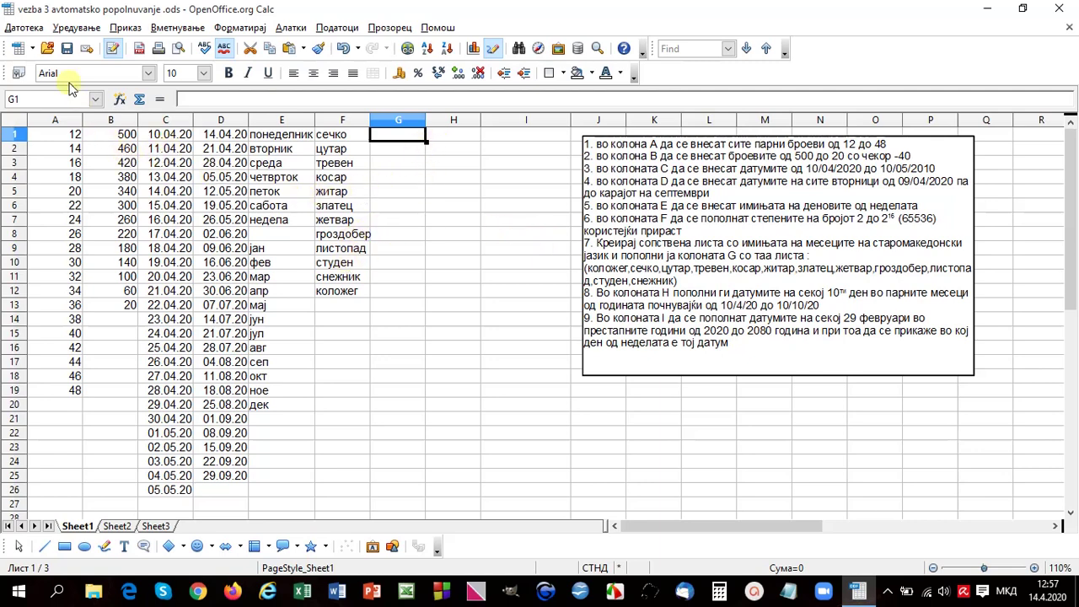
Step: Enter 2 in G1 and select G1:G19 for the powers-of-two series
left_click(76, 28)
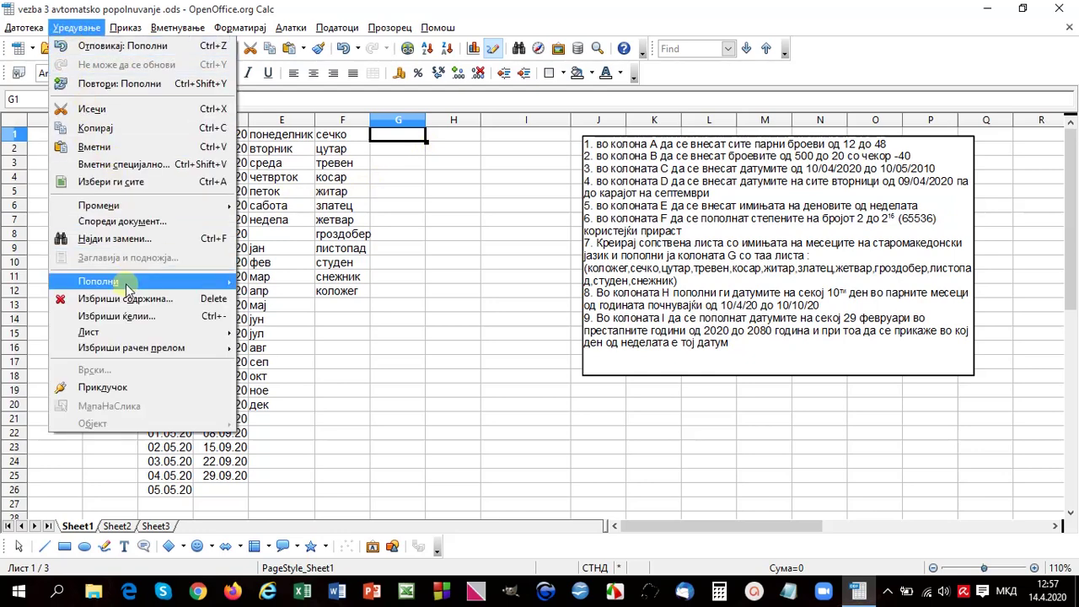
mouse_move(126, 284)
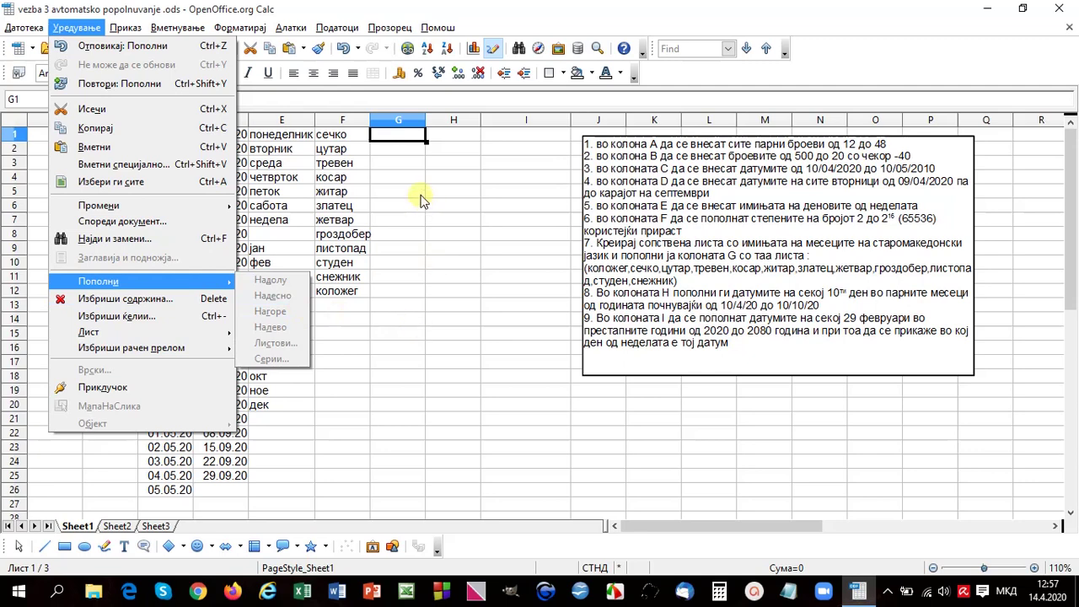
left_click(401, 140)
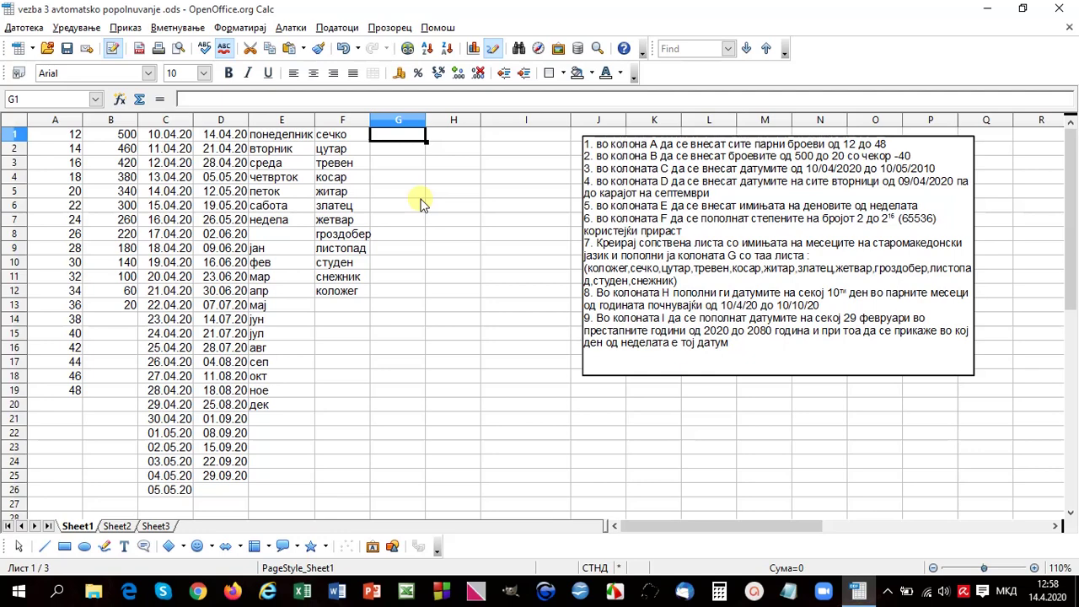
type("2")
key("Return")
left_click(416, 136)
left_click_drag(409, 139, 392, 390)
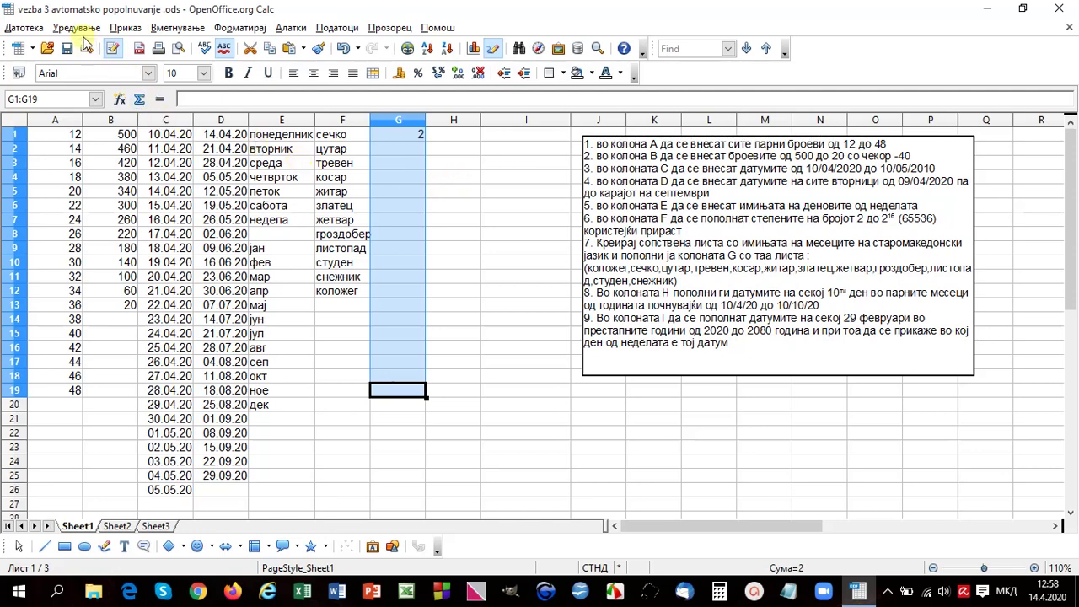
Step: Fill G1:G19 with a growth series using increment 2 via Edit > Fill > Series
left_click(82, 28)
mouse_move(97, 281)
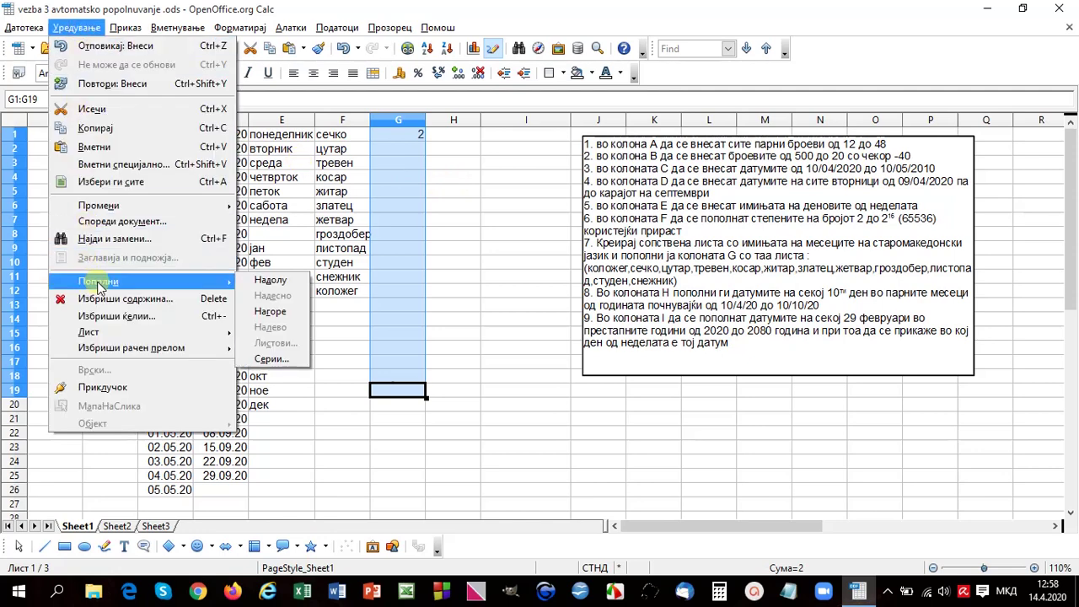
left_click(281, 361)
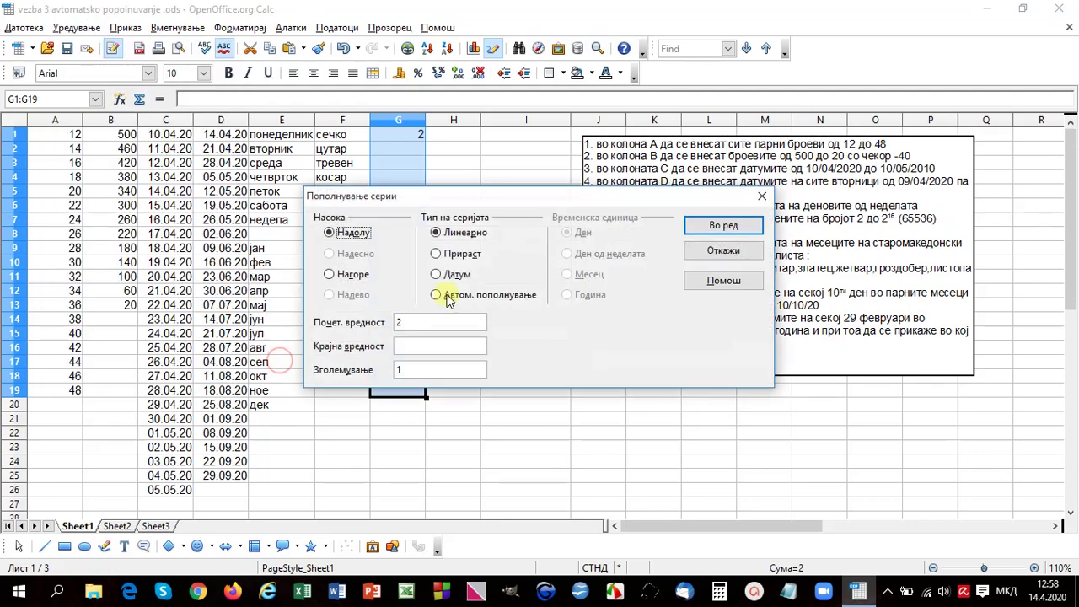
left_click_drag(495, 199, 736, 179)
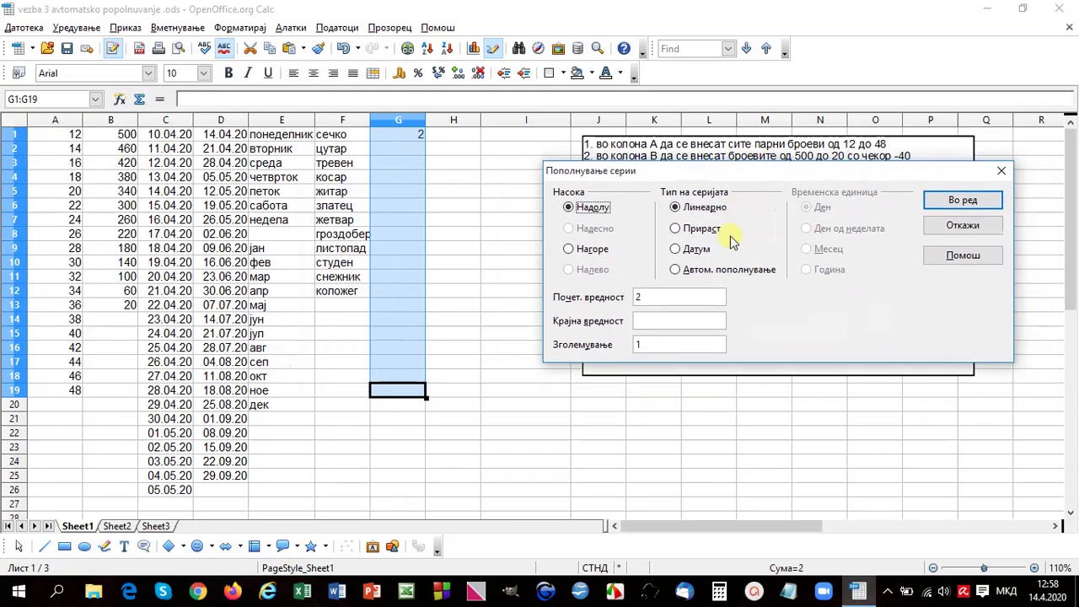
left_click(676, 230)
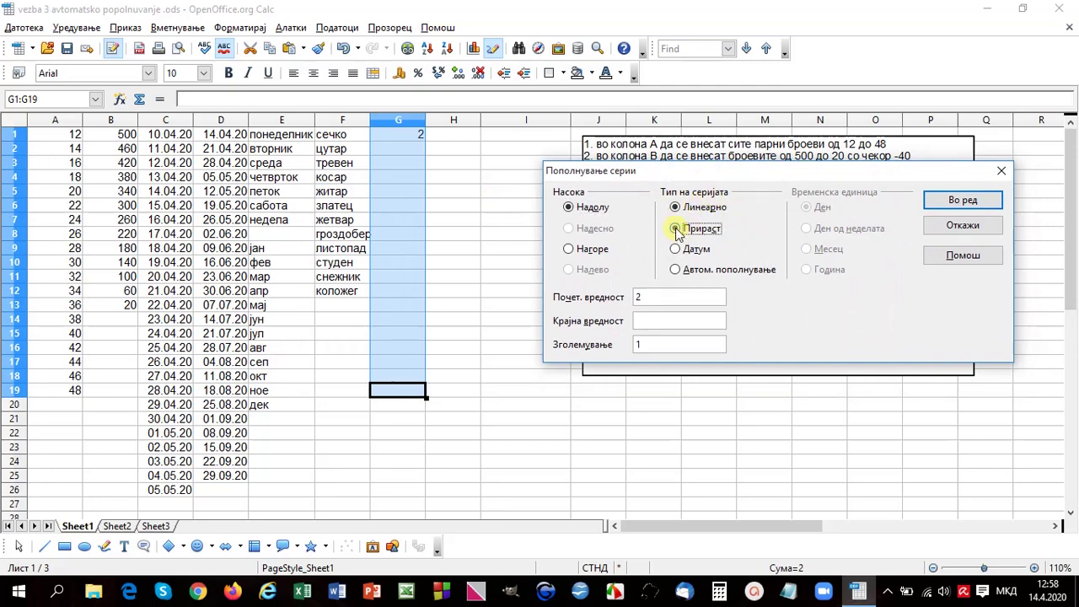
double_click(644, 346)
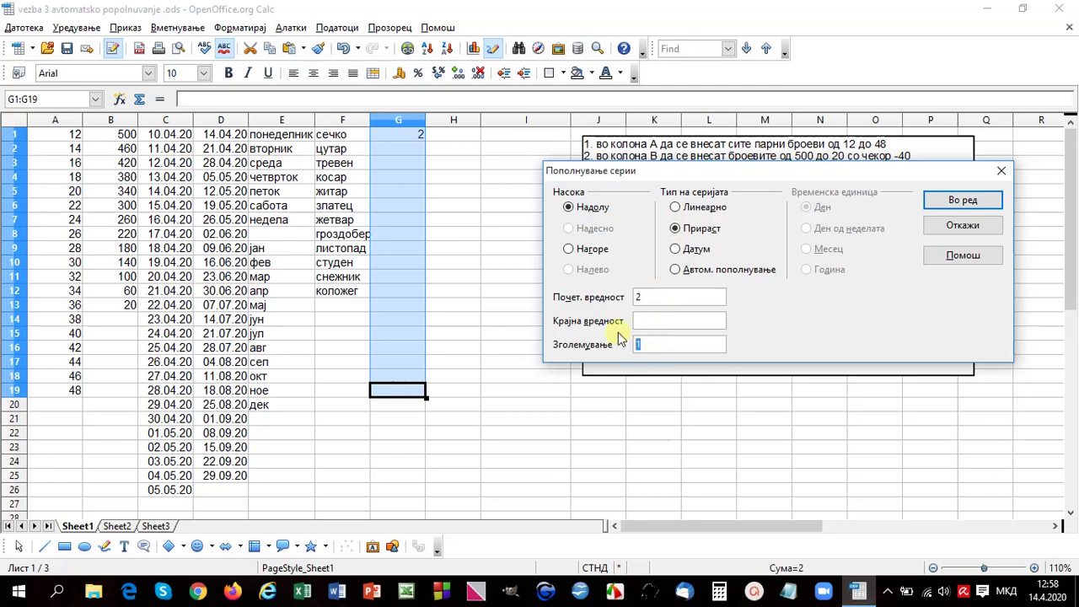
type("2")
left_click(966, 207)
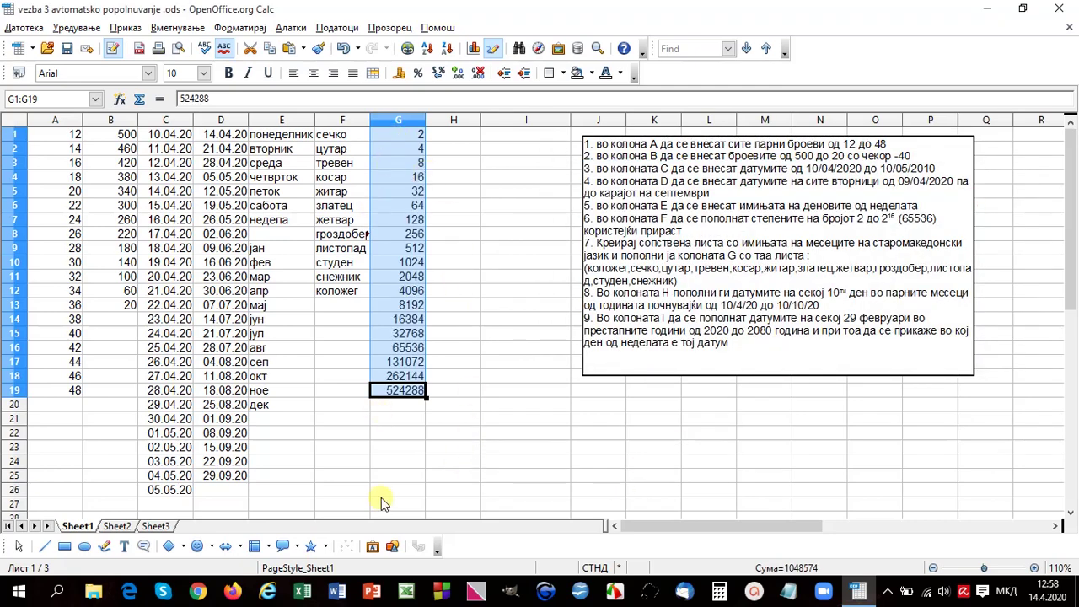
Step: Delete the values beyond 65536 in G17:G19
left_click(406, 364)
left_click_drag(406, 367, 396, 391)
key("BackSpace")
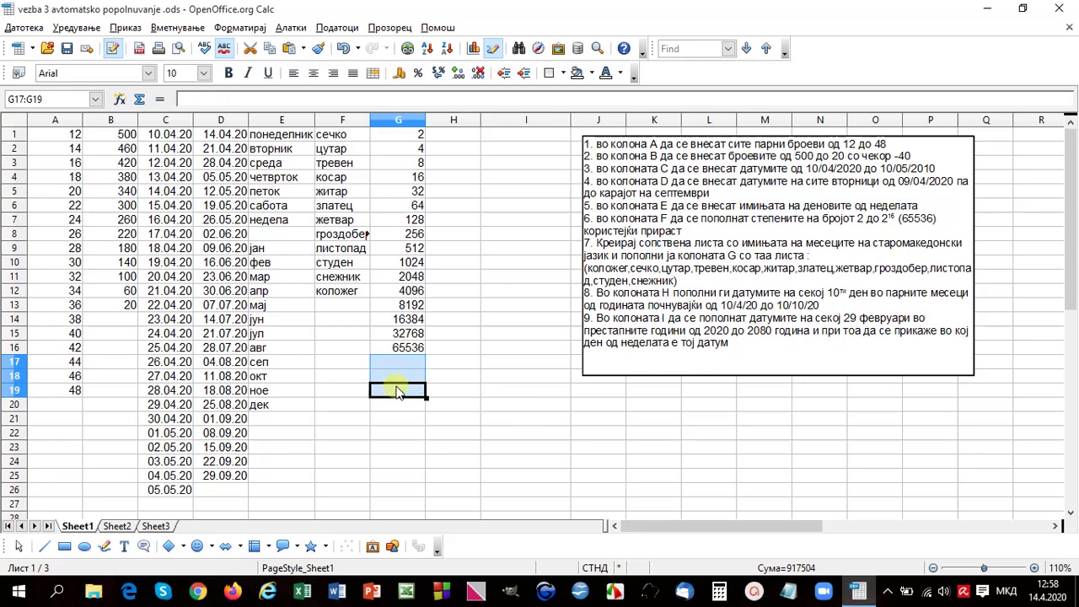
left_click(449, 349)
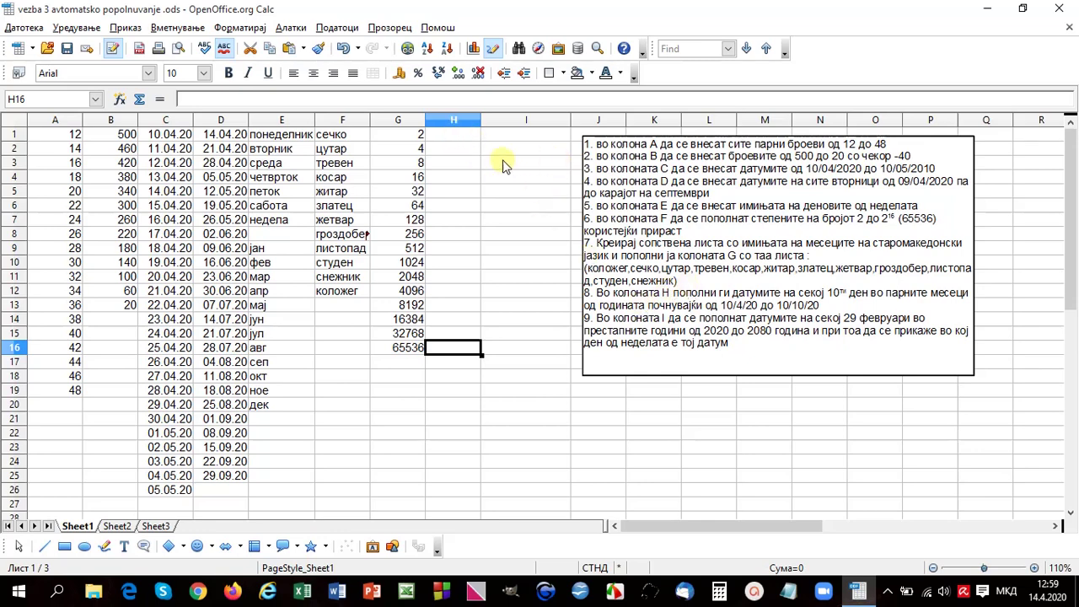
Step: Enter the start date 10/4/20 in H1 and select H1:H19
left_click(461, 138)
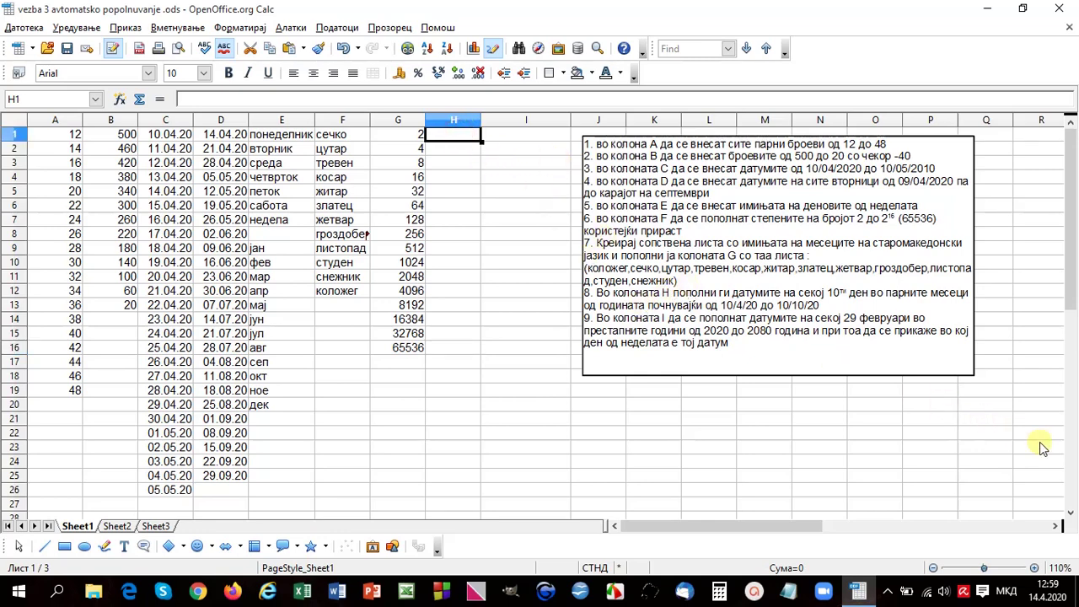
type("10/4/20")
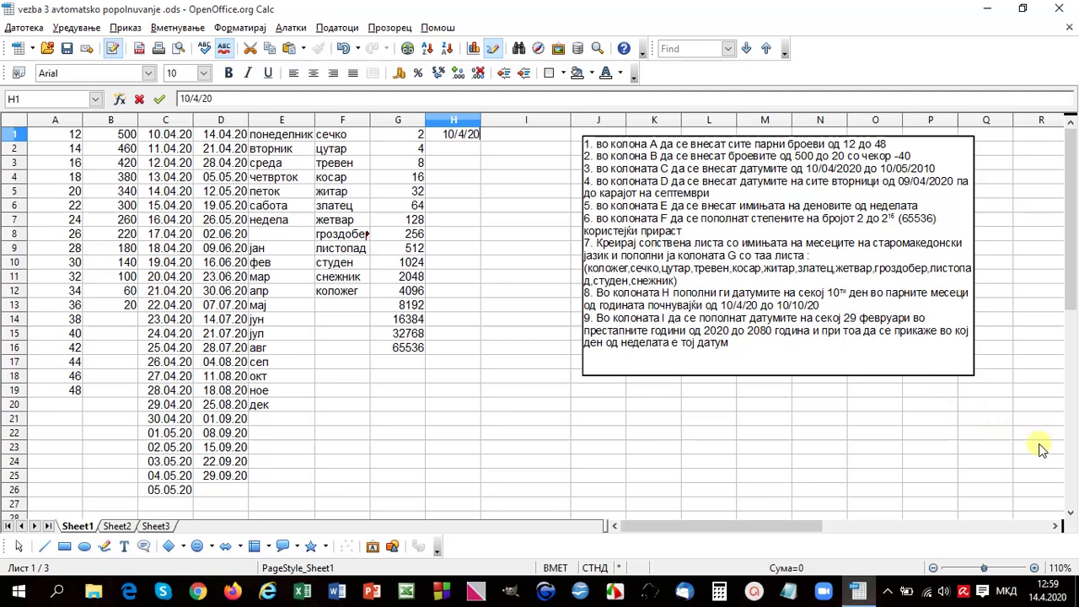
key("Return")
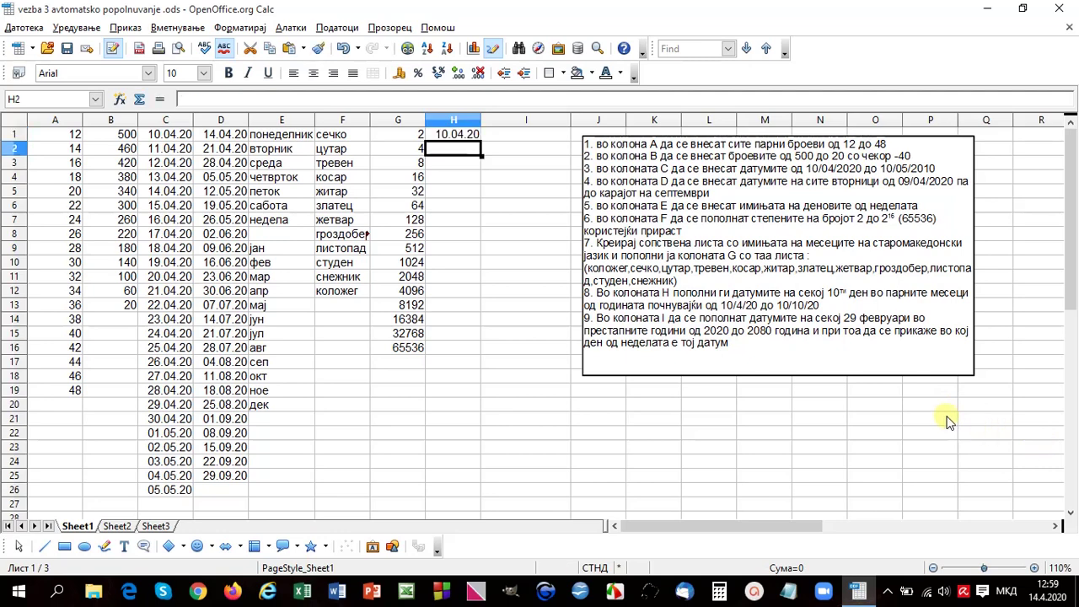
left_click_drag(453, 135, 455, 393)
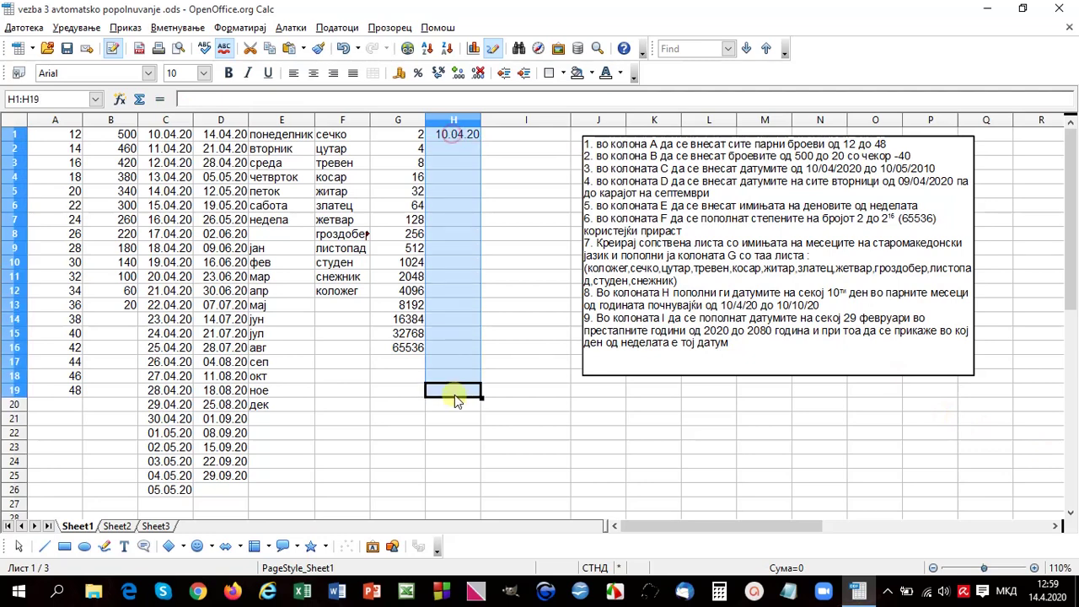
Step: Fill H1:H19 with a monthly date series, then close the workbook discarding changes
left_click(76, 27)
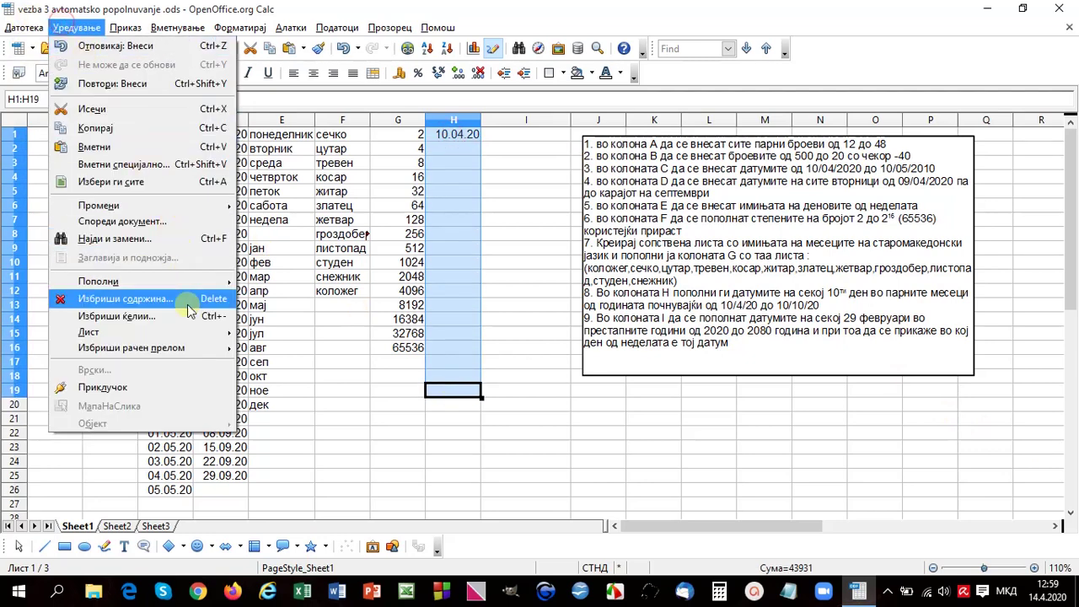
mouse_move(160, 280)
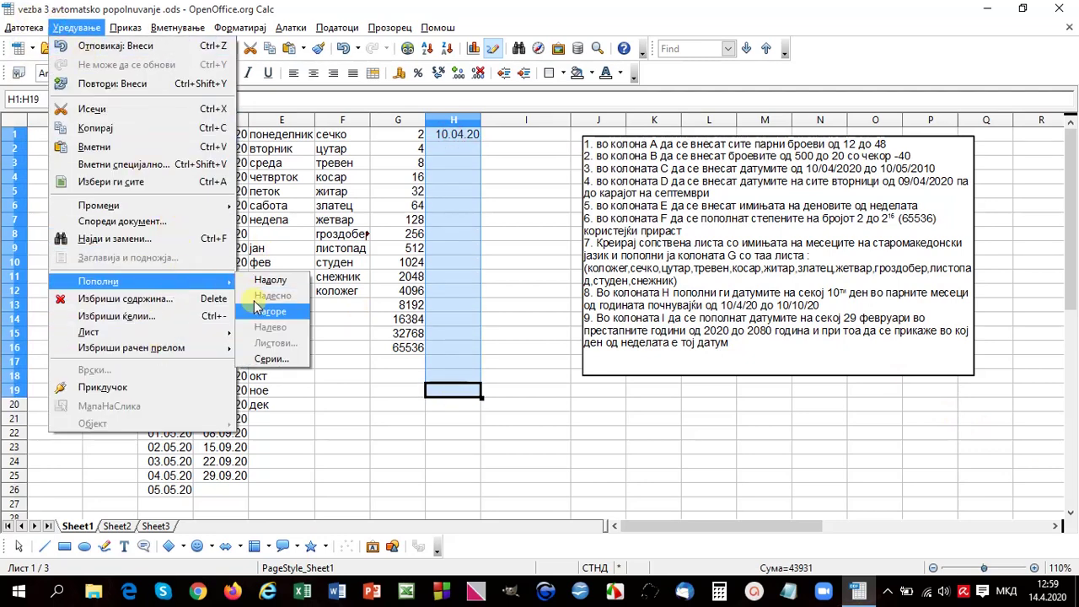
left_click(271, 360)
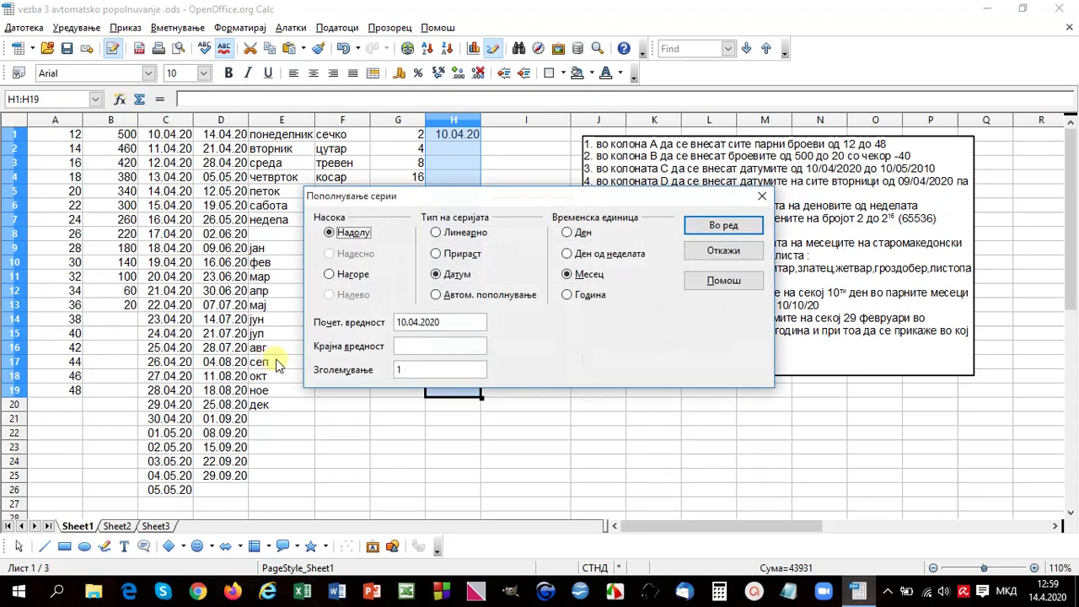
left_click(568, 296)
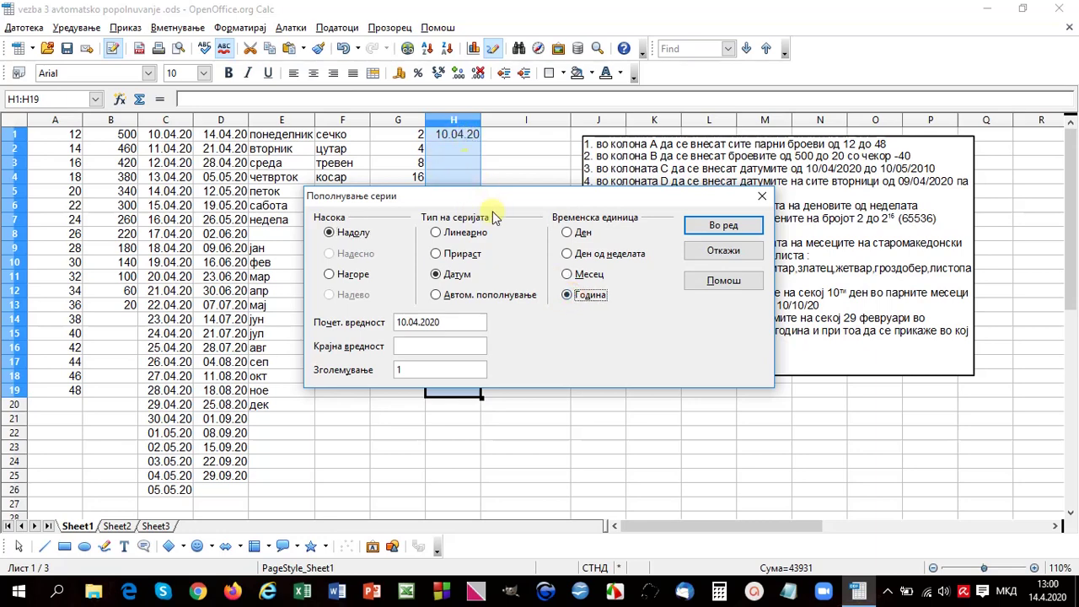
left_click(567, 274)
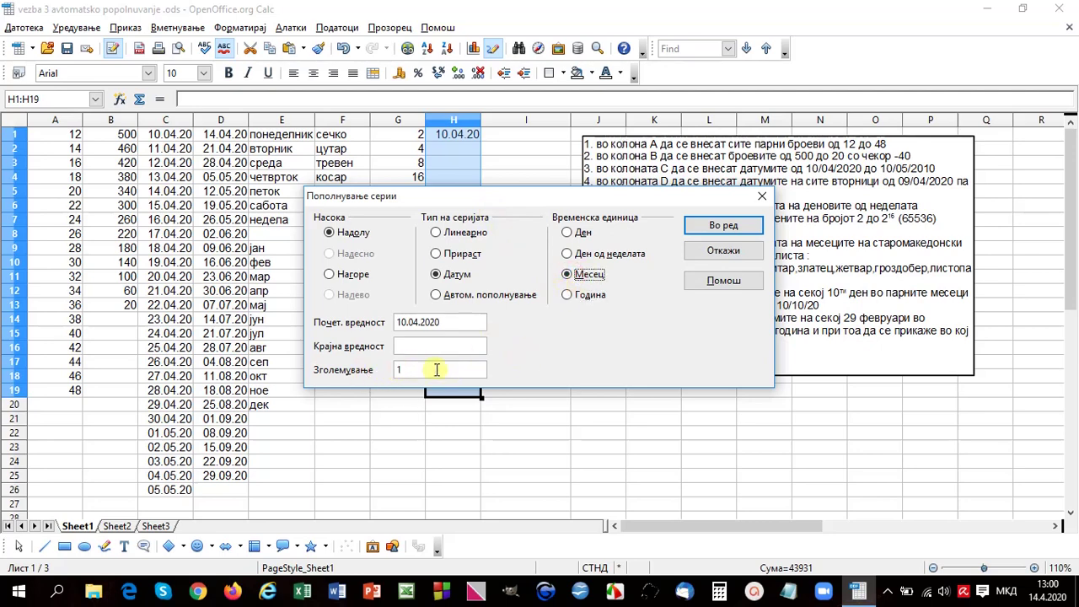
left_click(754, 225)
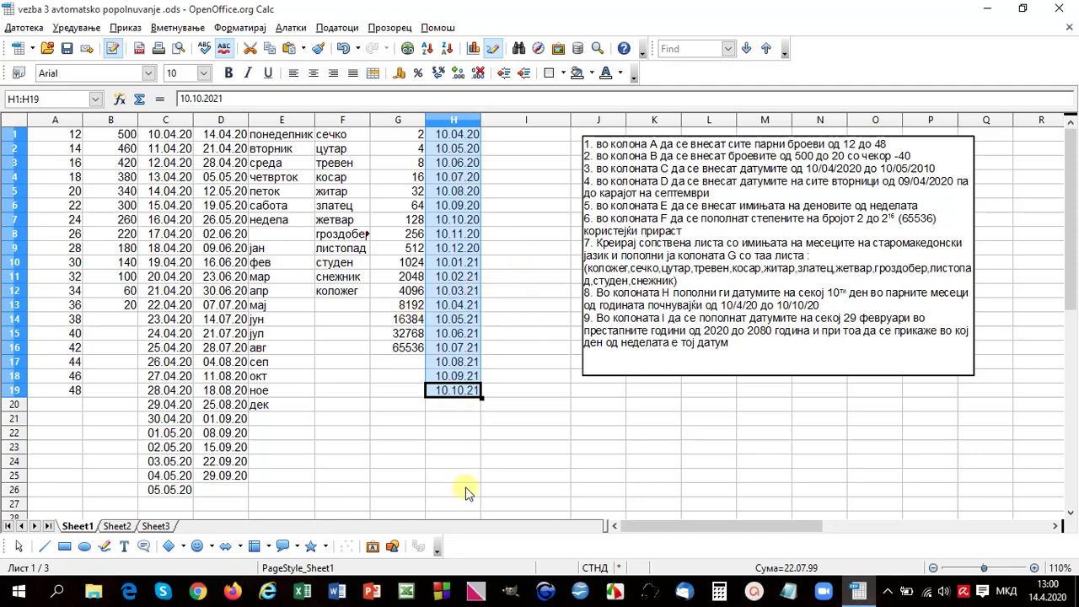
left_click(1060, 10)
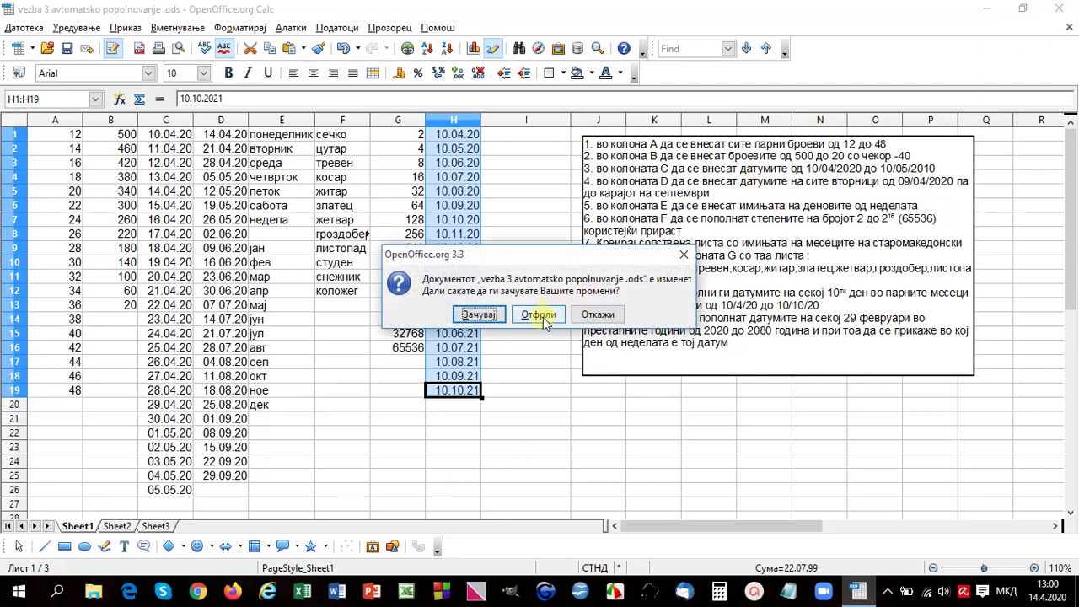
left_click(542, 317)
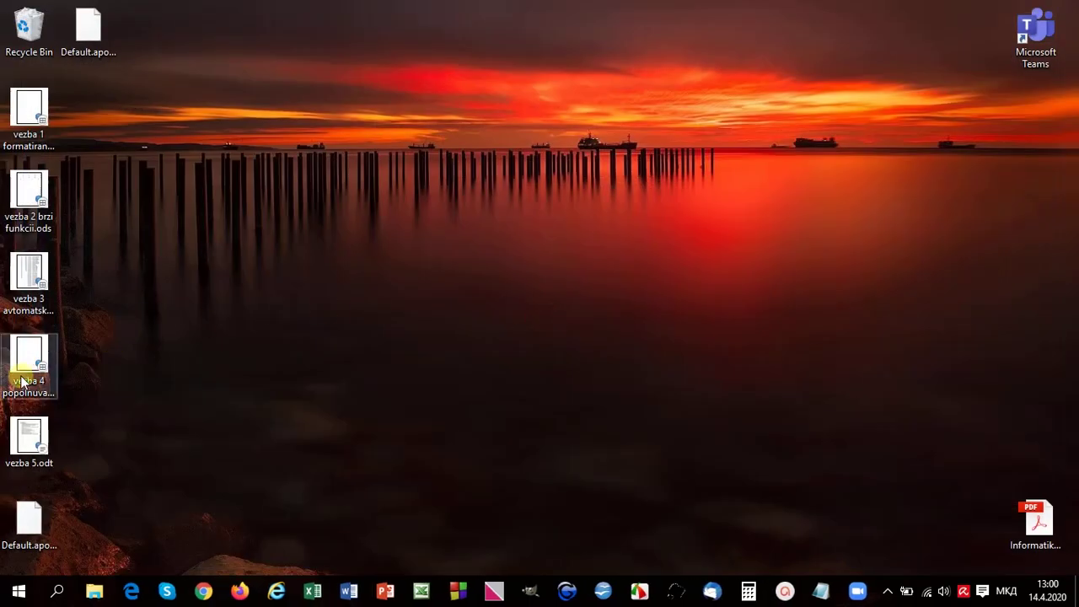
Step: Open the vezba 4 popolnuvanje, formatiranje.ods workbook from the desktop
left_click(31, 374)
double_click(30, 373)
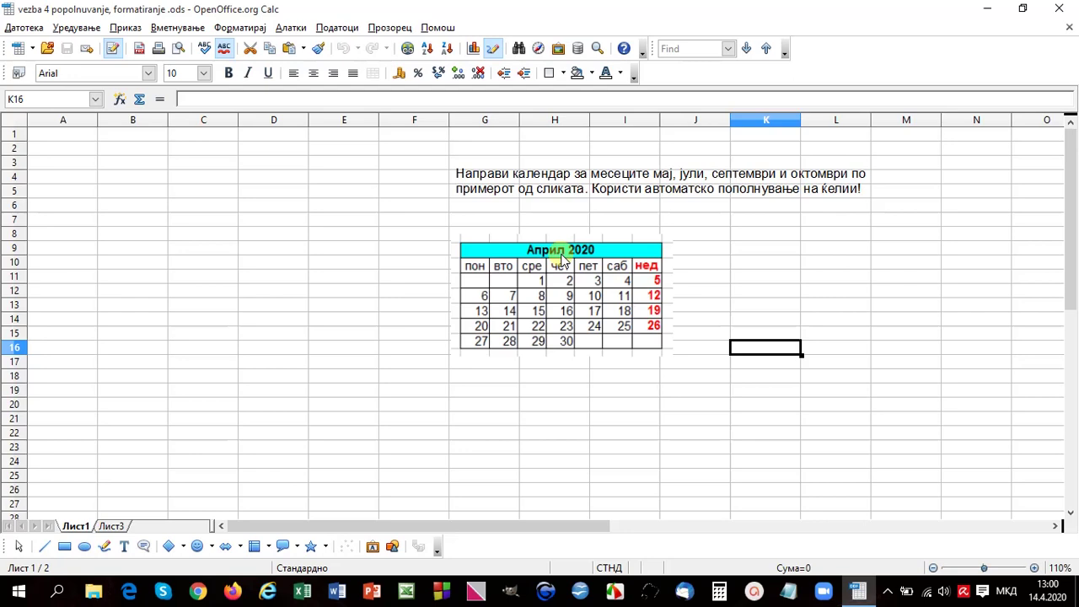
Step: Move the April 2020 sample calendar image right to columns J–L
left_click(1050, 595)
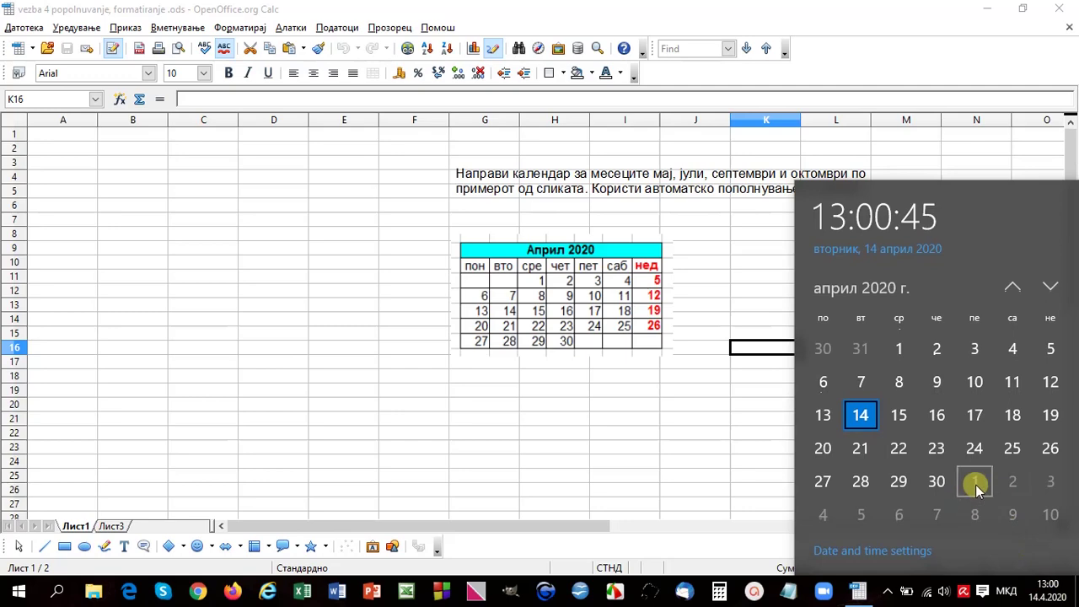
left_click(517, 432)
left_click_drag(554, 260, 755, 250)
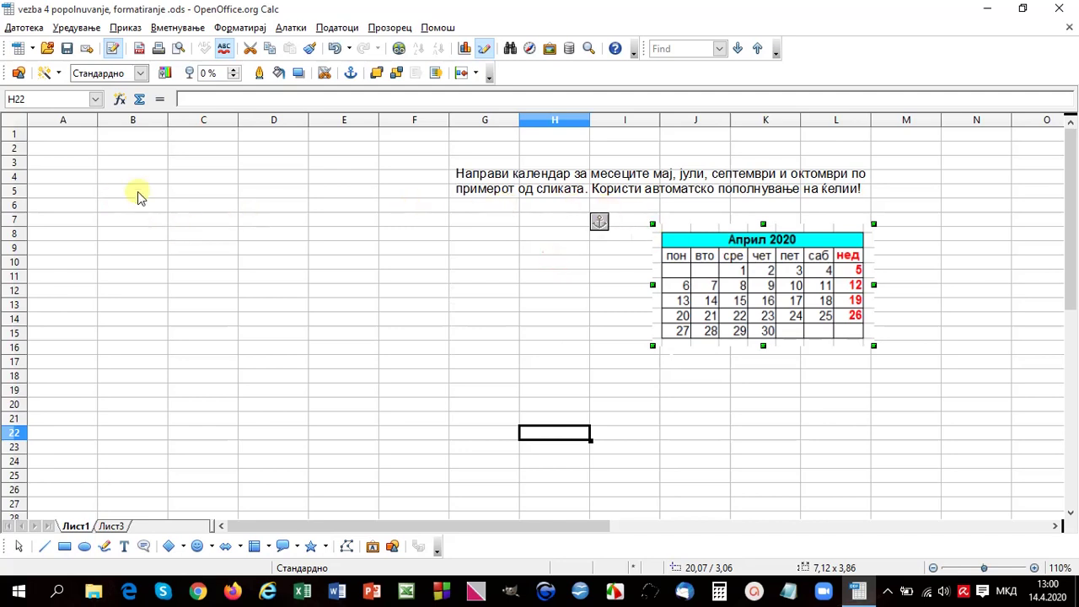
left_click(61, 138)
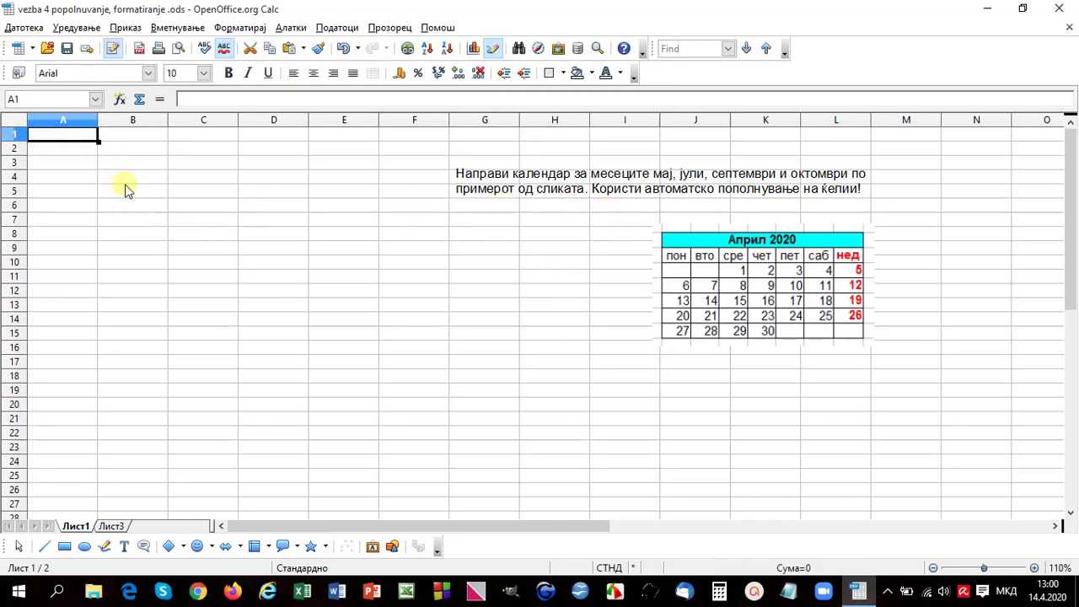
Step: Select cell A2 and switch the keyboard input language
left_click(74, 152)
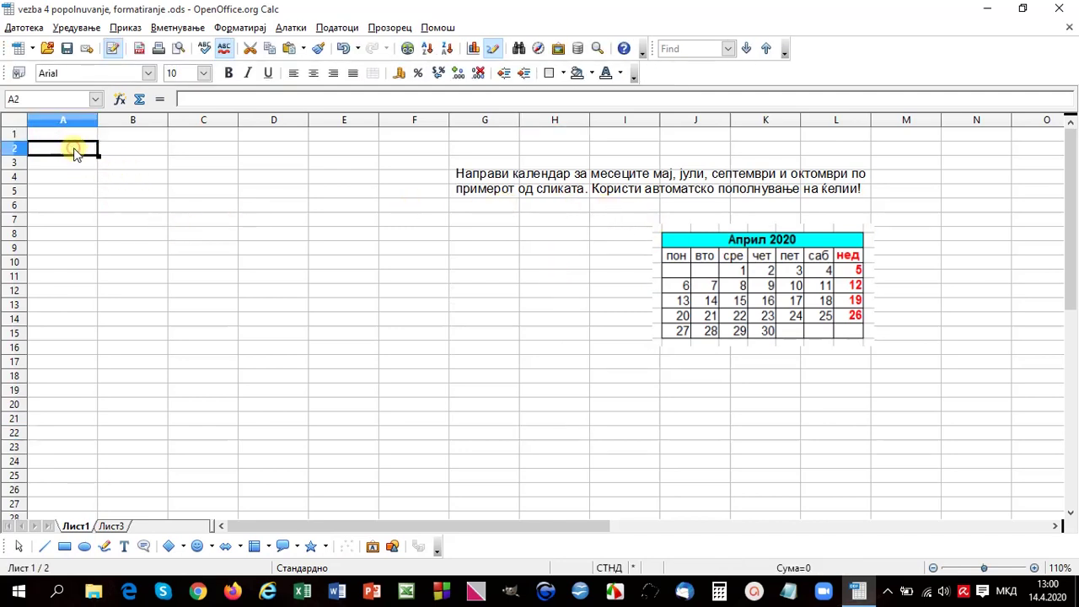
key("alt+shift")
key("Right")
key("Right")
key("Down")
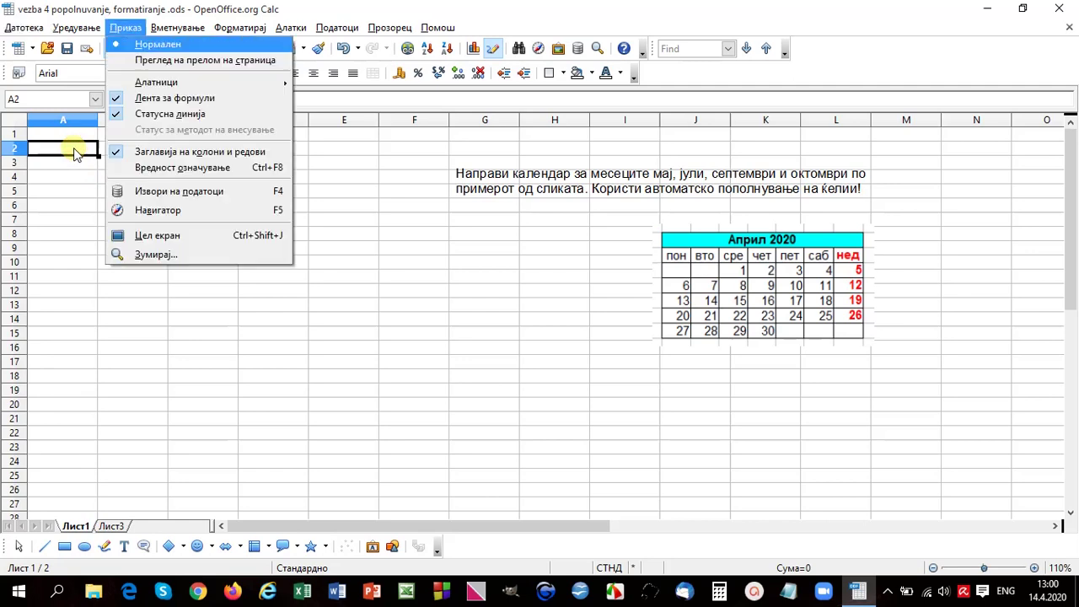
key("Down")
key("Down")
key("Down")
key("Down")
key("Down")
key("Escape")
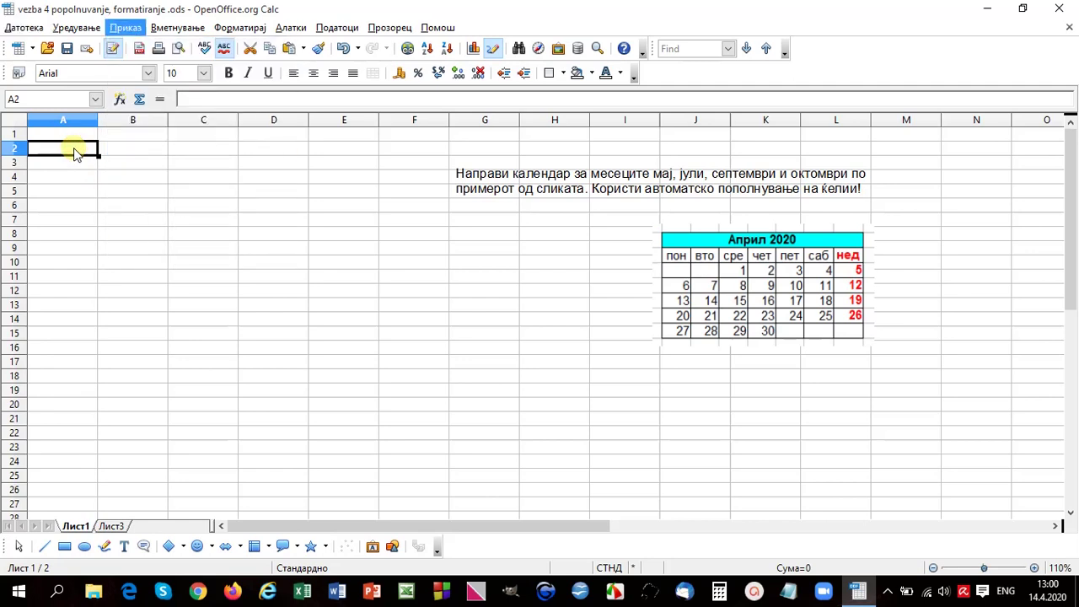
key("Right")
key("Right")
key("Right")
key("Right")
key("Down")
key("Down")
key("Escape")
key("Escape")
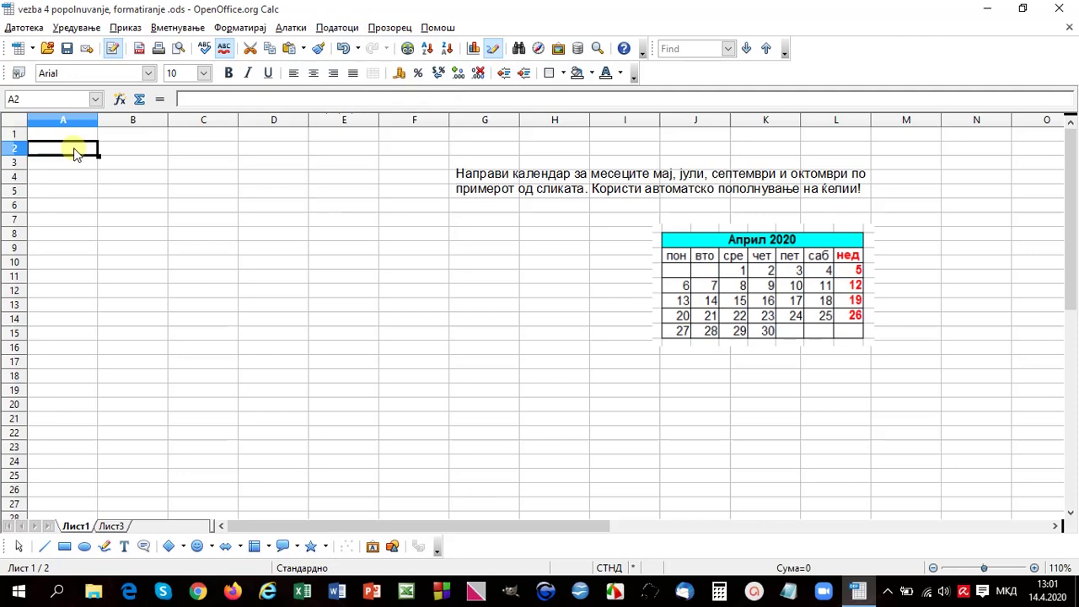
Step: Type пон in A2 and autofill the weekday names across to нед in G2
type("по")
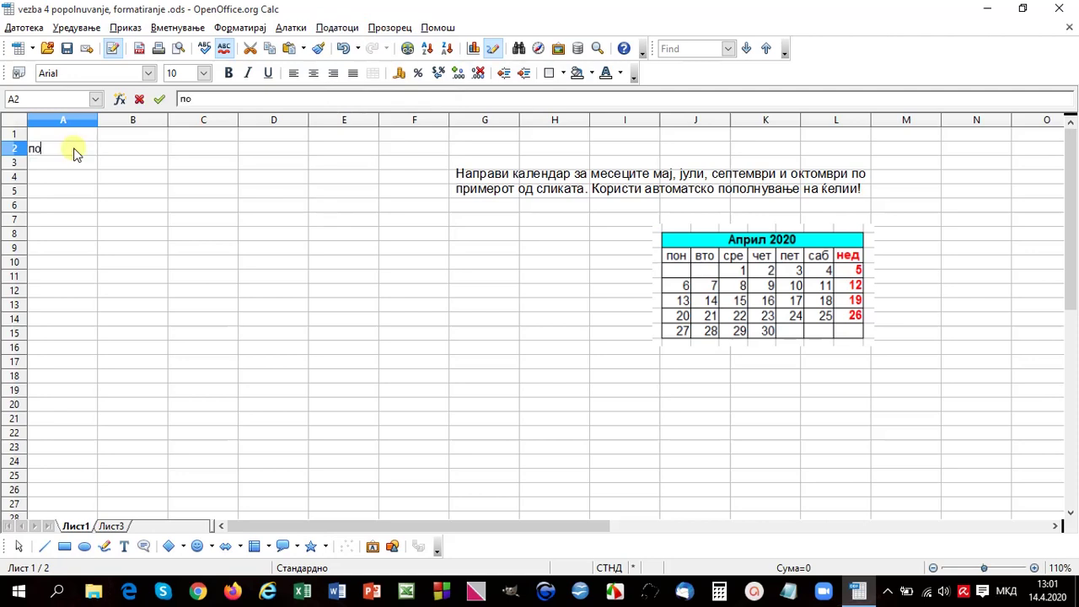
type("н")
key("Tab")
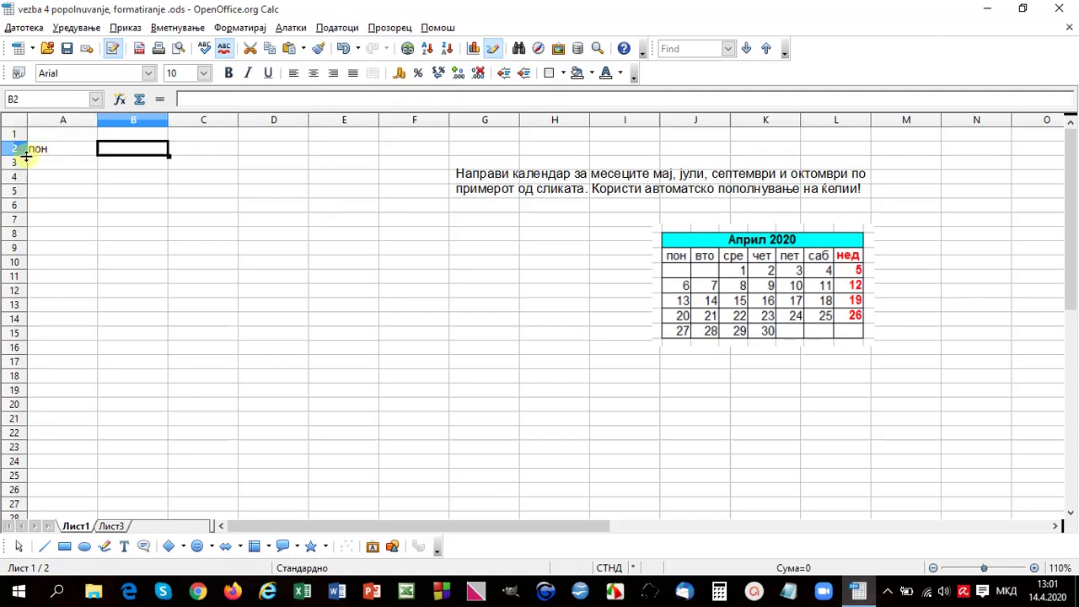
left_click(63, 148)
left_click_drag(98, 153, 534, 150)
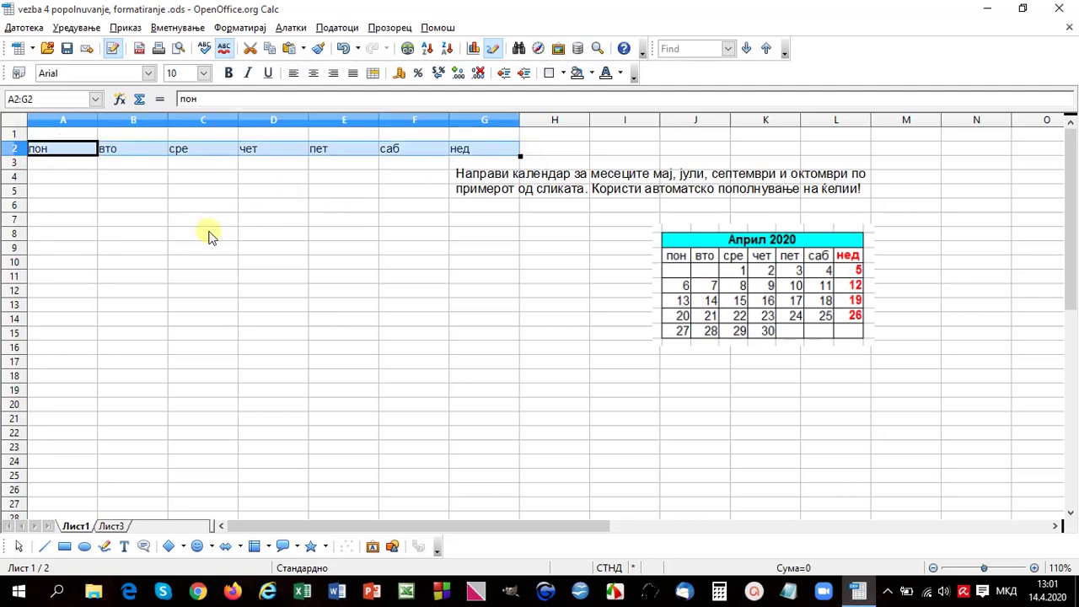
left_click(176, 216)
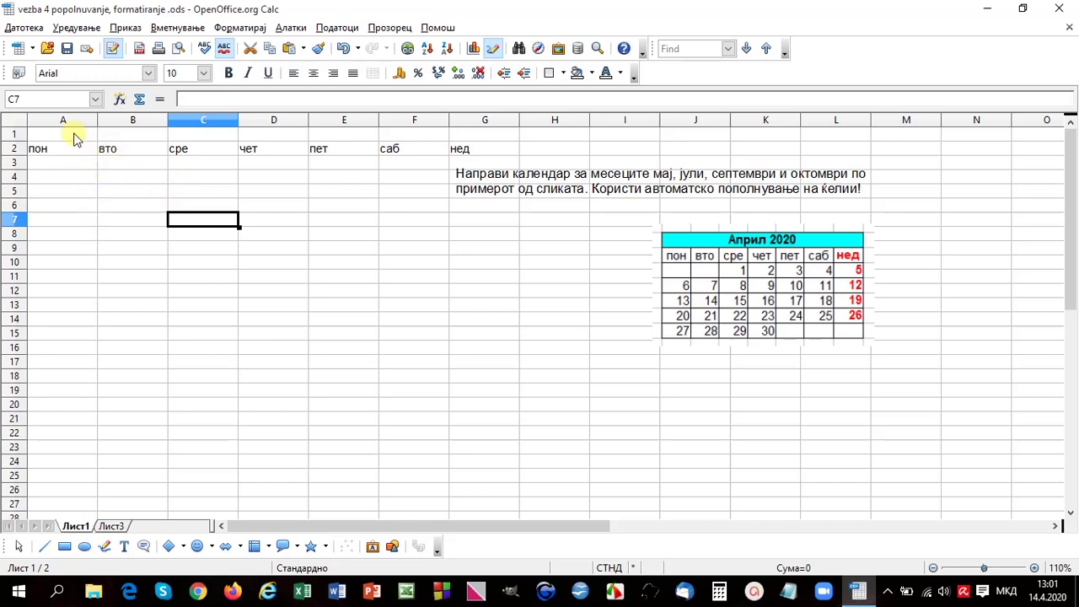
Step: Set columns A–G to optimal width to fit the day names
left_click_drag(74, 120, 478, 124)
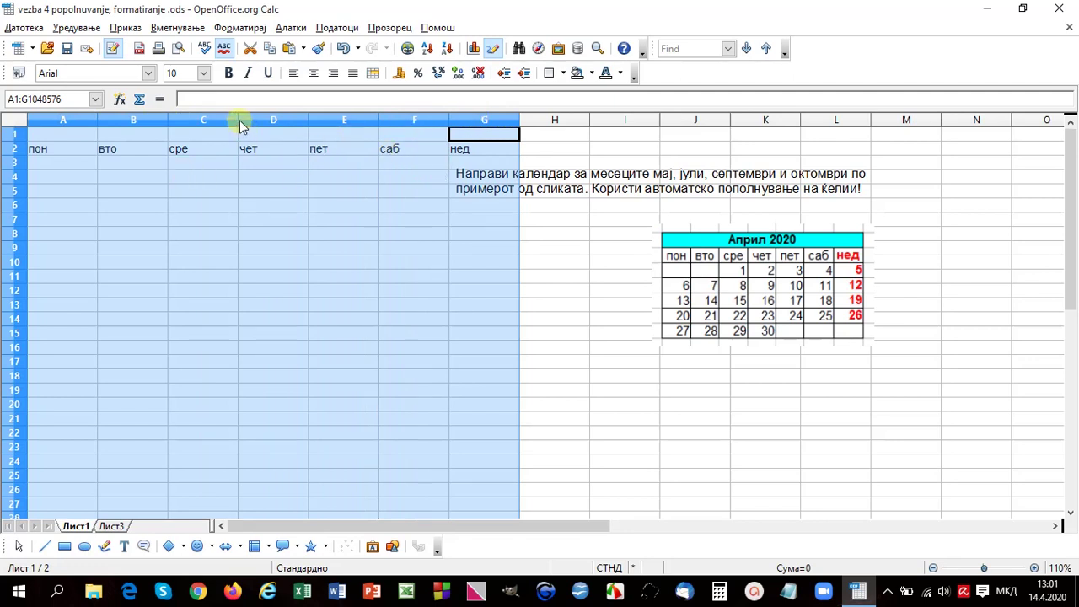
mouse_move(238, 120)
left_mouse_down()
mouse_move(163, 121)
mouse_move(236, 122)
left_mouse_up()
left_click_drag(237, 118, 236, 118)
double_click(237, 119)
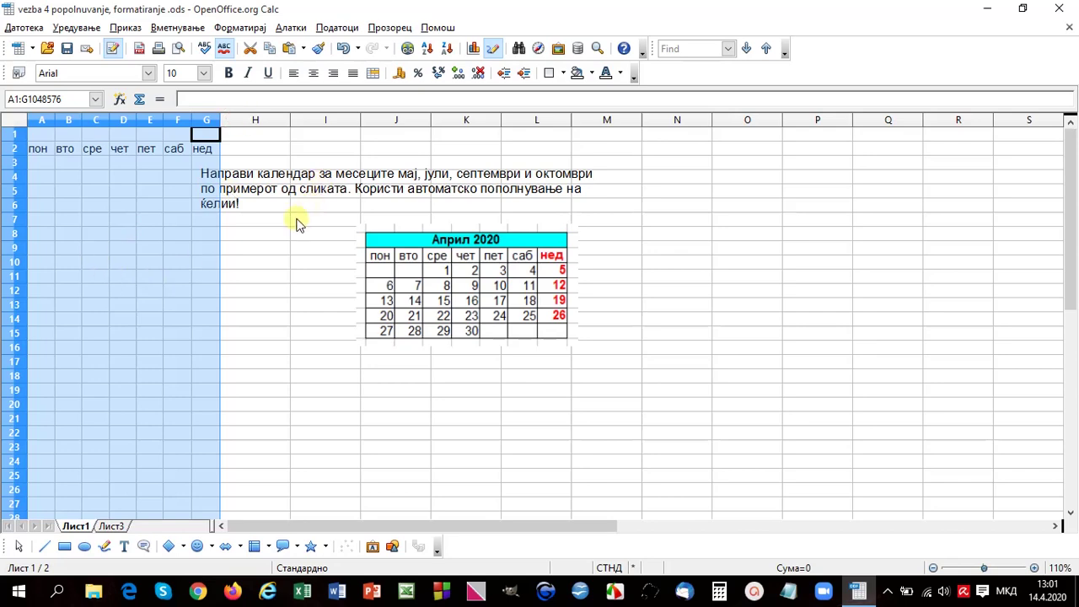
Step: Move the instruction text box up and to the right above the sample calendar
left_click(282, 221)
left_click(278, 193)
left_click_drag(285, 171, 471, 146)
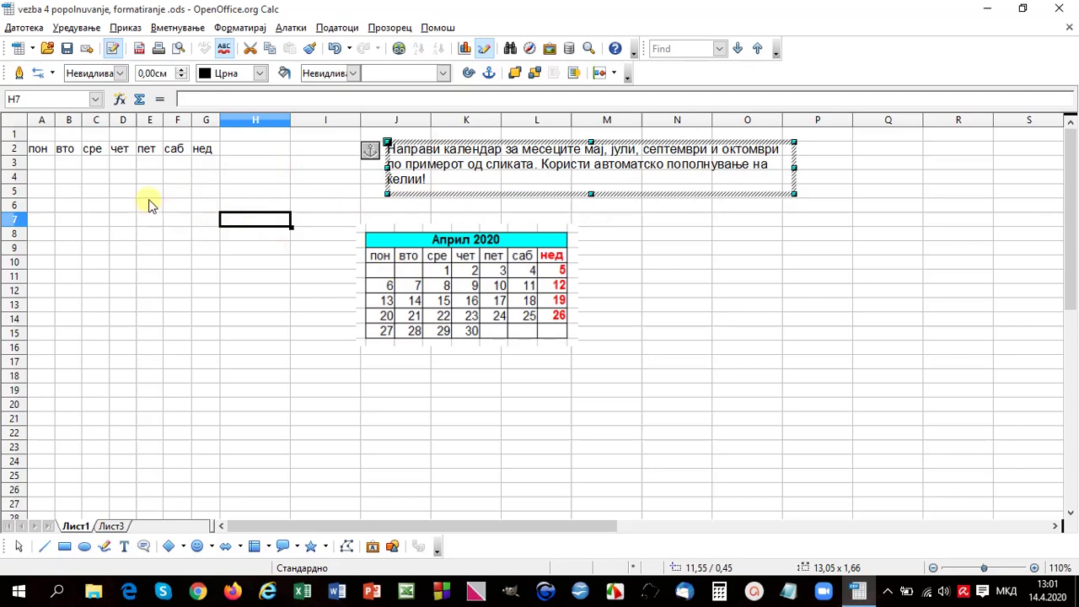
Step: Enter 1 in E3 and autofill 2 and 3 across F3:G3
left_click(151, 164)
type("1")
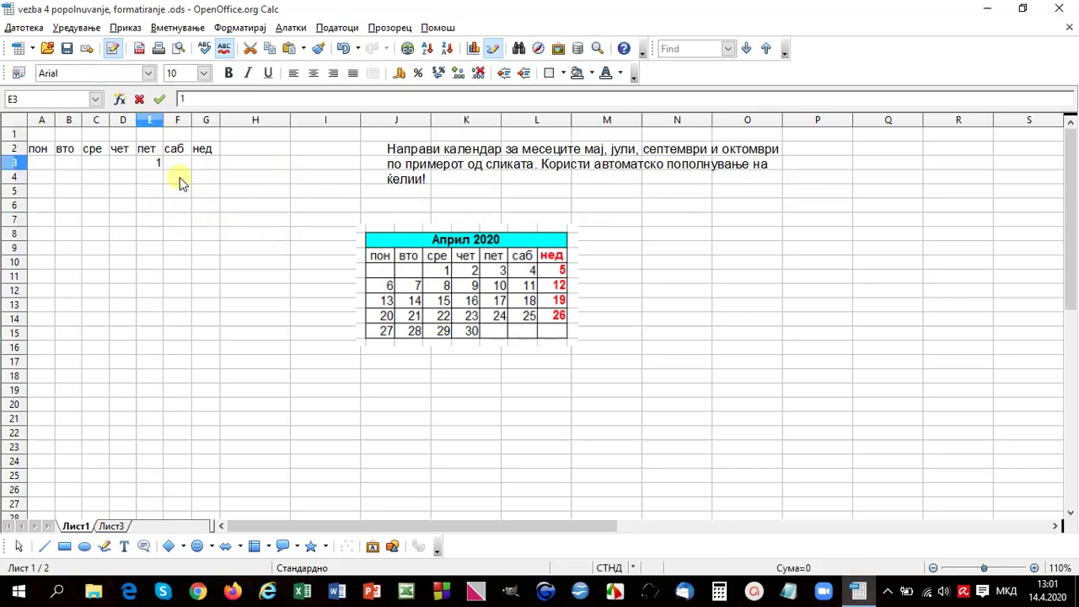
key("Tab")
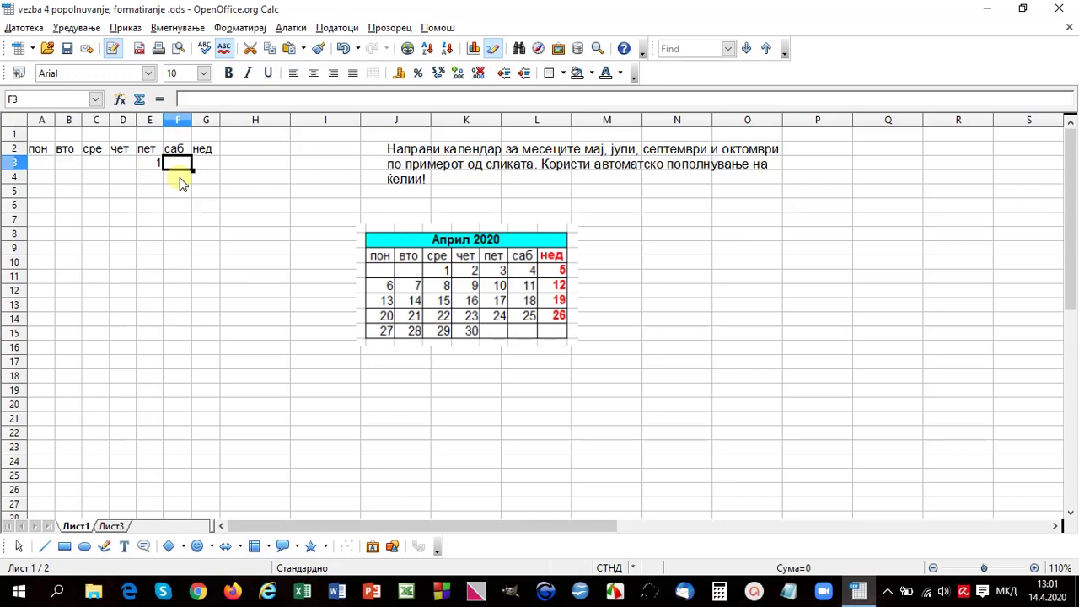
key("Left")
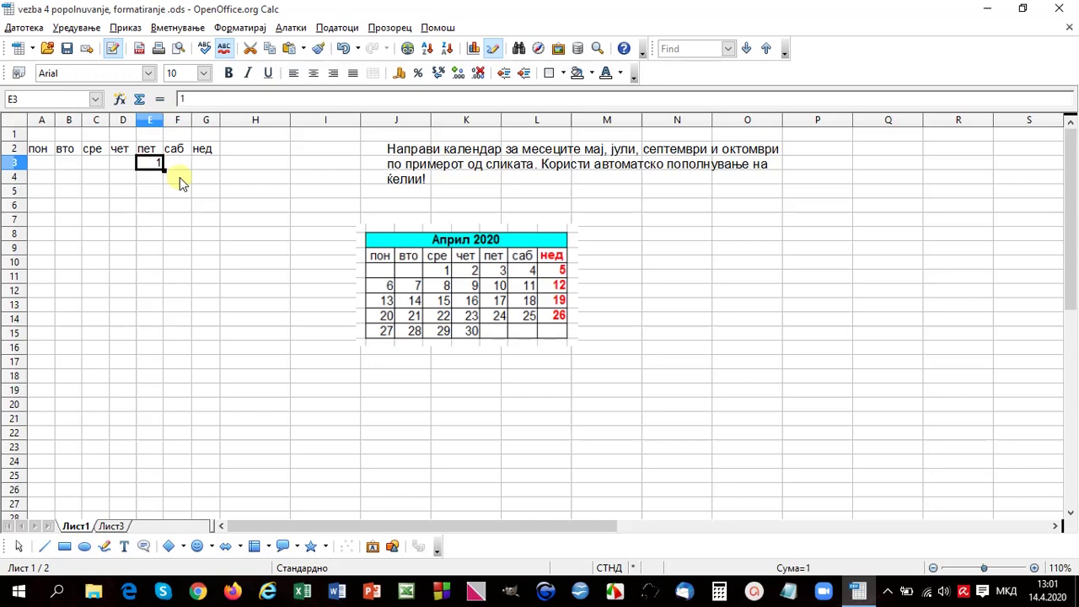
key("Right")
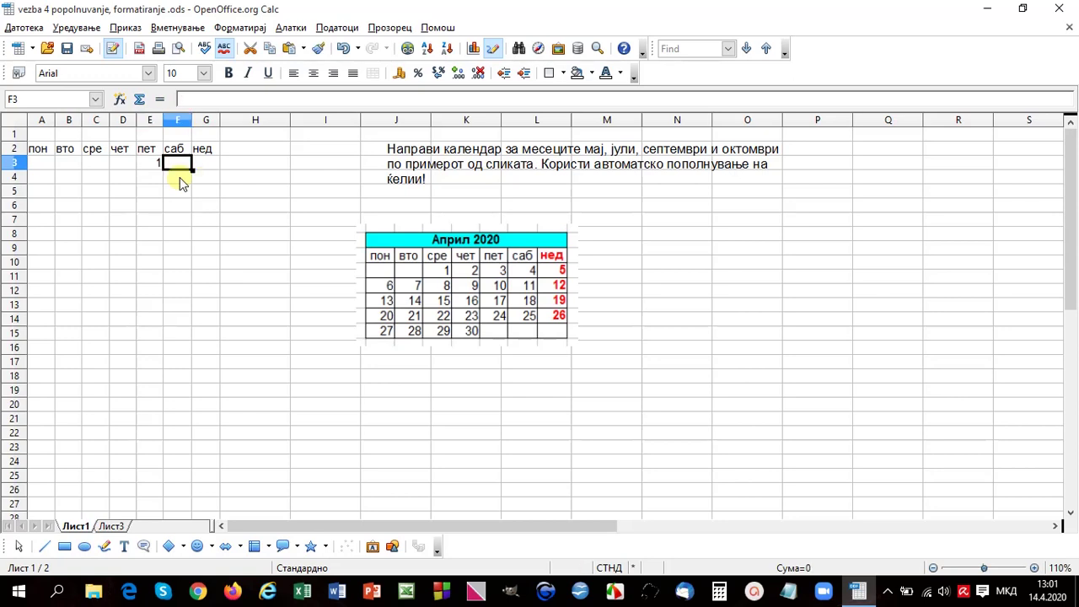
left_click(160, 164)
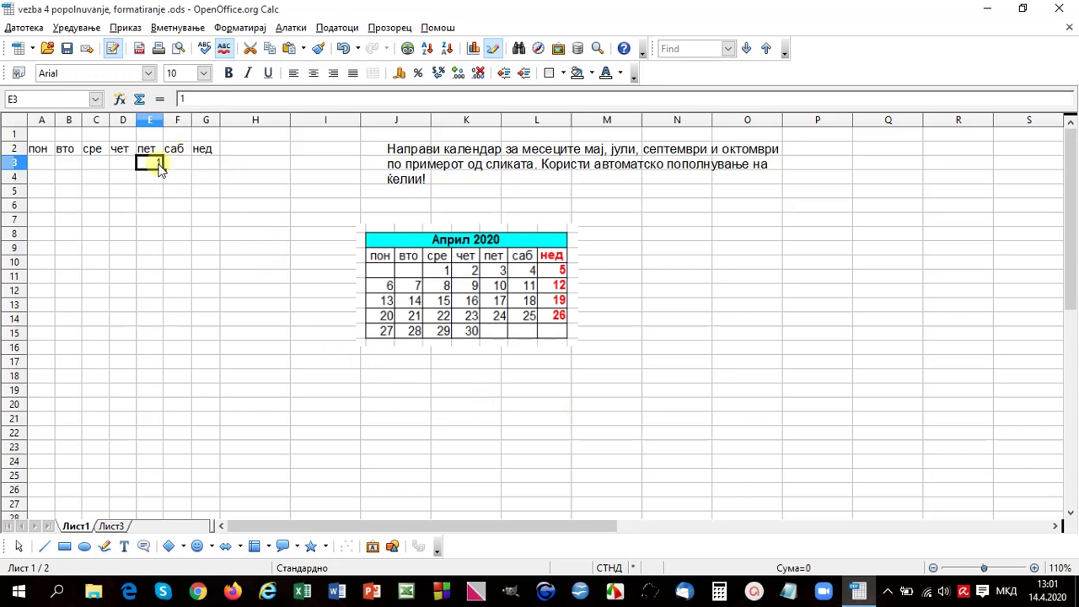
left_click_drag(164, 168, 213, 165)
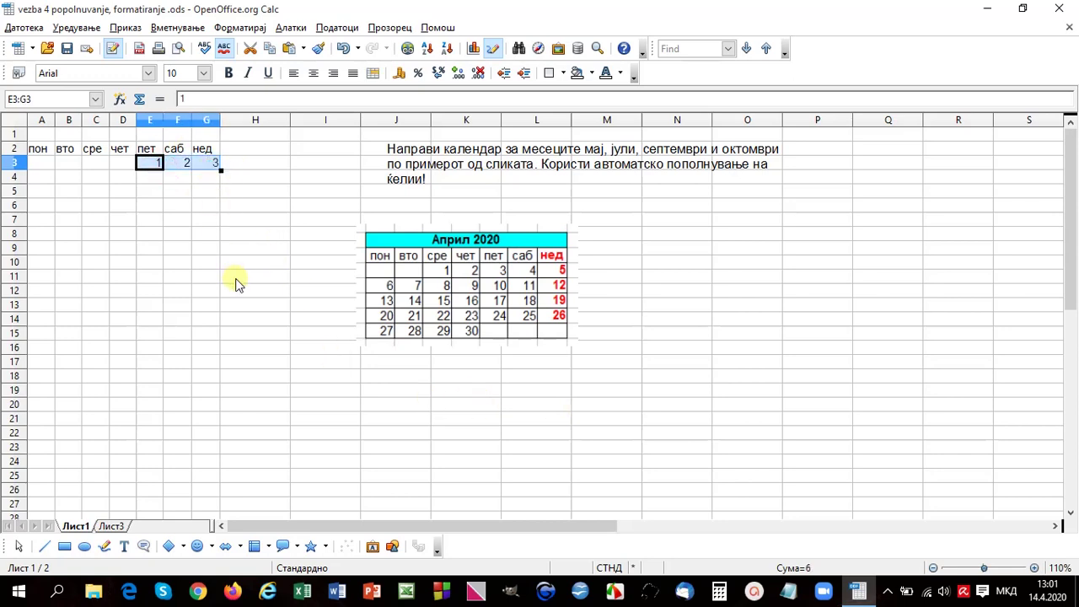
Step: Enter 8 in E4, fill 9–10 across, and extend the Saturday and Sunday columns to row 7
left_click(156, 180)
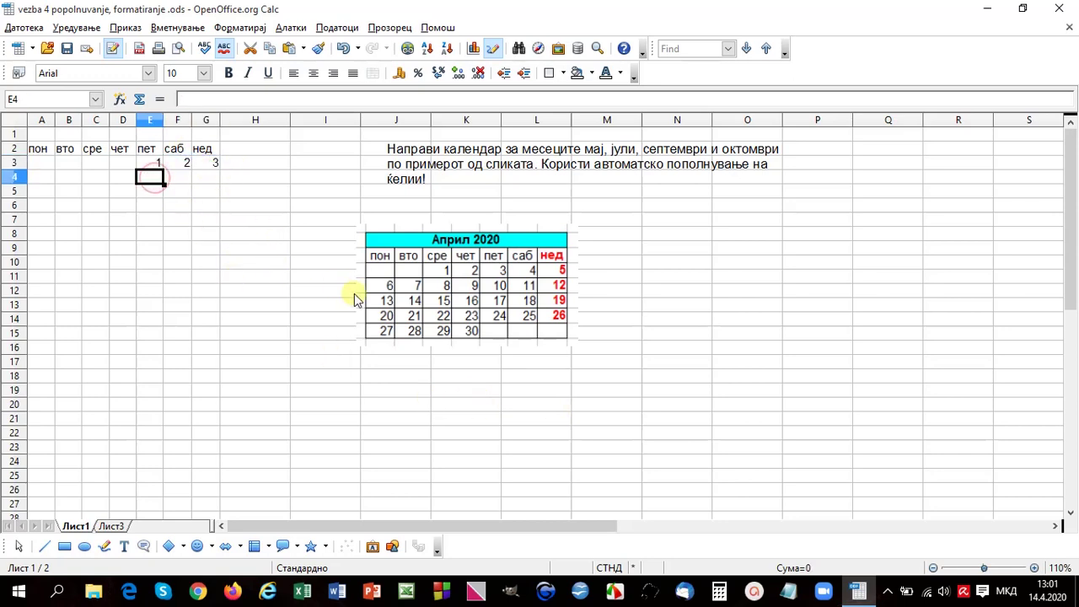
type("8")
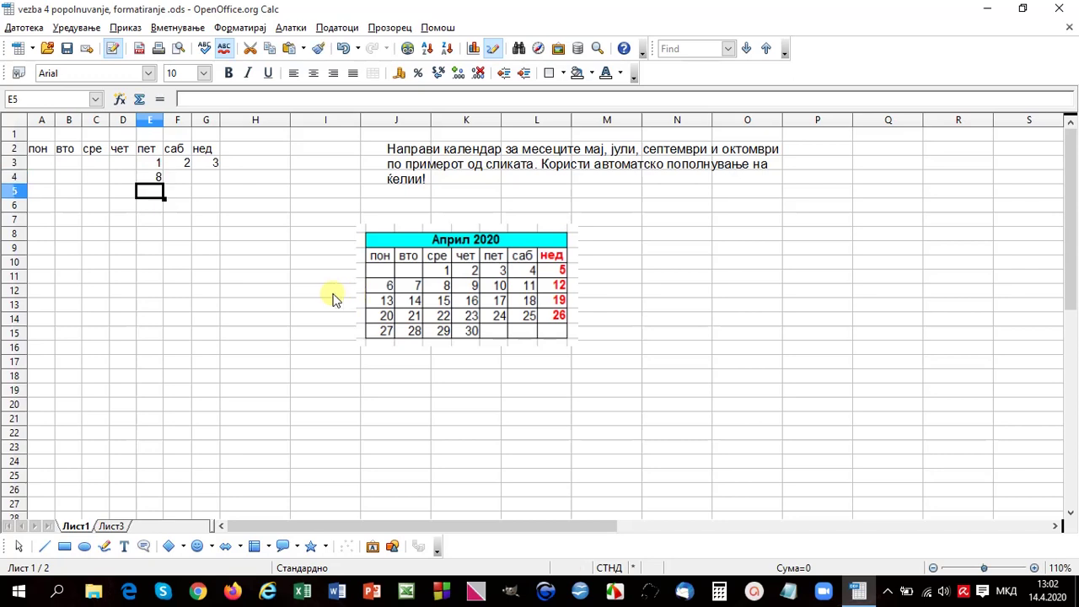
left_click_drag(157, 165, 166, 225)
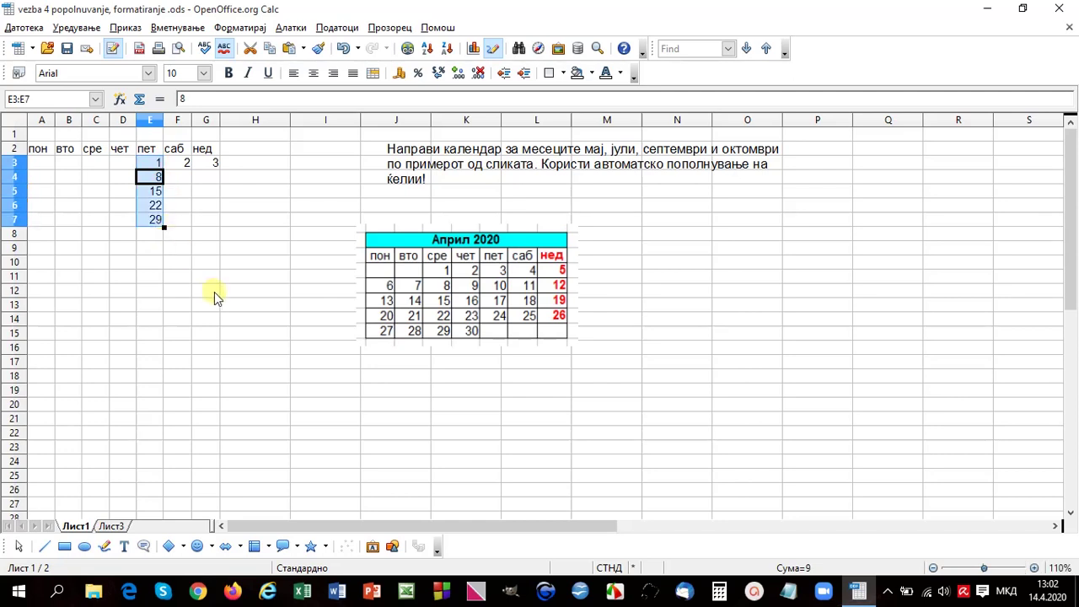
left_click(187, 165)
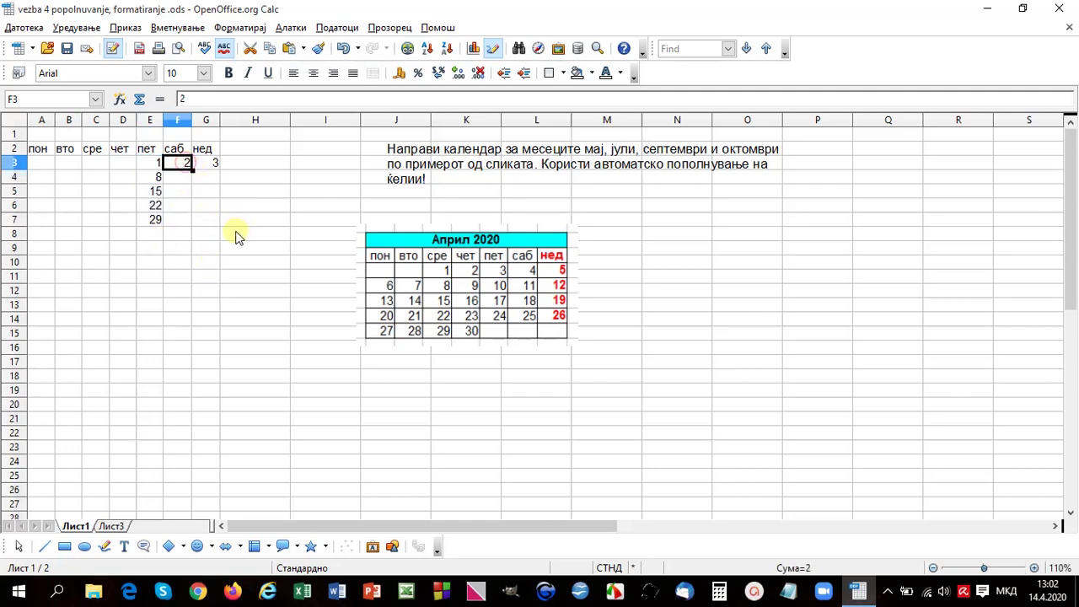
left_click(159, 178)
left_click_drag(163, 182, 217, 190)
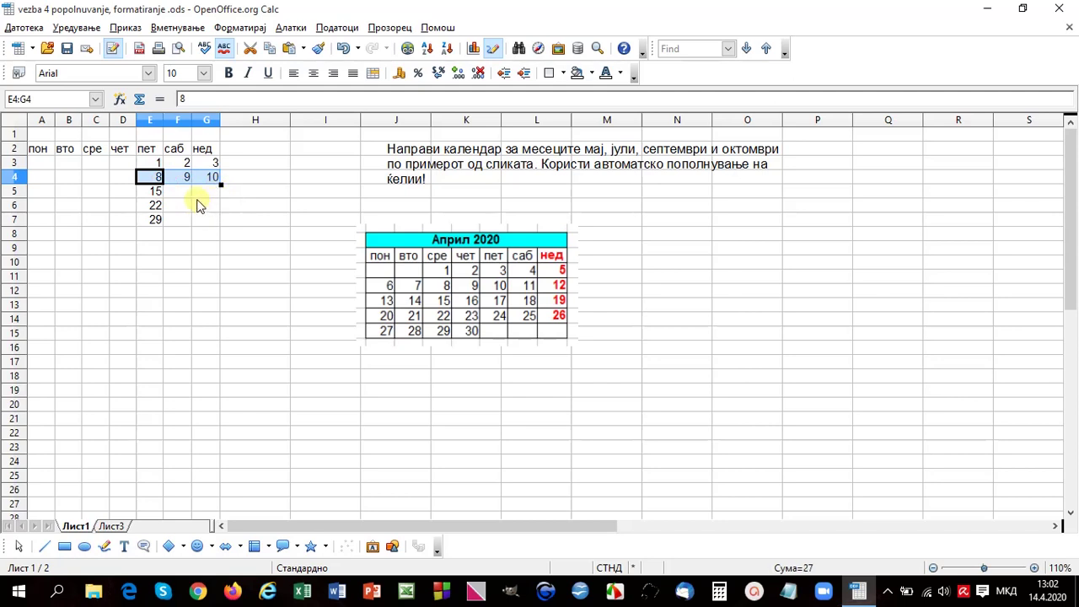
left_click_drag(215, 162, 222, 220)
left_click_drag(185, 166, 193, 222)
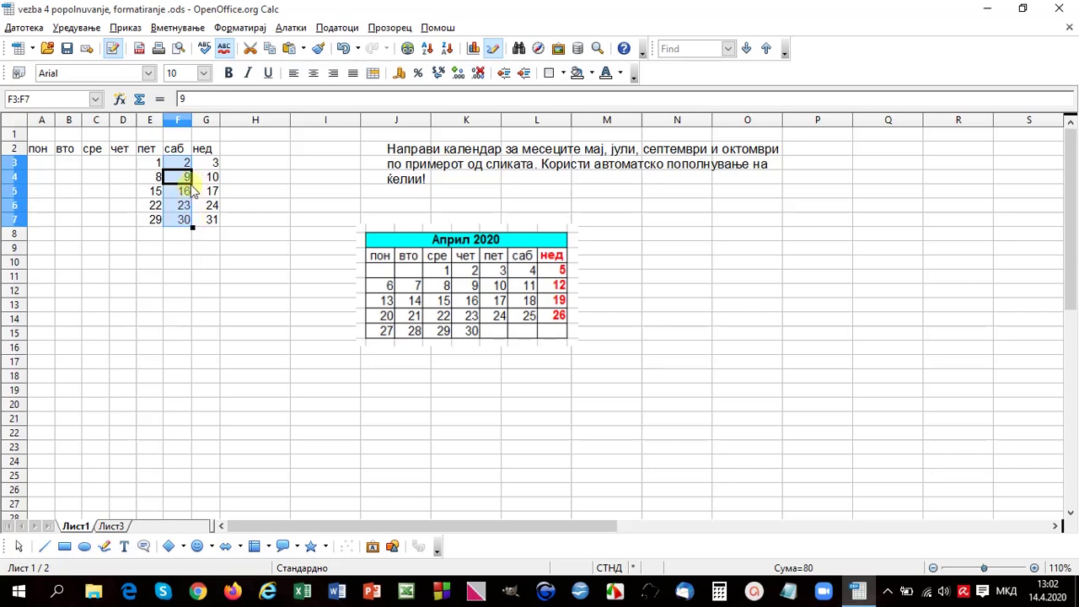
Step: Fill the remaining Monday–Thursday dates in rows 4–7 and select the calendar A2:G7
left_click_drag(189, 178, 37, 190)
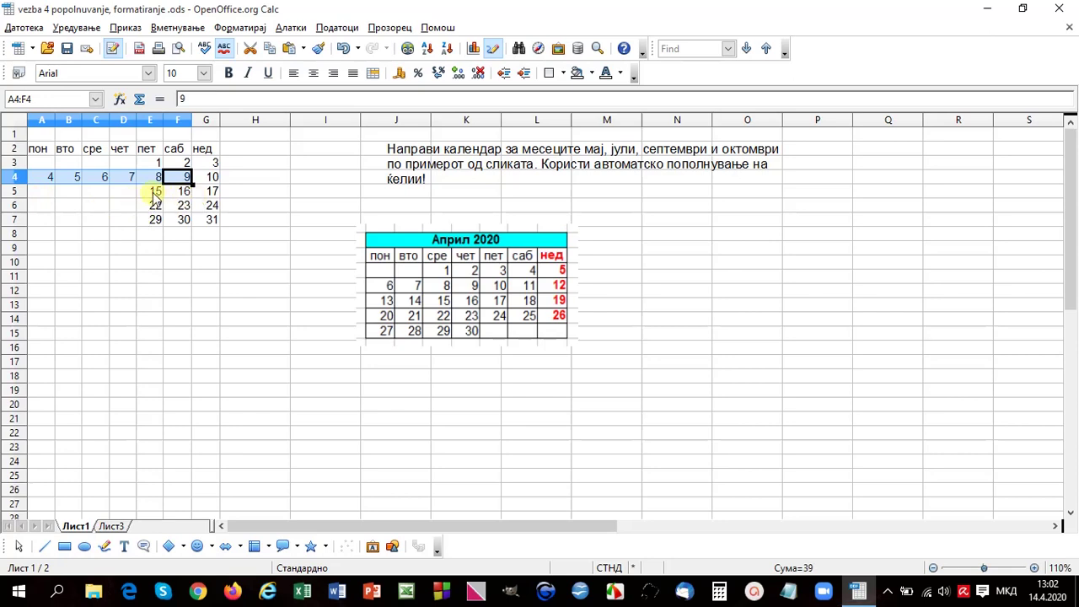
left_click_drag(154, 192, 126, 216)
left_click(47, 205)
left_click(48, 222)
left_click_drag(58, 228, 128, 226)
left_click(150, 207)
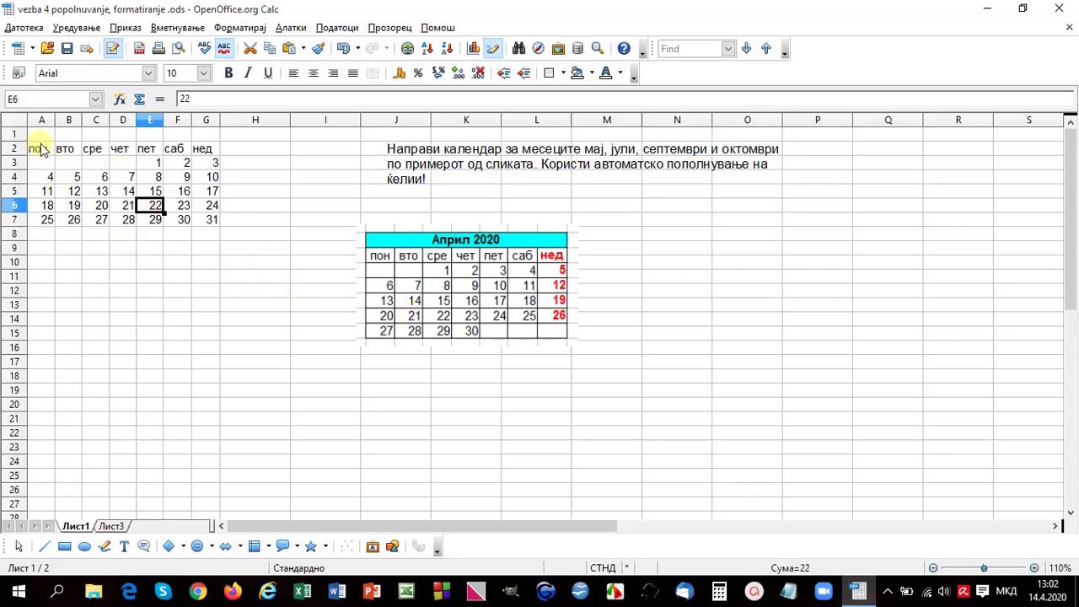
left_click_drag(38, 152, 211, 223)
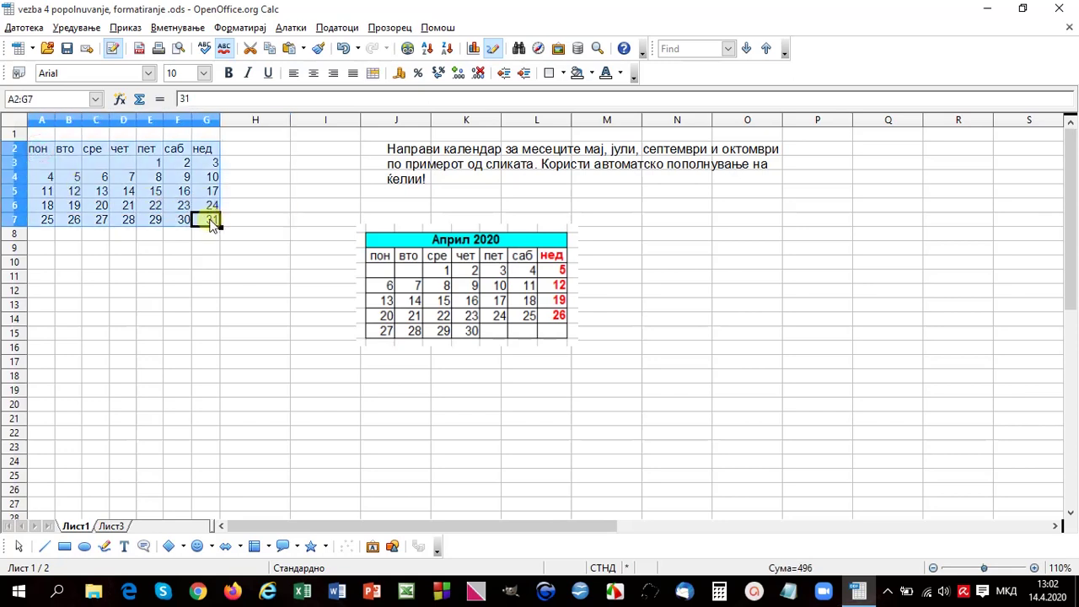
Step: Apply all outer and inner borders to the calendar grid A2:G7
left_click(558, 73)
left_click(613, 135)
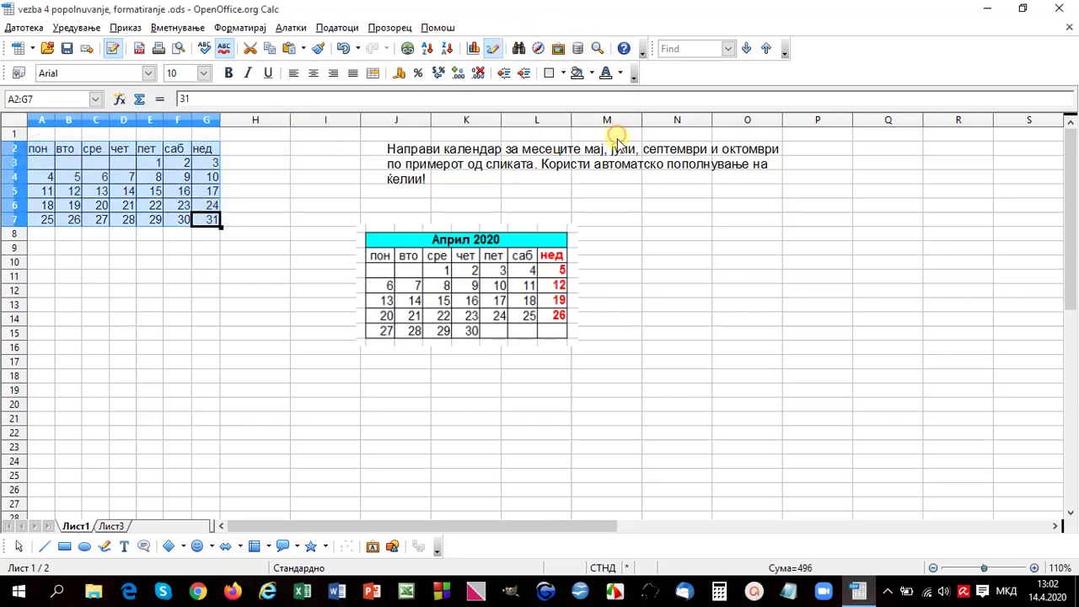
left_click(238, 170)
Step: Make the Sunday column G2:G7 bold with red text
left_click_drag(211, 147, 212, 226)
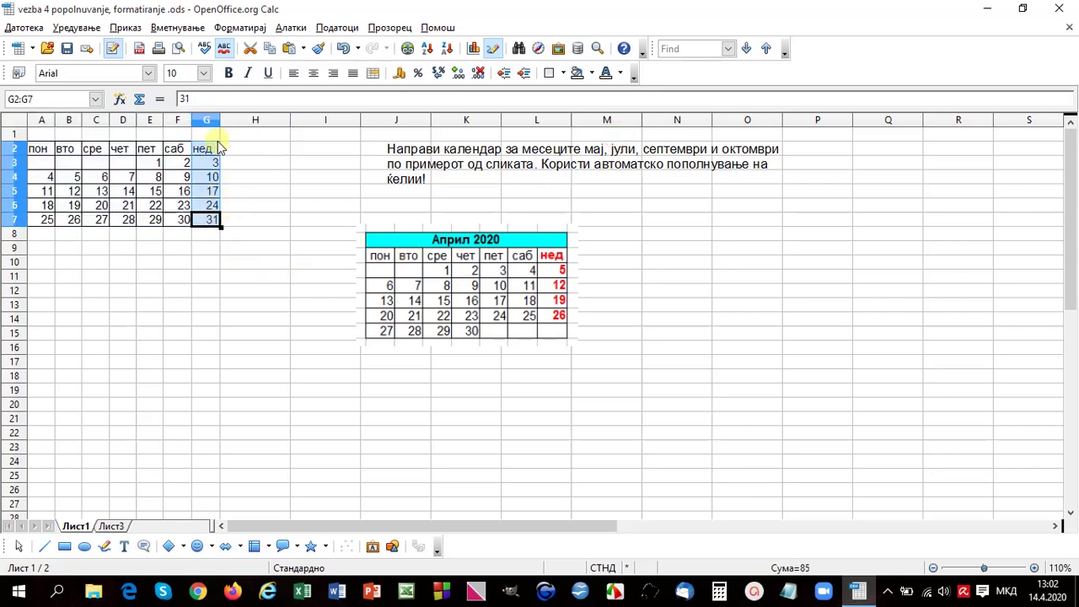
left_click(228, 72)
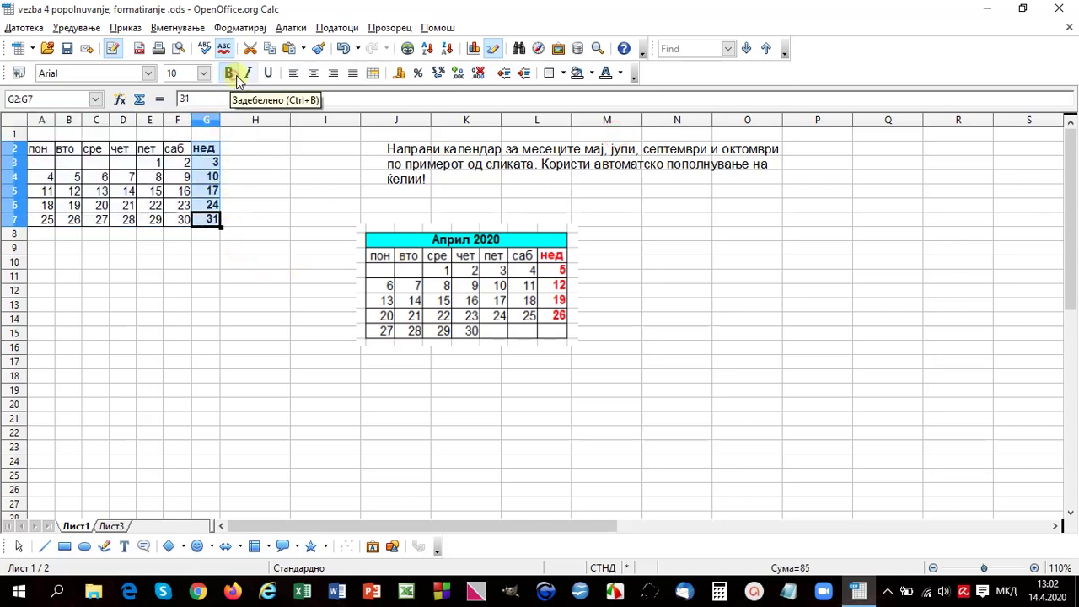
left_click(612, 74)
left_click(632, 125)
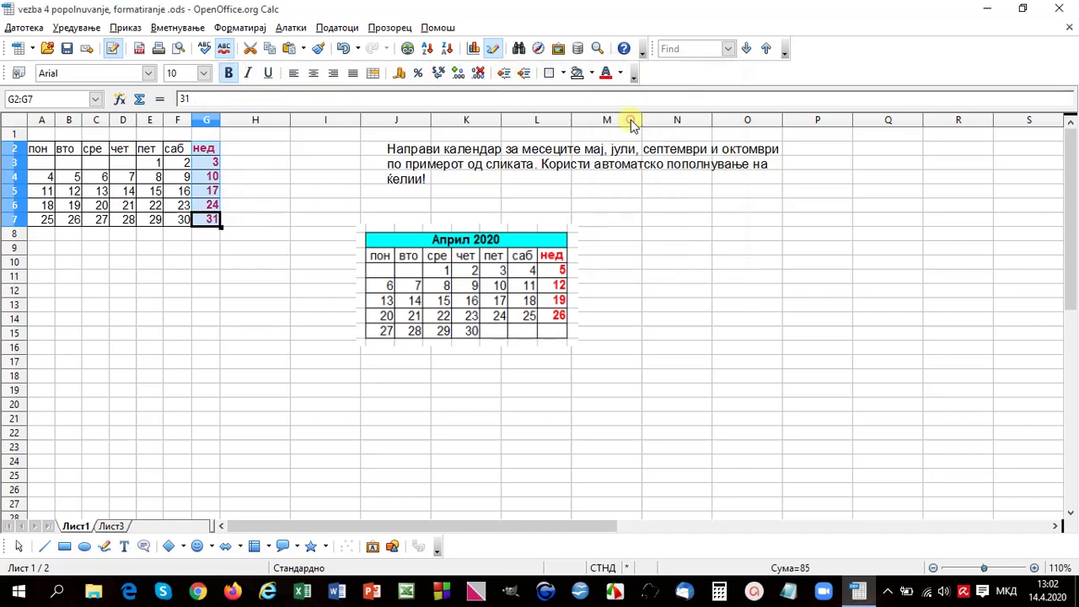
Step: Merge A1:G1 into one centred title cell, deleting stray typed letters from it
left_click(127, 317)
left_click(38, 133)
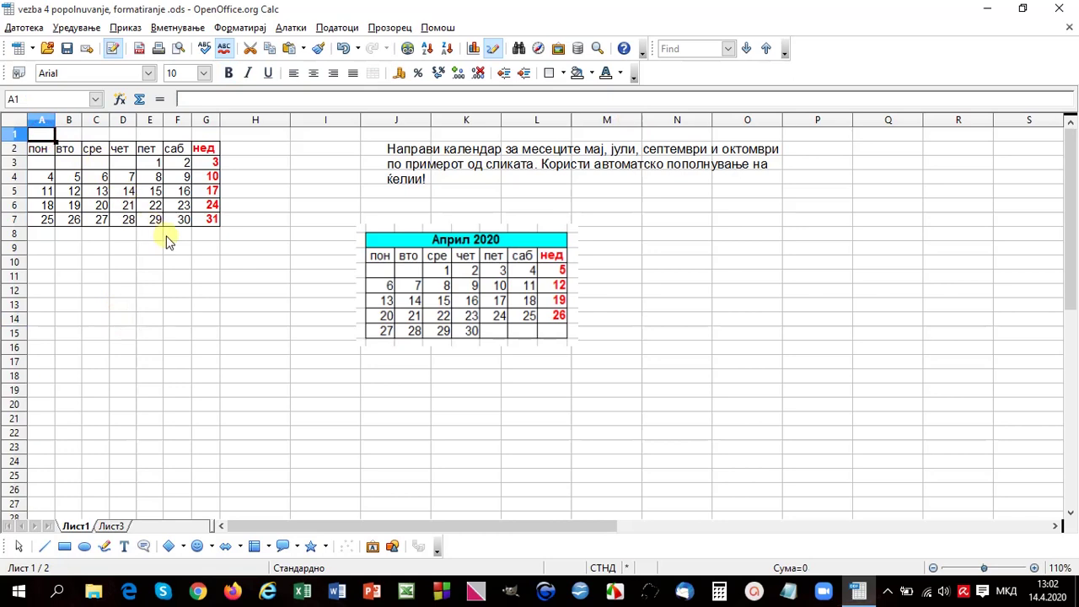
left_click_drag(42, 134, 204, 140)
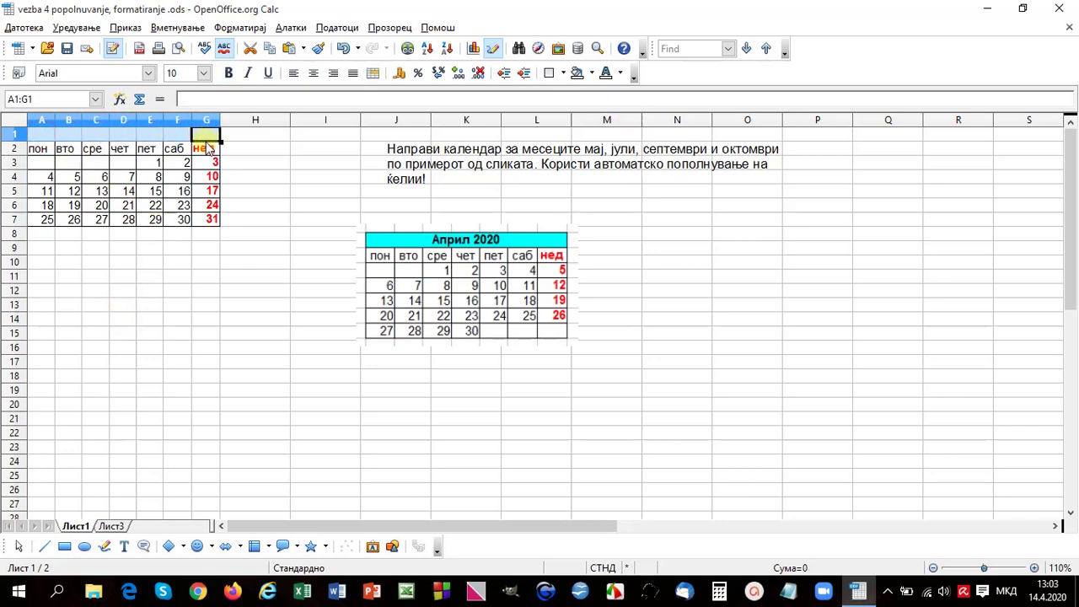
left_click(377, 73)
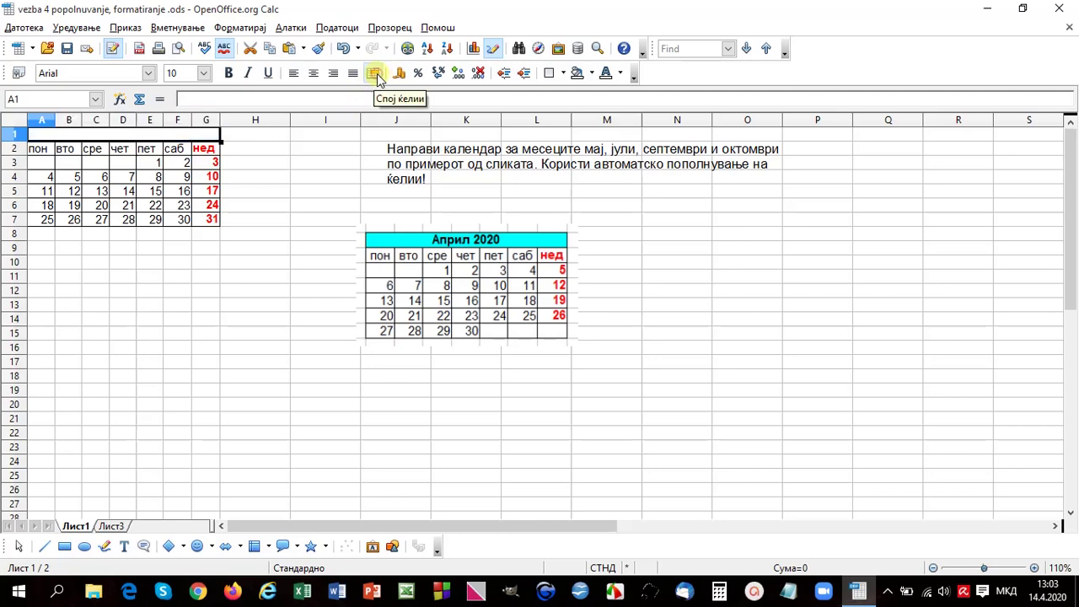
left_click(314, 74)
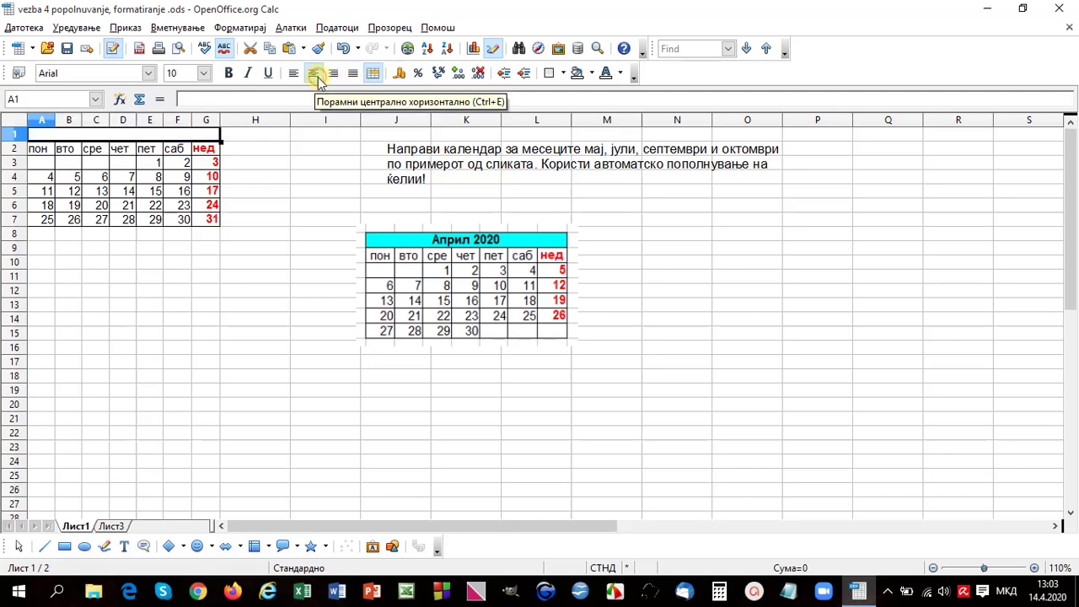
left_click(337, 133)
type("Ма")
key("BackSpace")
key("BackSpace")
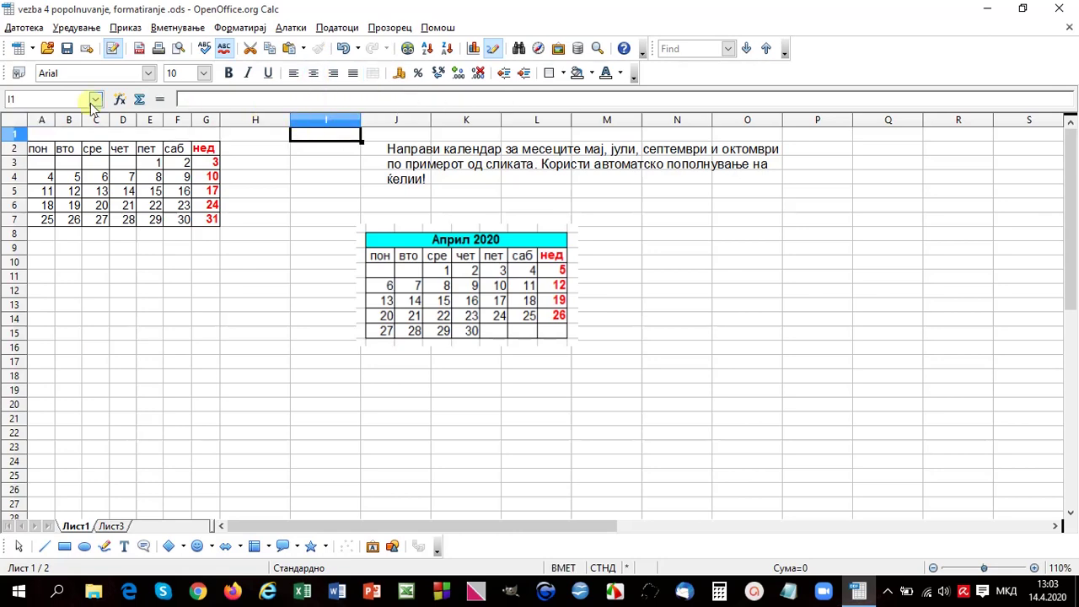